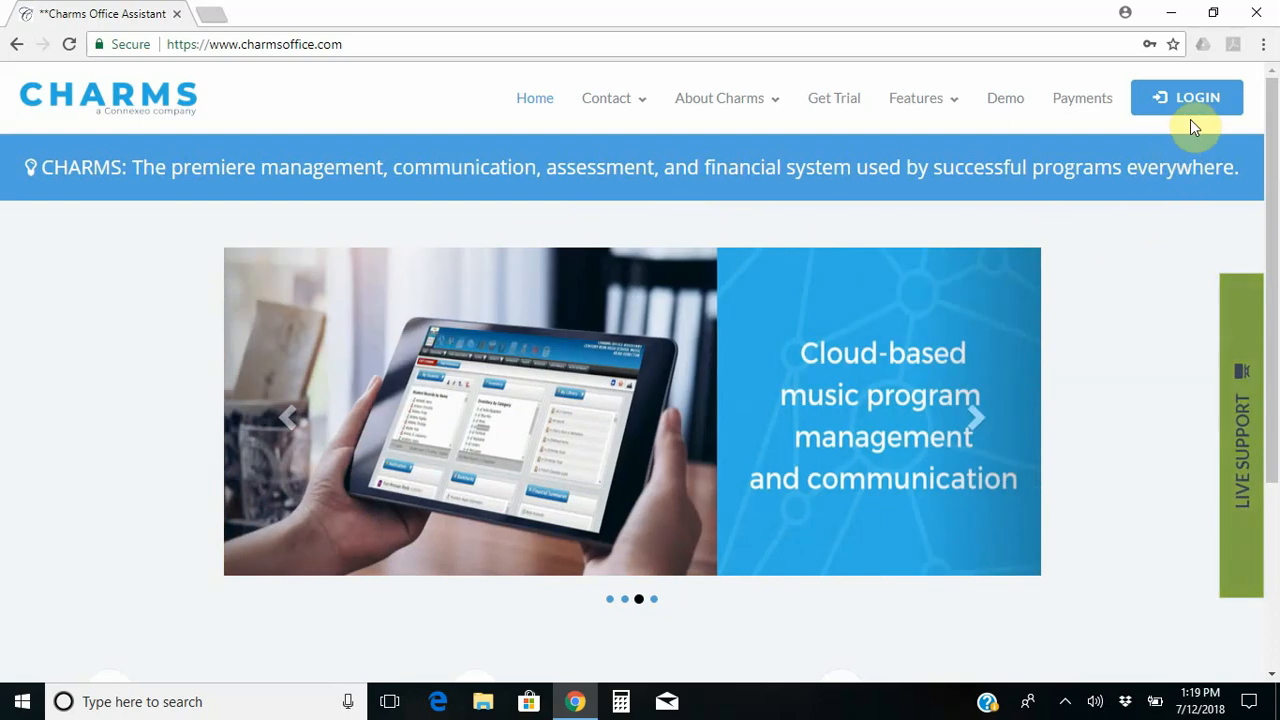
# Reveal the LOGIN choices for Teachers/Helpers and Parents/Students/Members on the Charms home page.
pyautogui.moveTo(1198, 106)
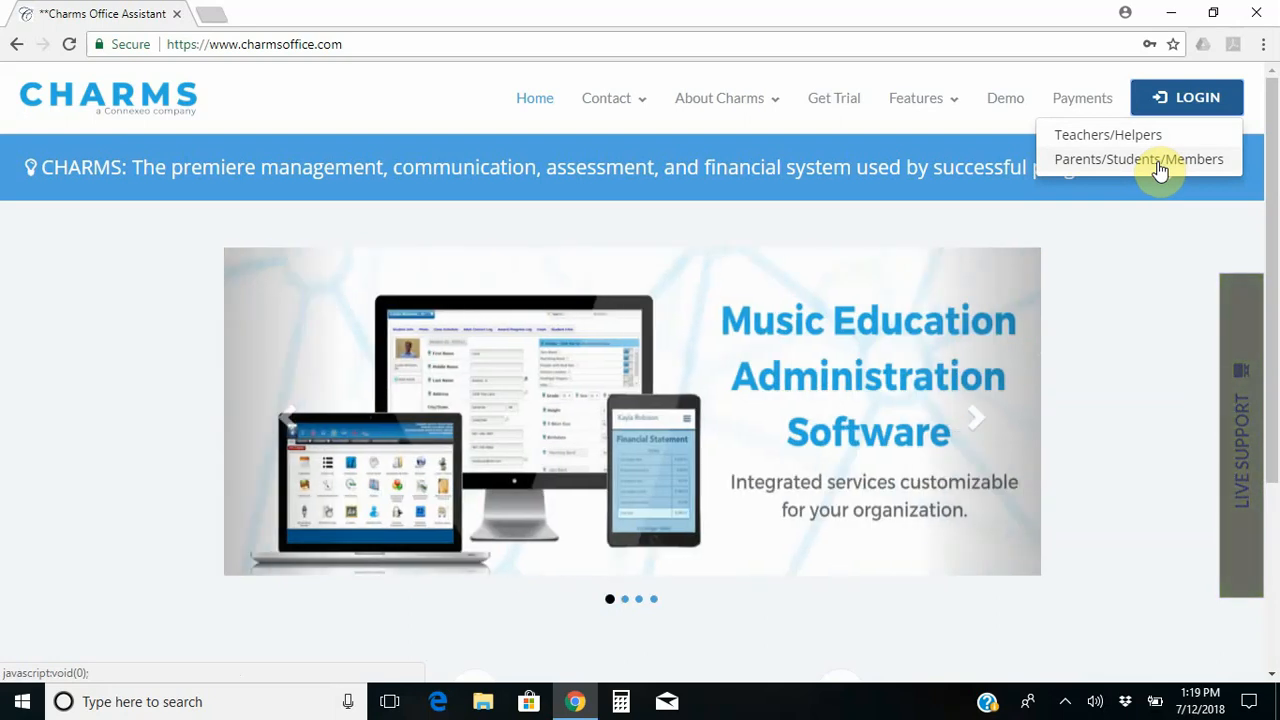
pyautogui.click(1158, 163)
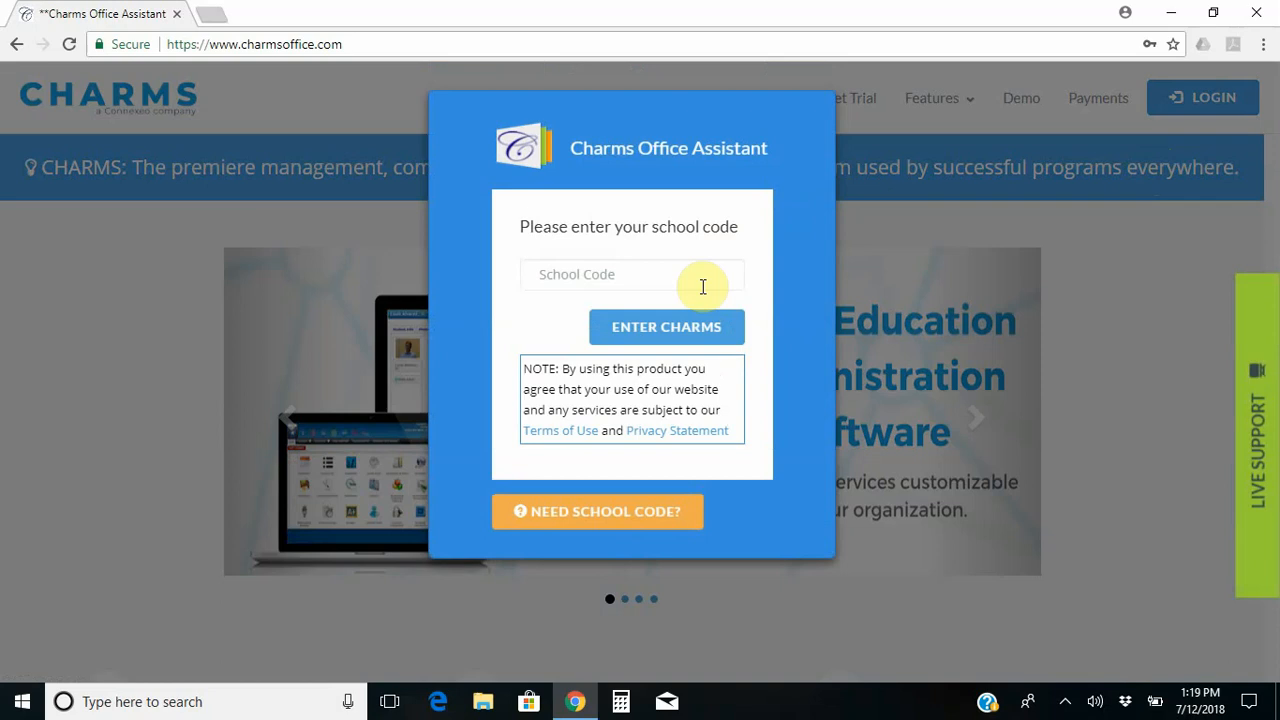
pyautogui.click(683, 272)
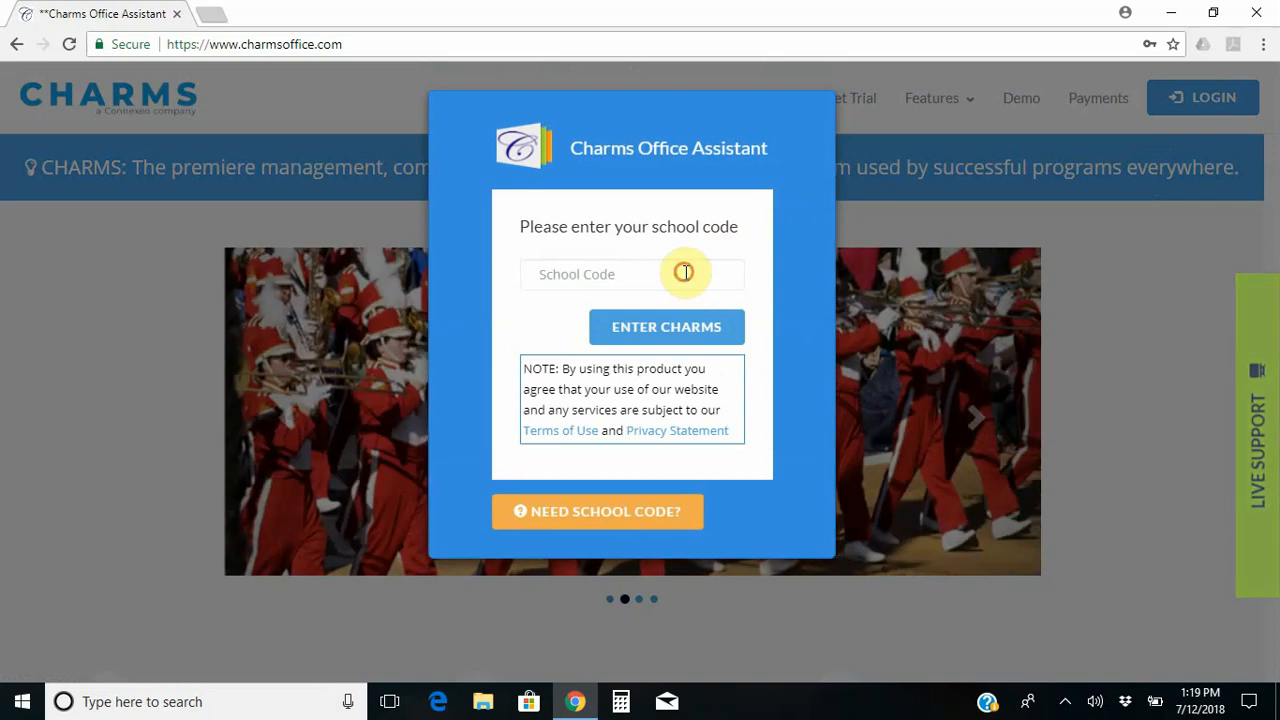
pyautogui.write('gwinnet')
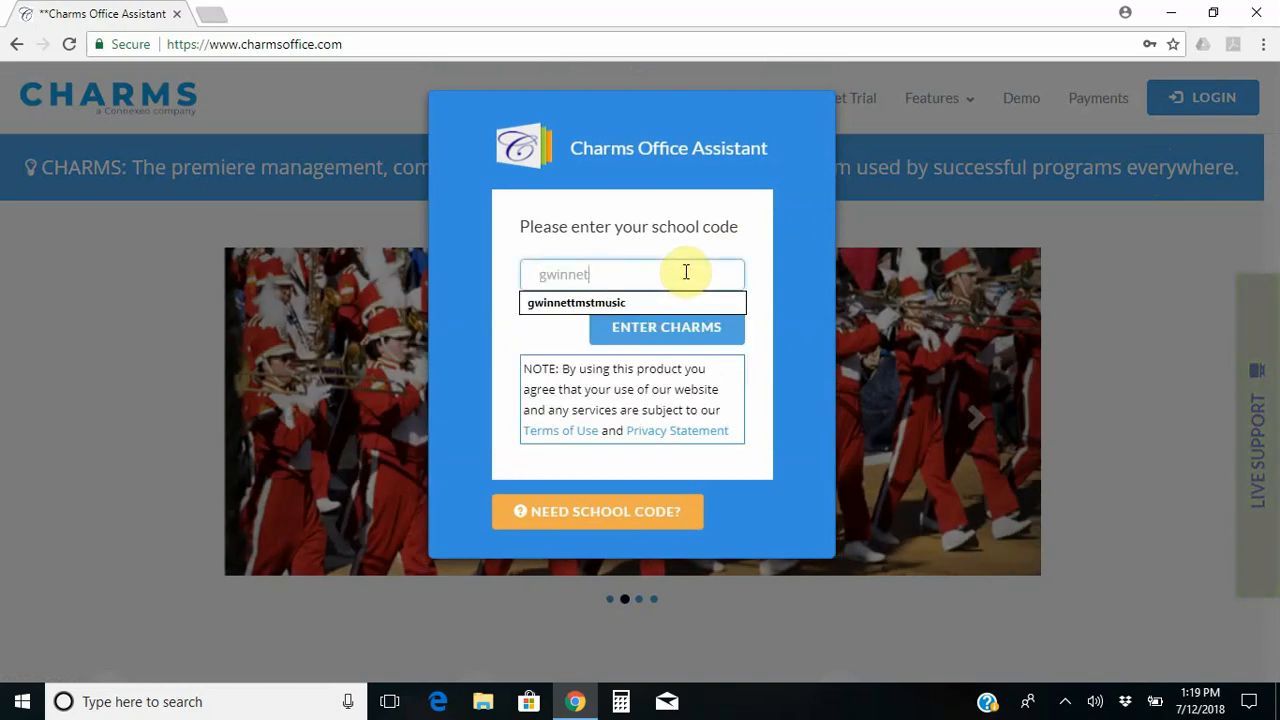
pyautogui.write('tmst')
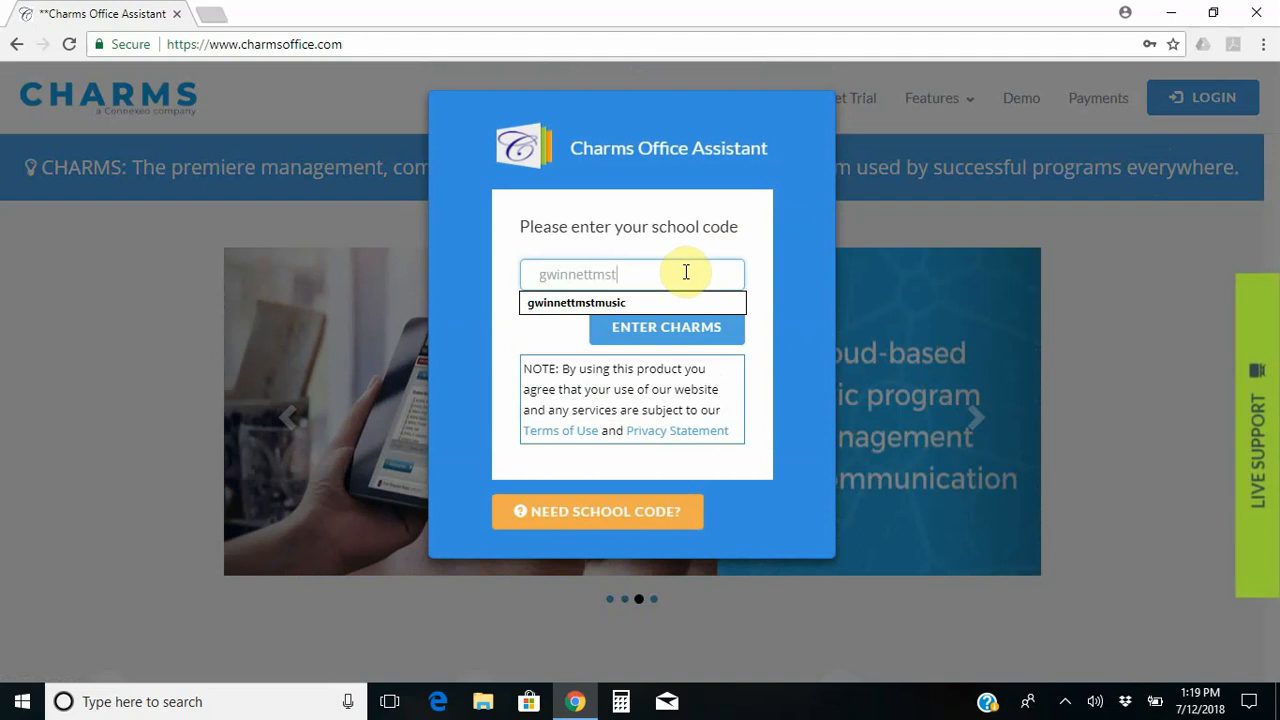
pyautogui.write('music')
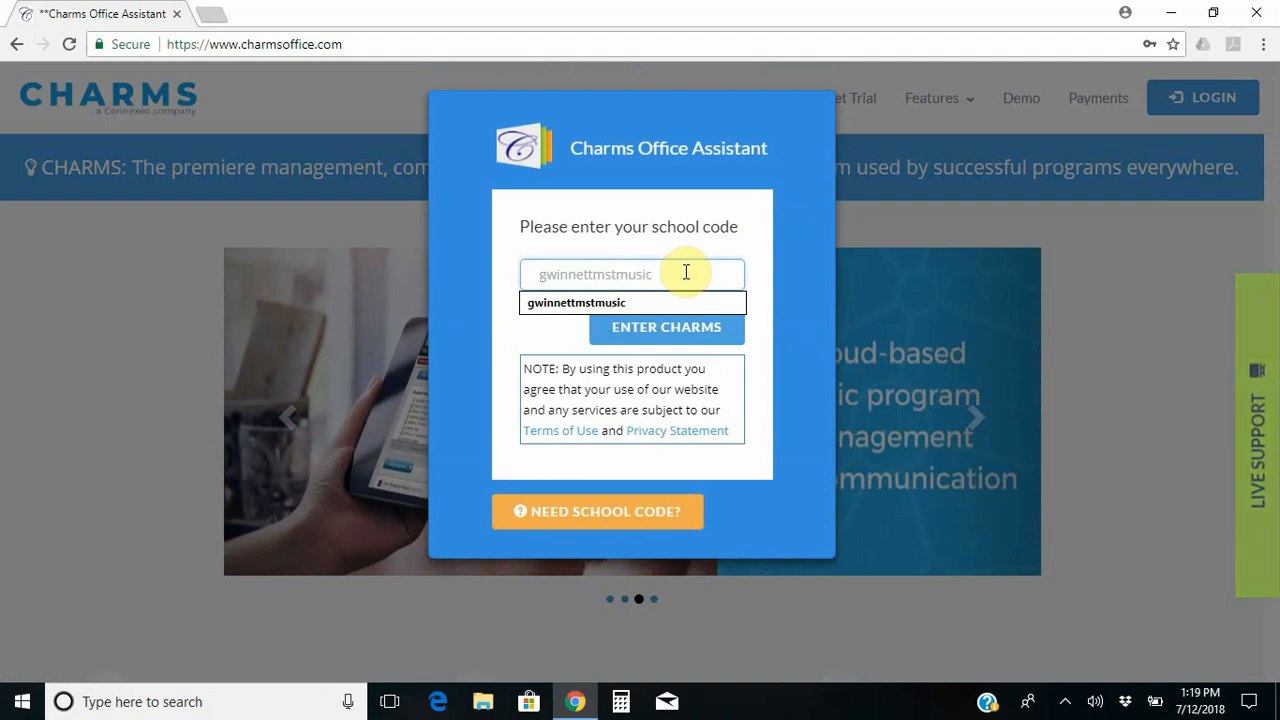
pyautogui.click(659, 303)
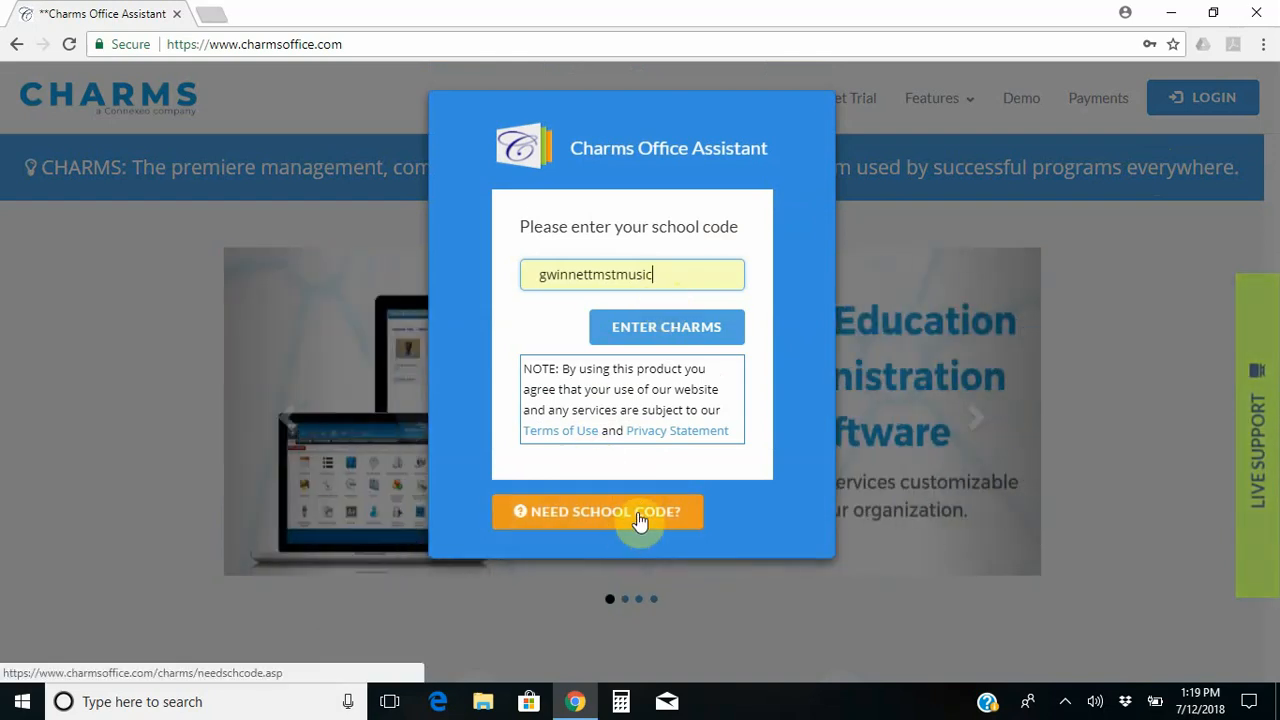
pyautogui.click(640, 521)
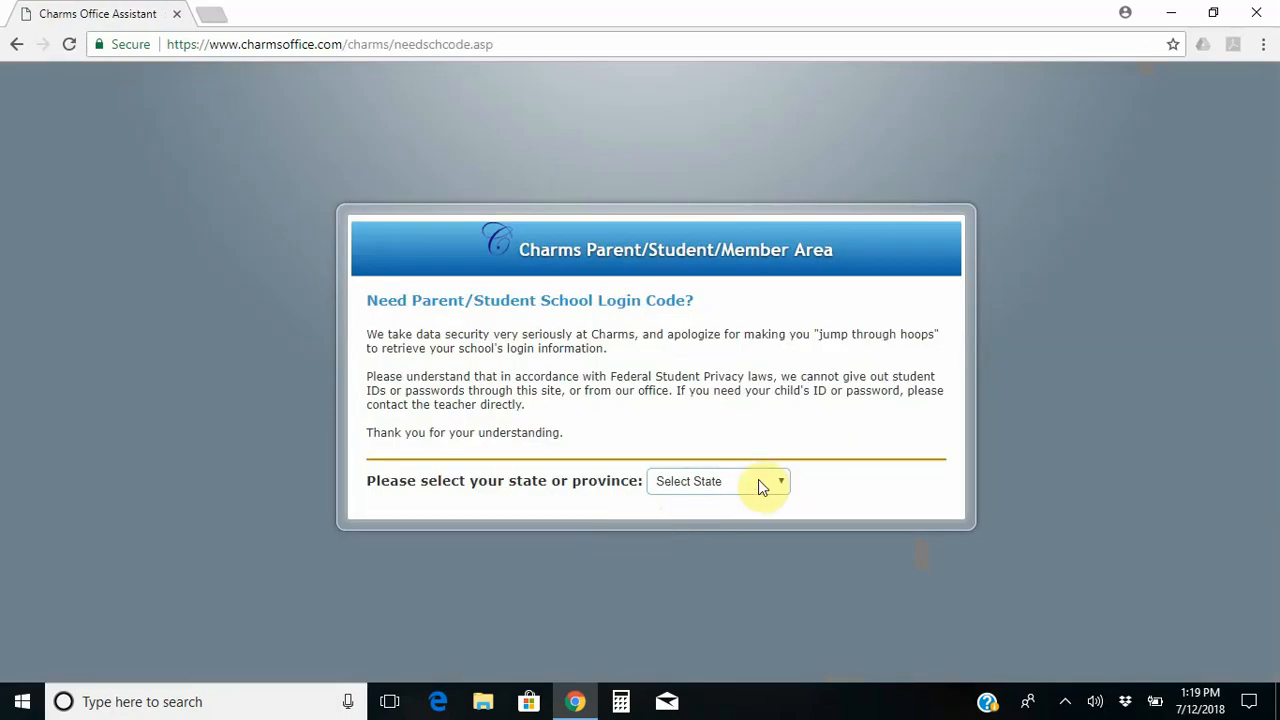
# Look up the code for Gwinnett Sch Math Sci Tech Music in Lawrenceville, Georgia, and carry it to the parent area.
pyautogui.click(780, 481)
pyautogui.press('g')
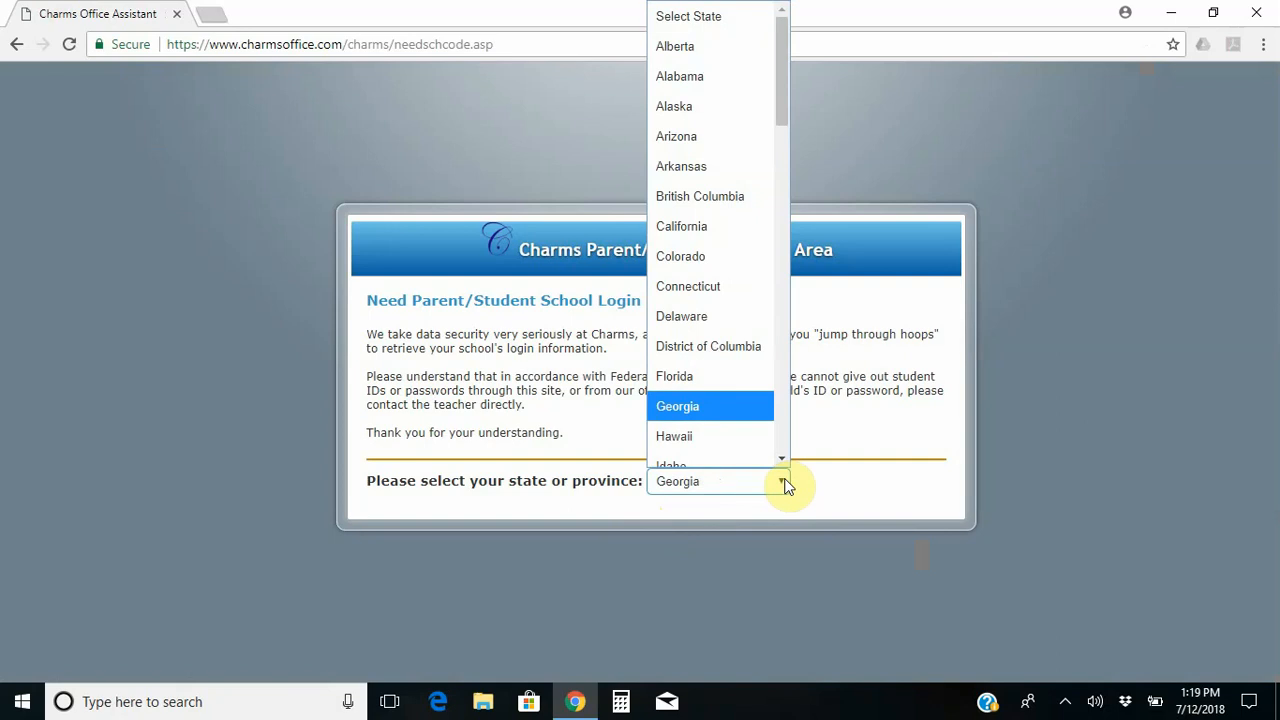
pyautogui.click(747, 405)
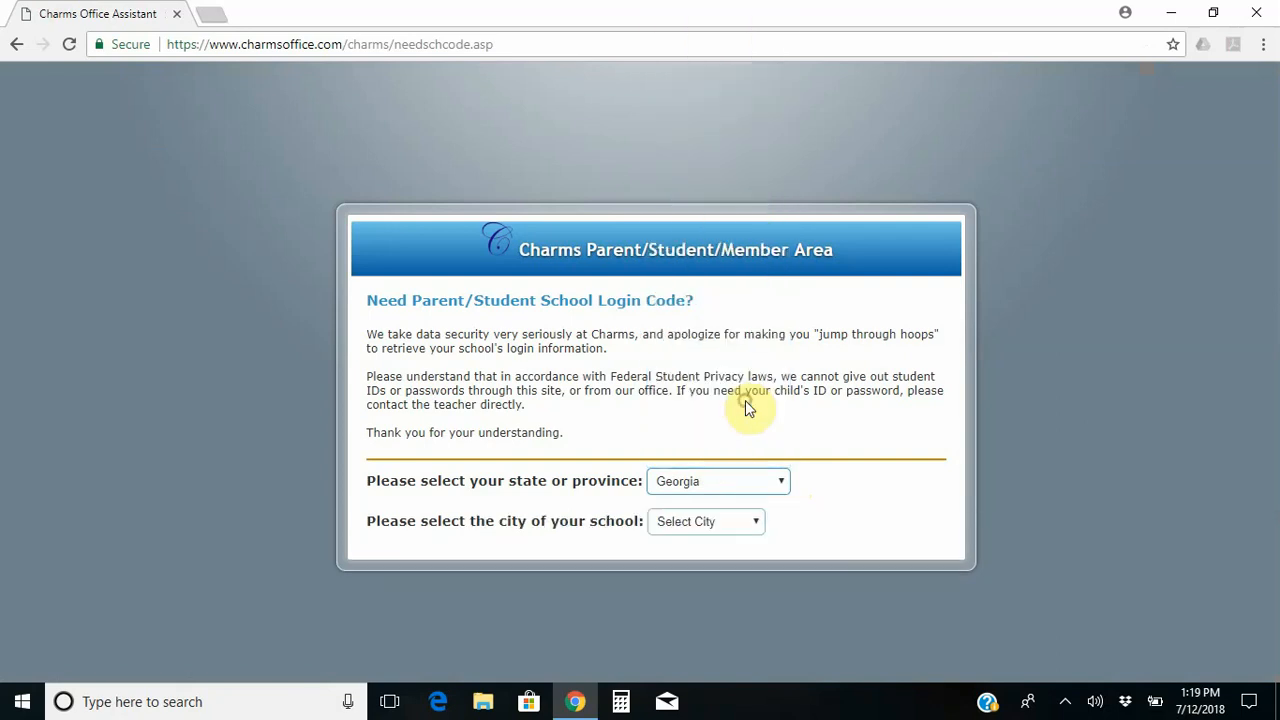
pyautogui.click(757, 521)
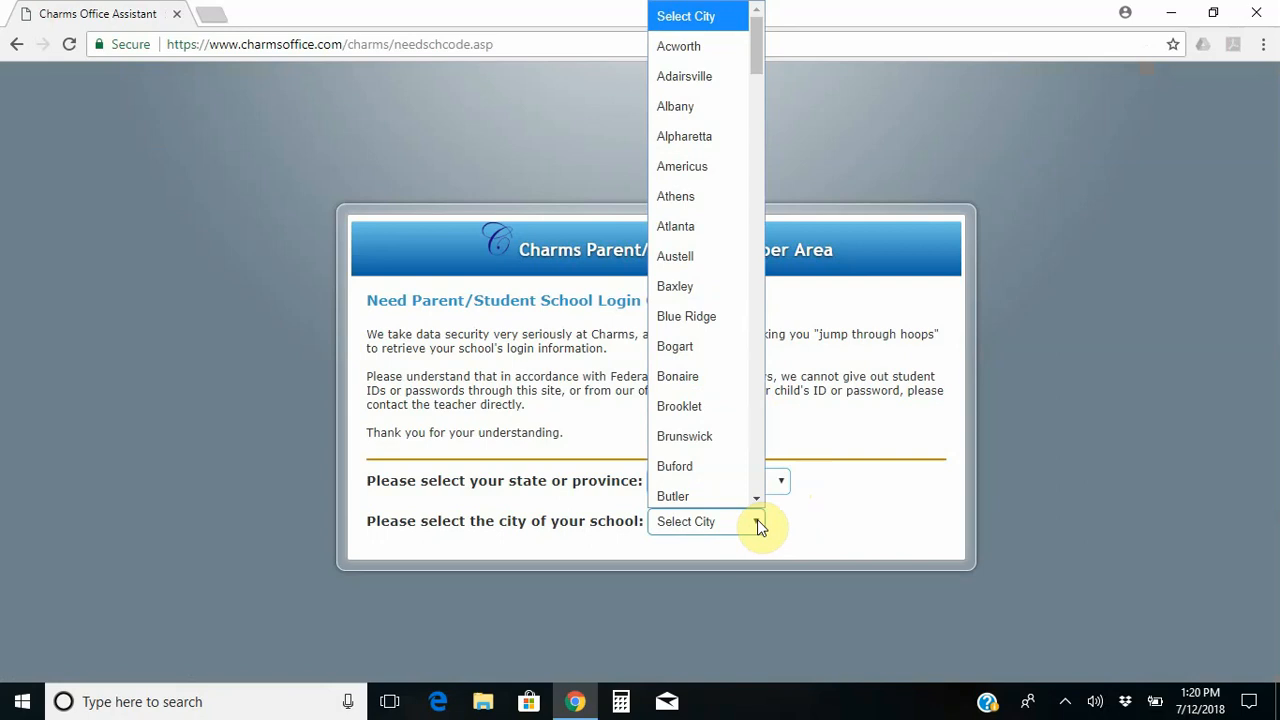
pyautogui.press('l')
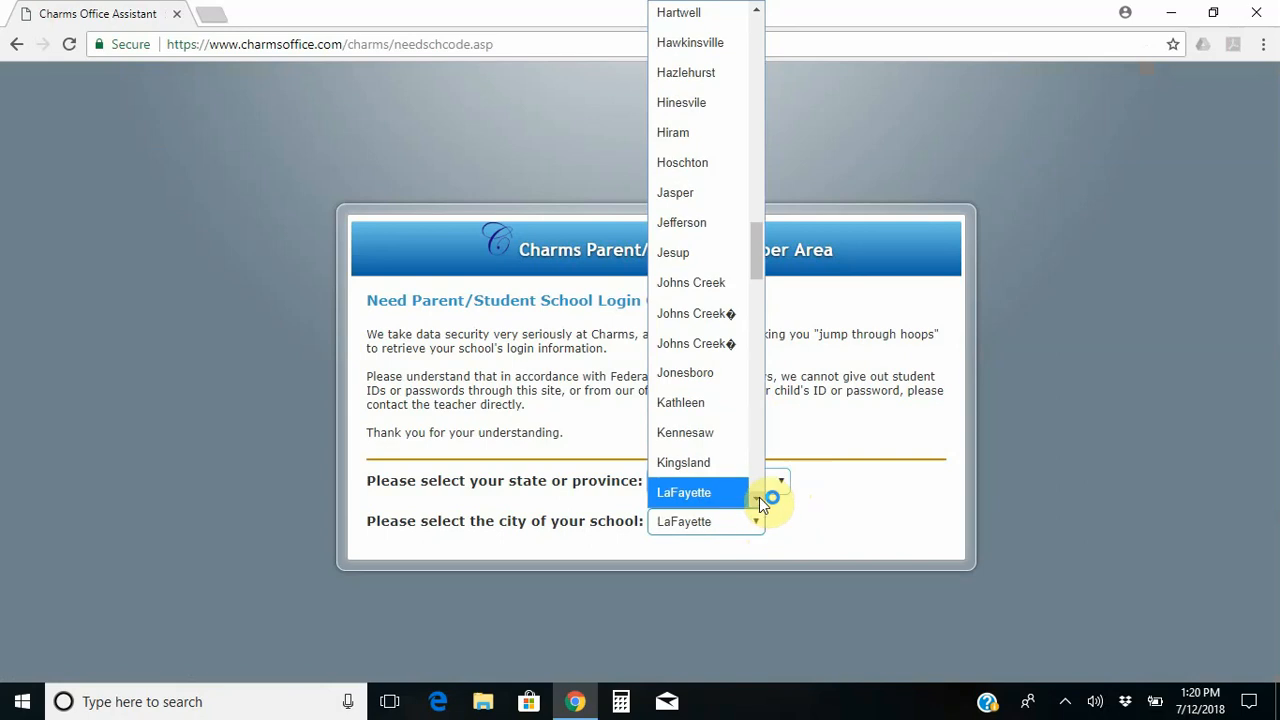
pyautogui.click(759, 497)
pyautogui.click(759, 497)
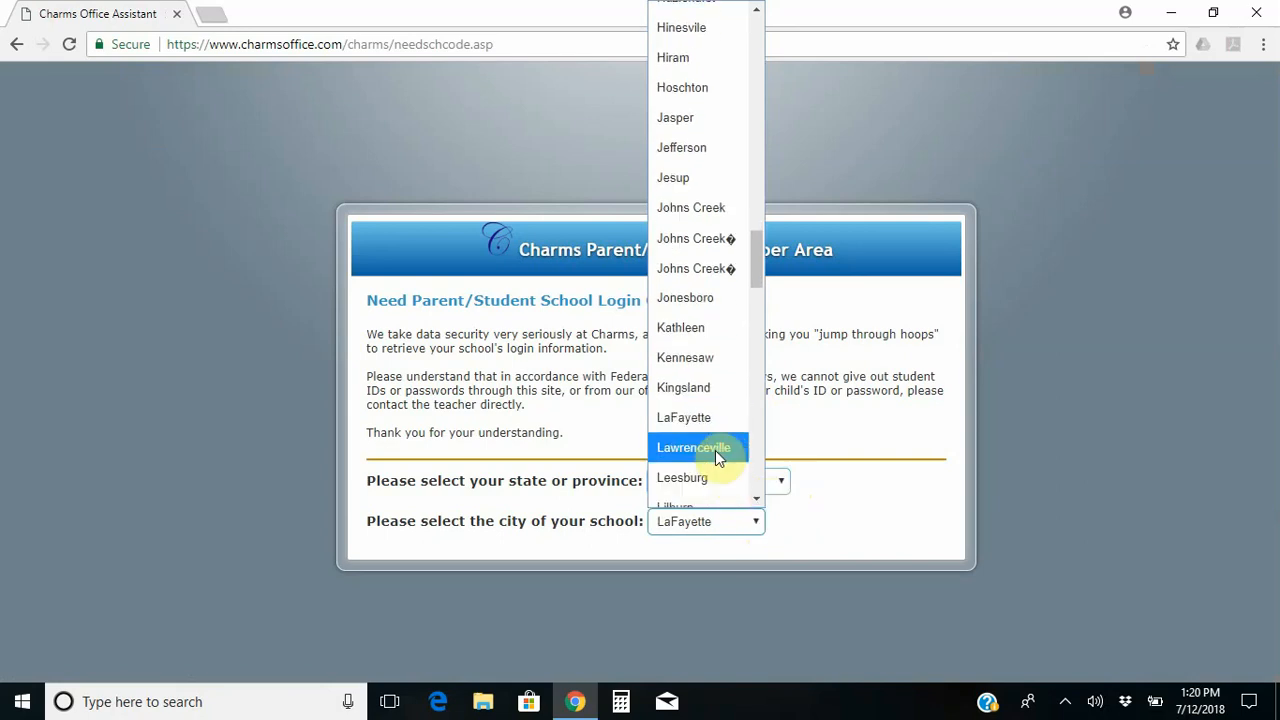
pyautogui.click(715, 450)
pyautogui.click(784, 566)
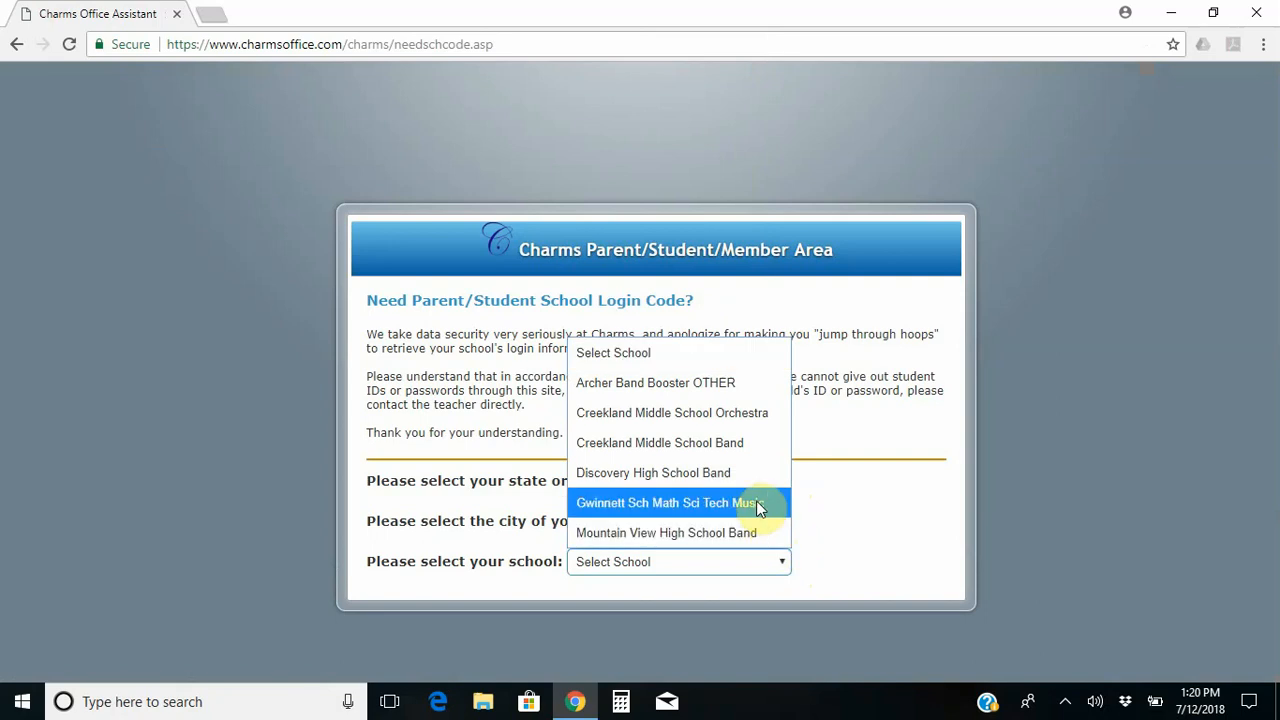
pyautogui.click(704, 508)
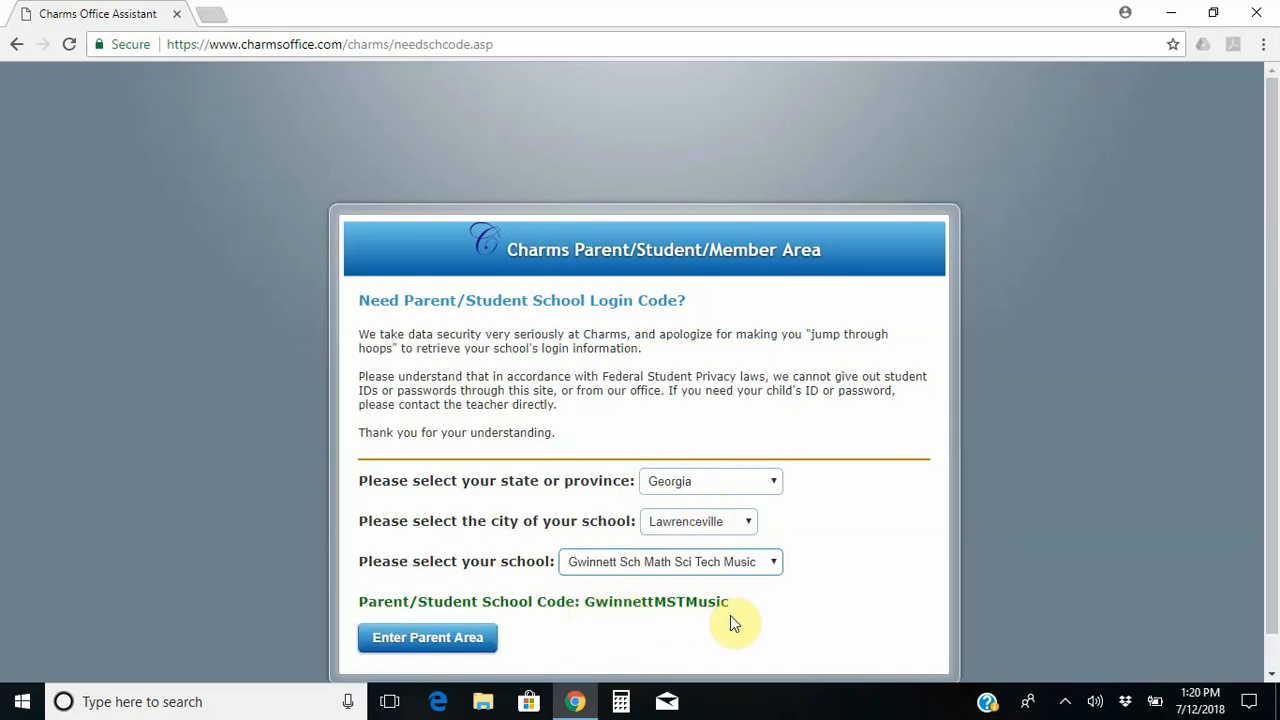
pyautogui.click(460, 648)
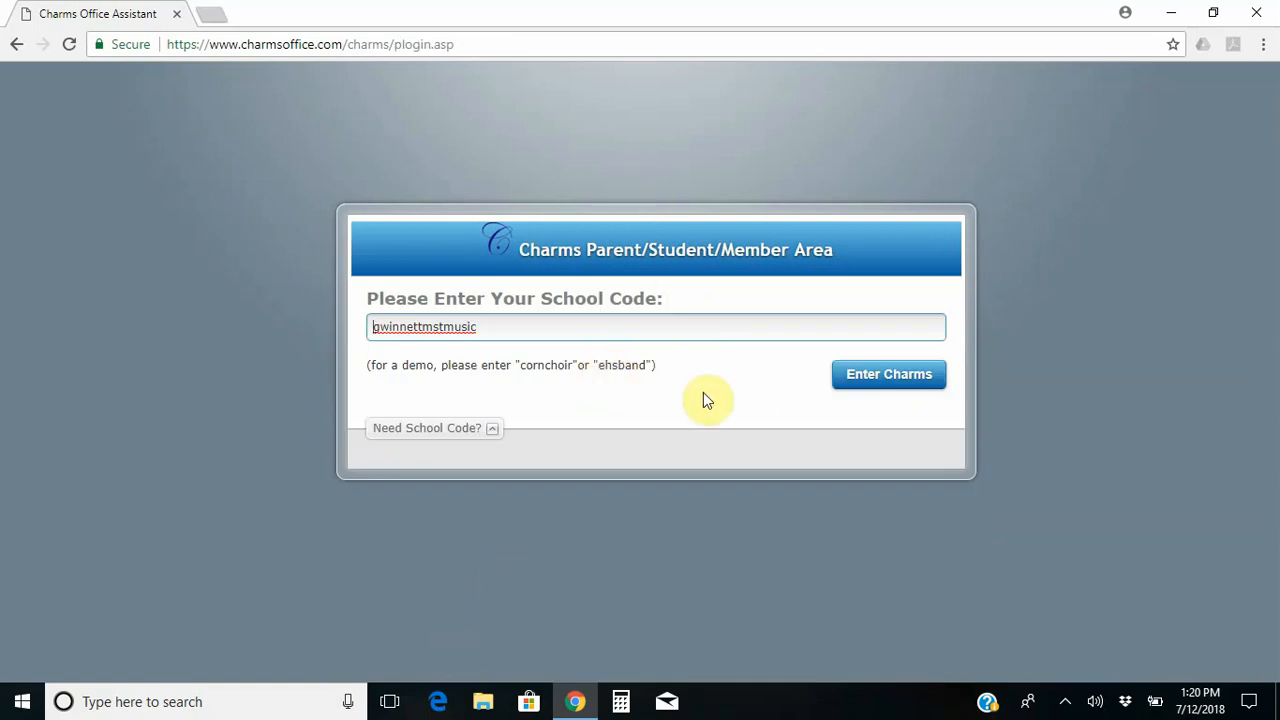
# Enter Charms with the school code and type the student area password.
pyautogui.click(890, 393)
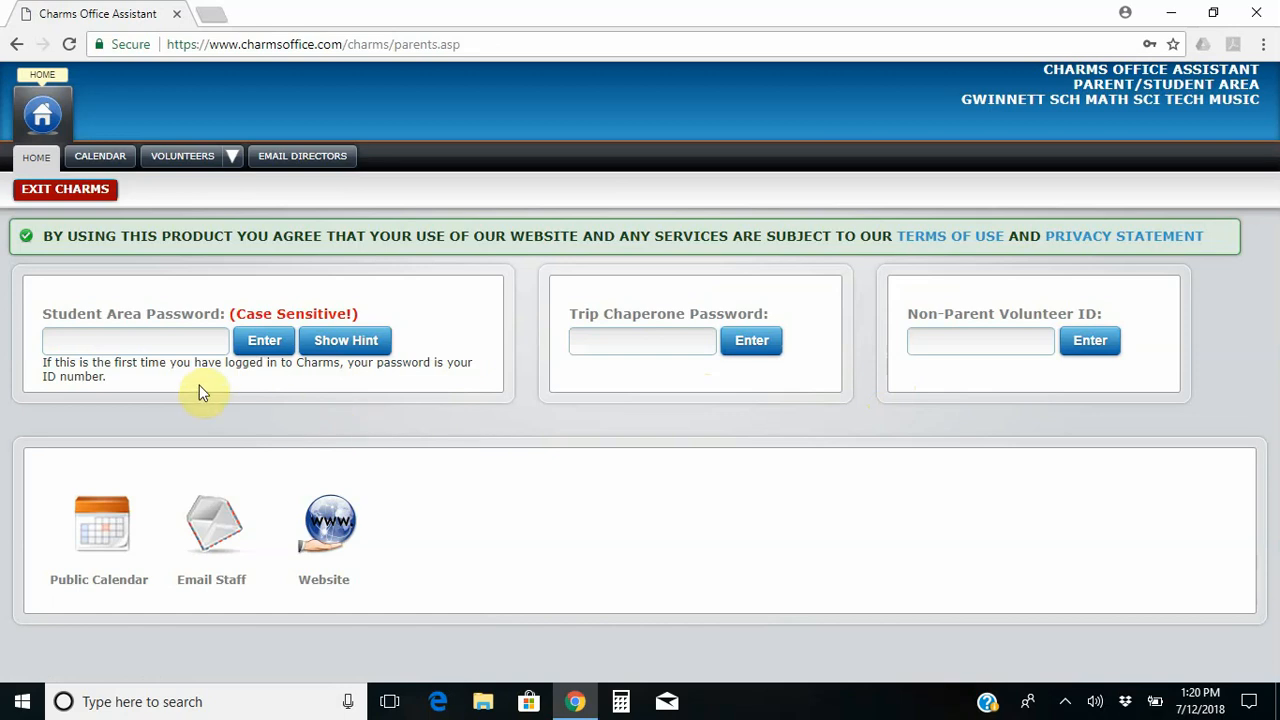
pyautogui.click(110, 345)
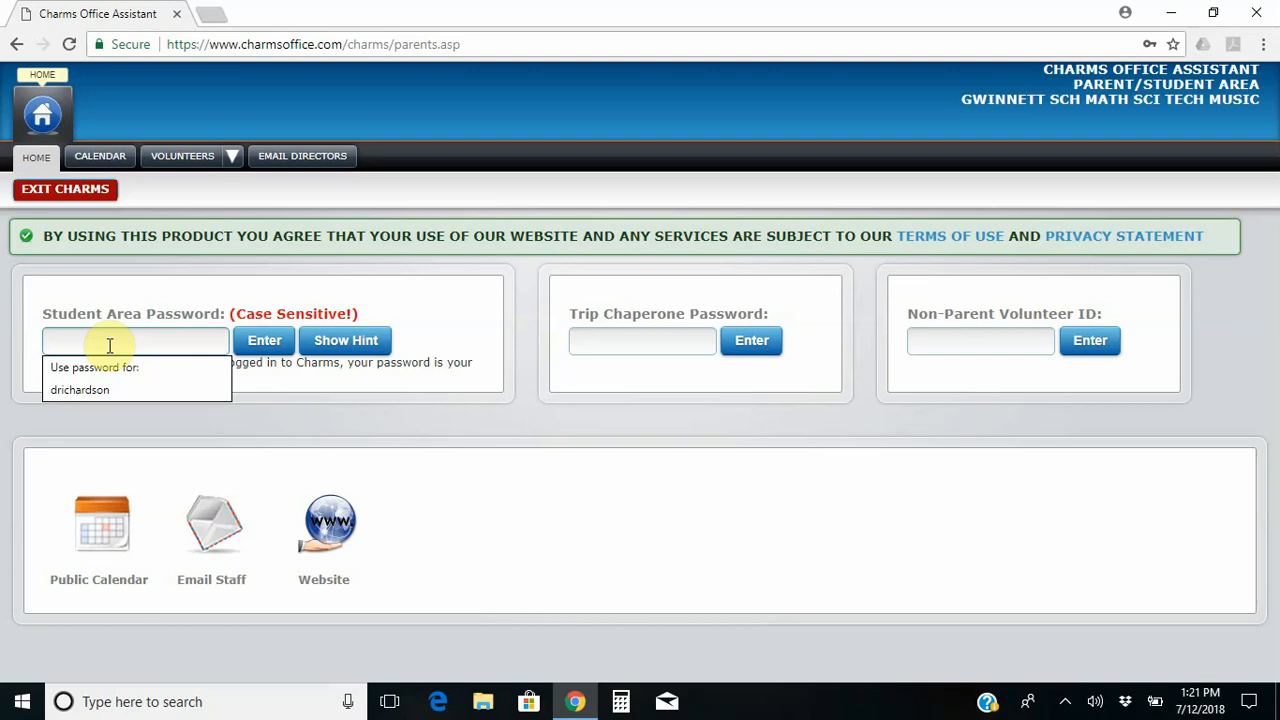
pyautogui.write('•••')
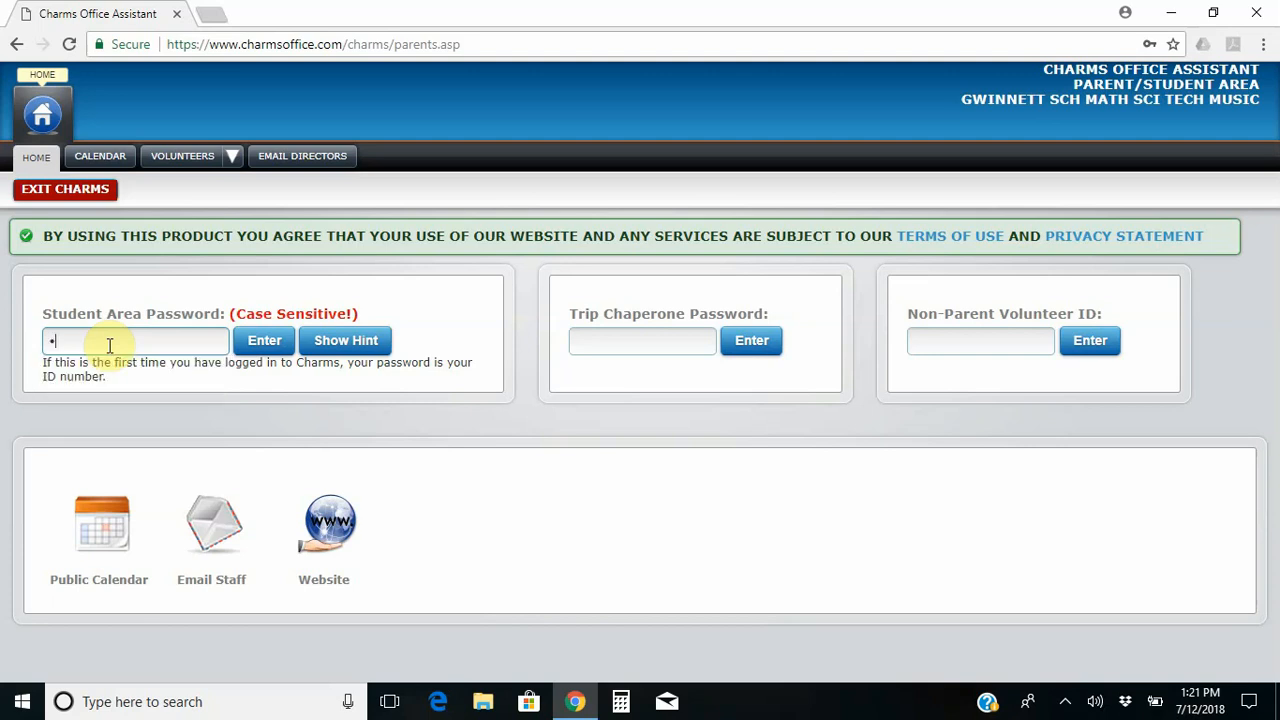
pyautogui.write('••••••')
# Log in, then replace the student password with a new one using the hint 'a dessert'.
pyautogui.click(265, 341)
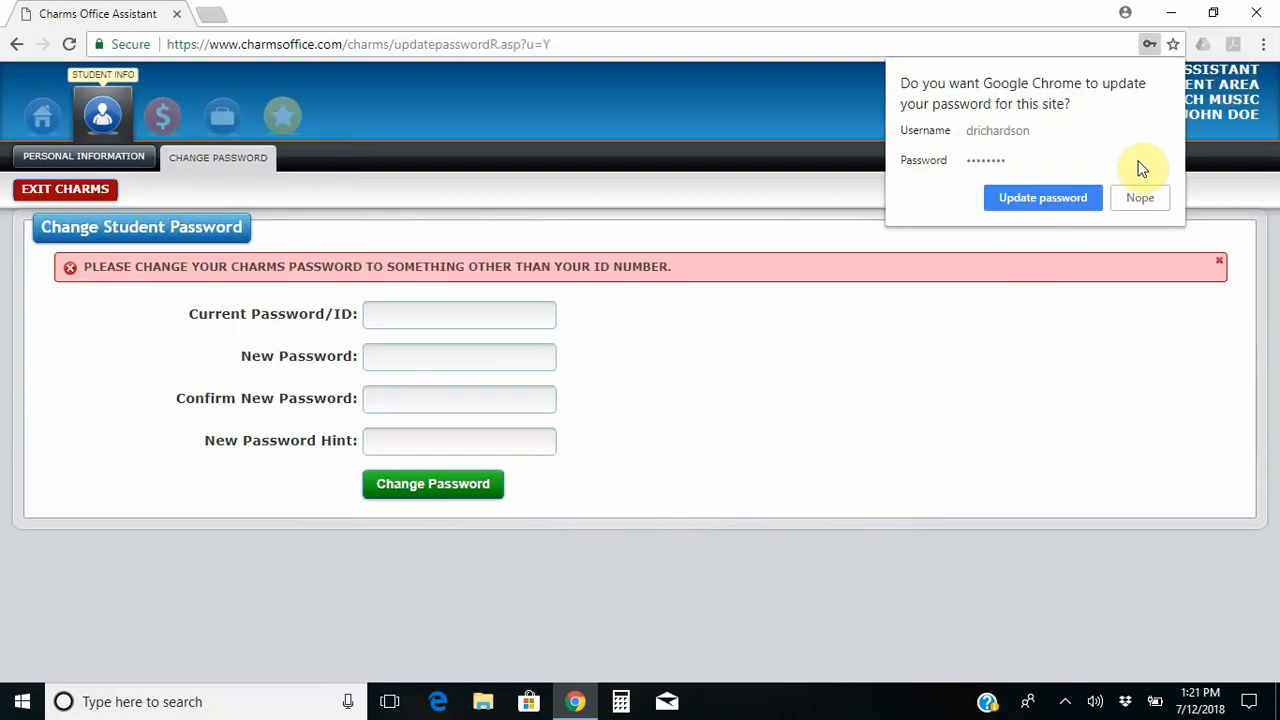
pyautogui.click(1140, 197)
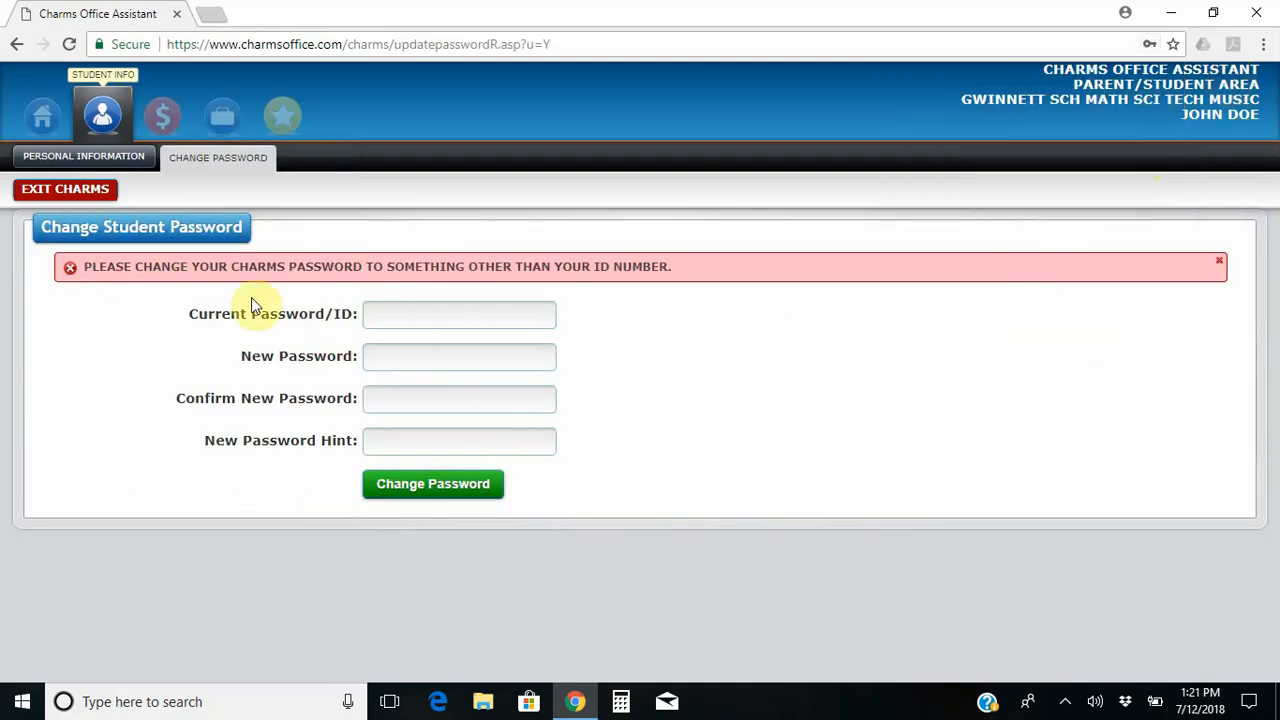
pyautogui.click(474, 319)
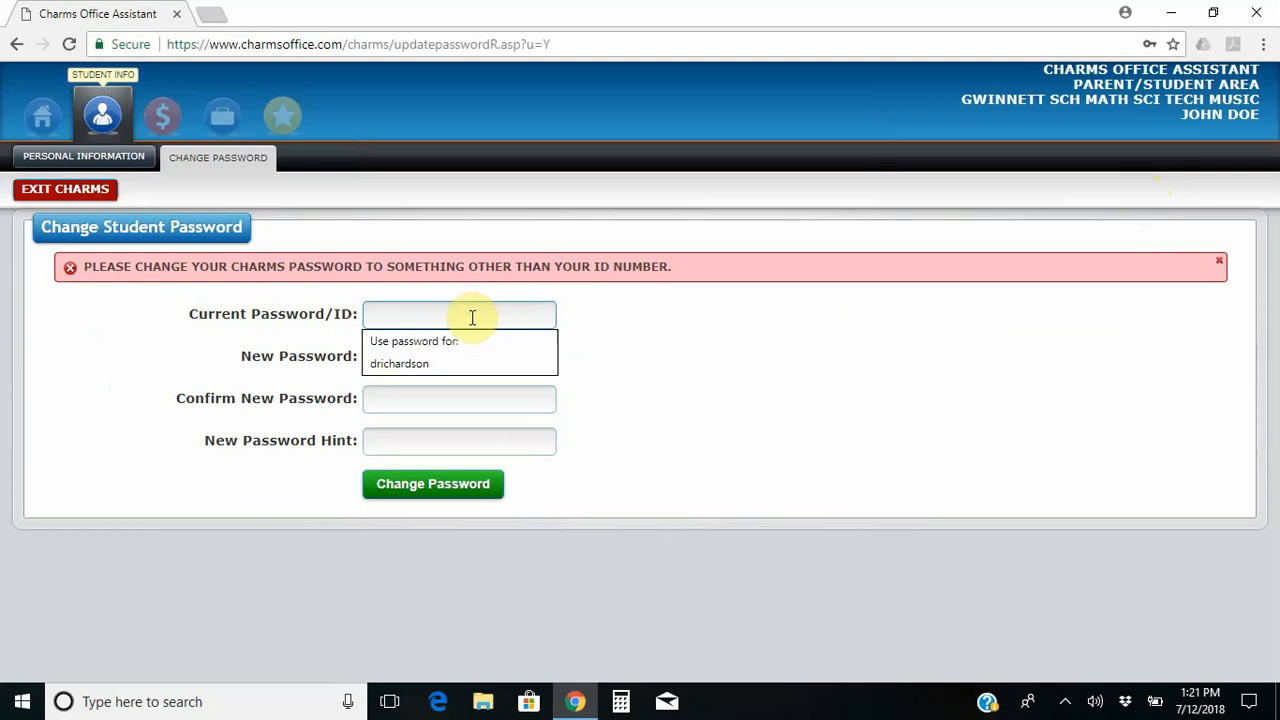
pyautogui.write('••••')
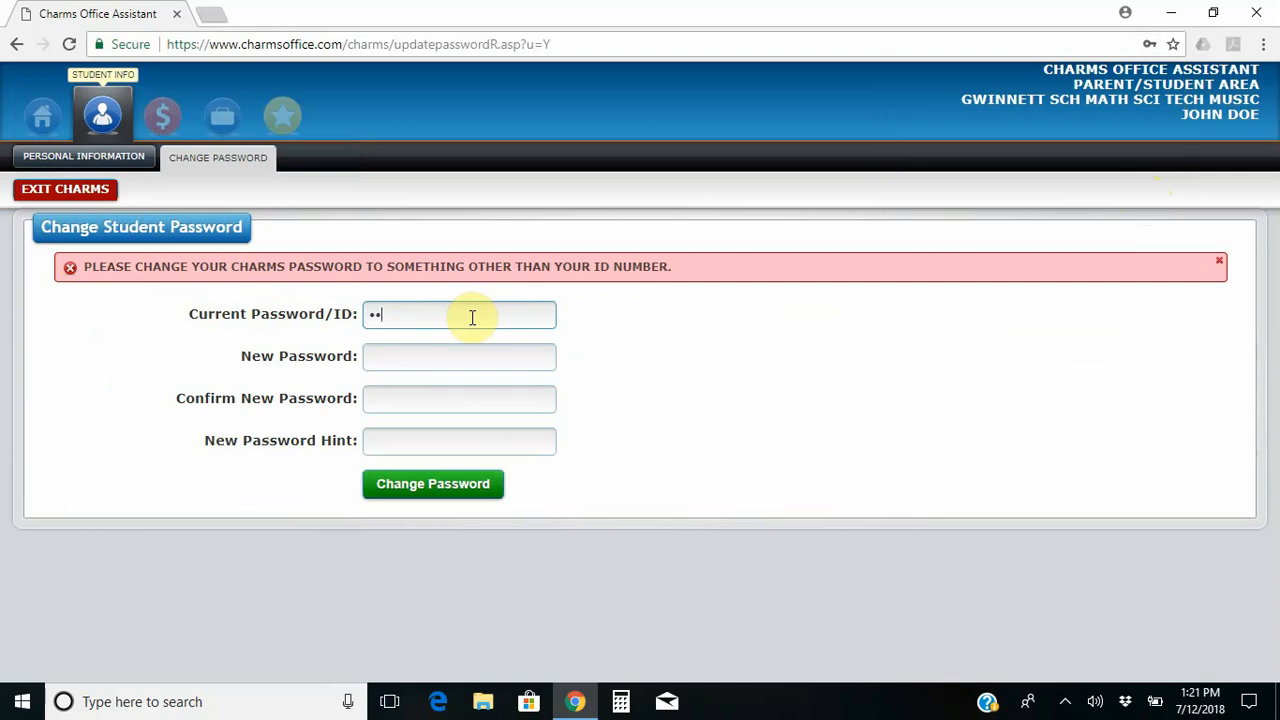
pyautogui.write('••••')
pyautogui.click(480, 366)
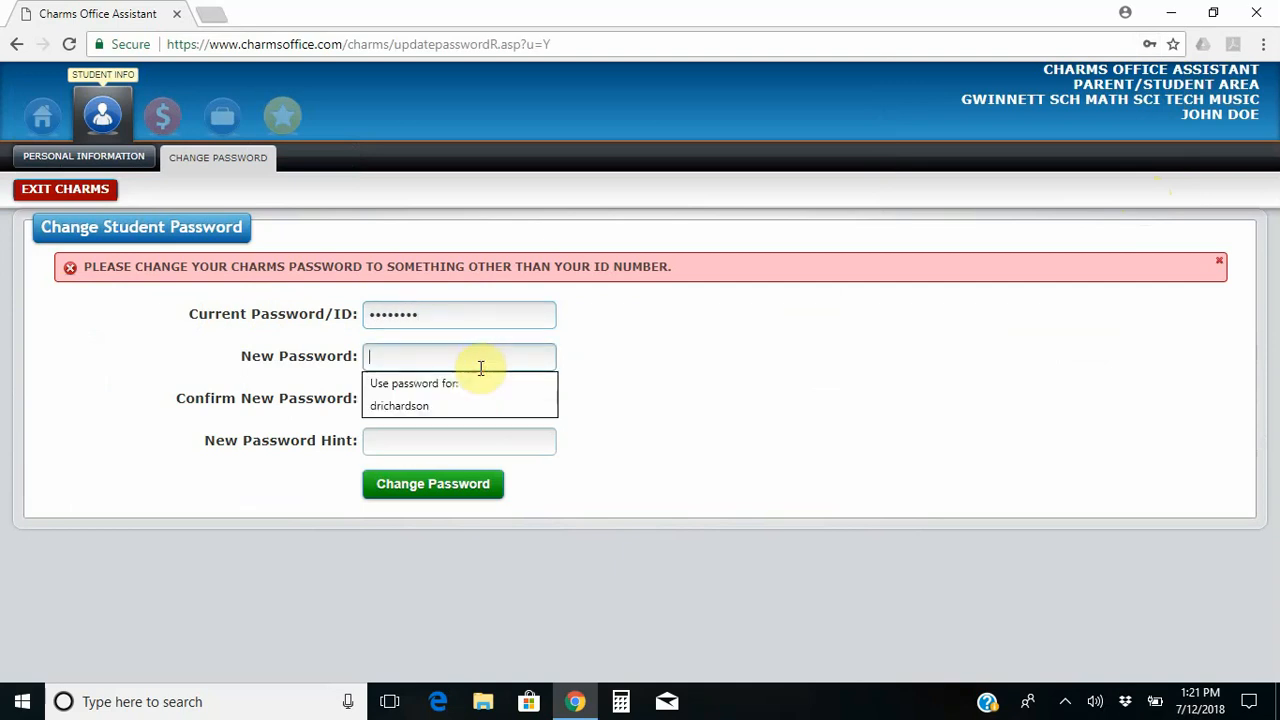
pyautogui.write('••••••••')
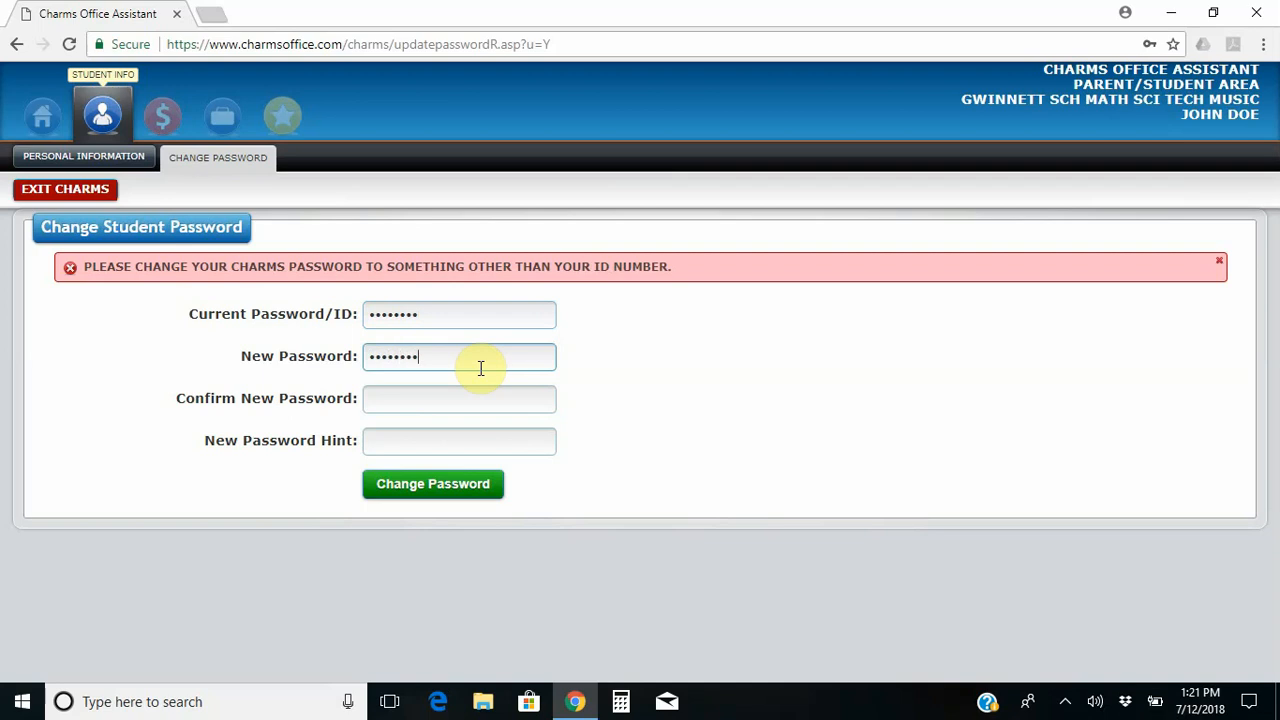
pyautogui.press('Tab')
pyautogui.write('••••')
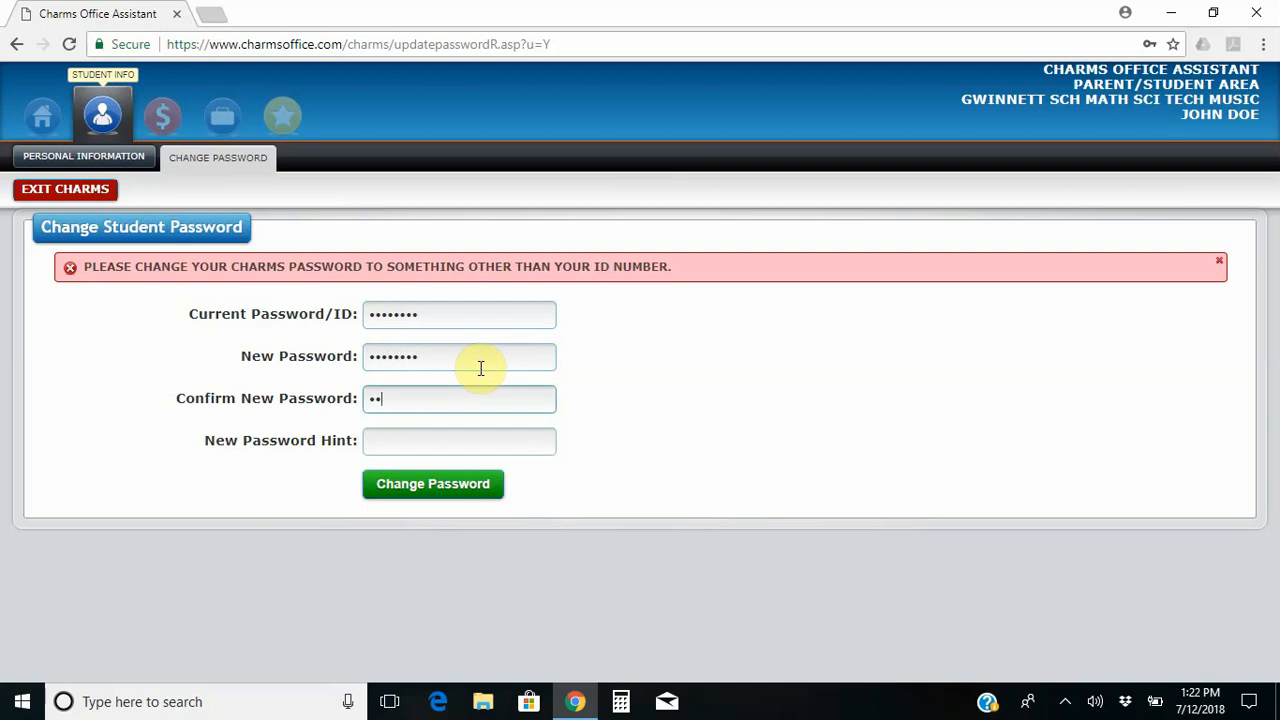
pyautogui.write('••••')
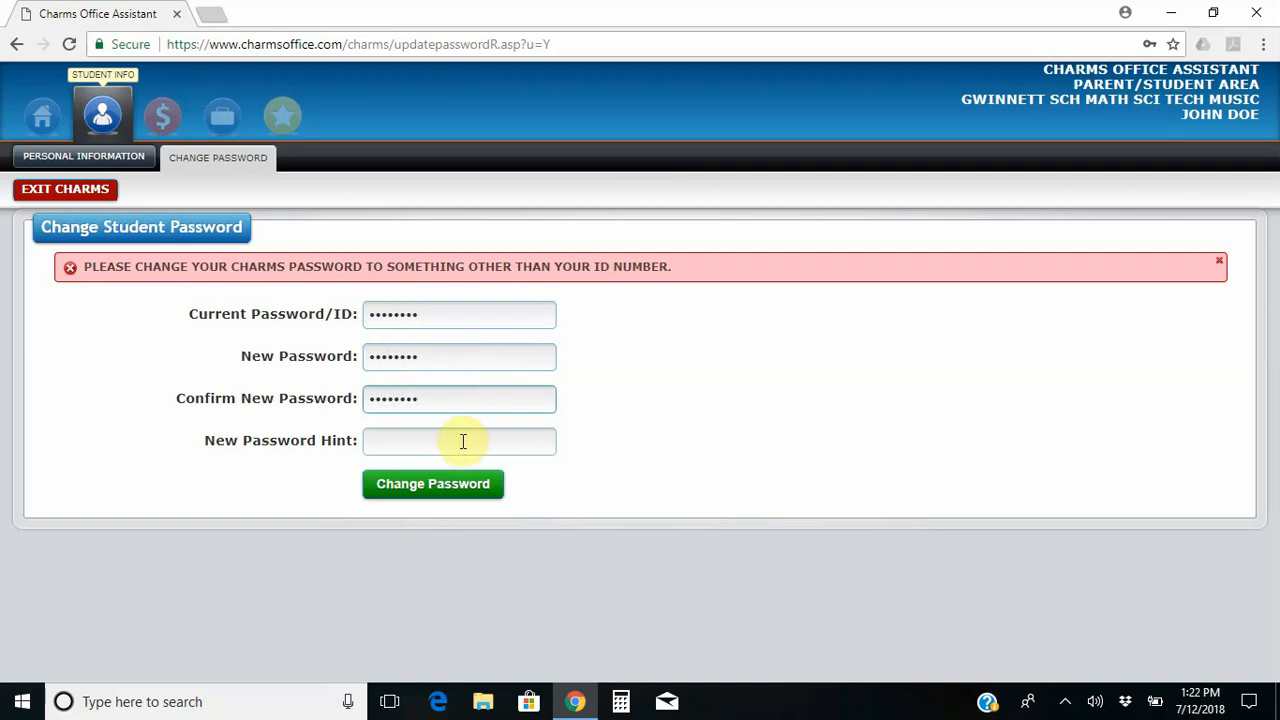
pyautogui.click(463, 445)
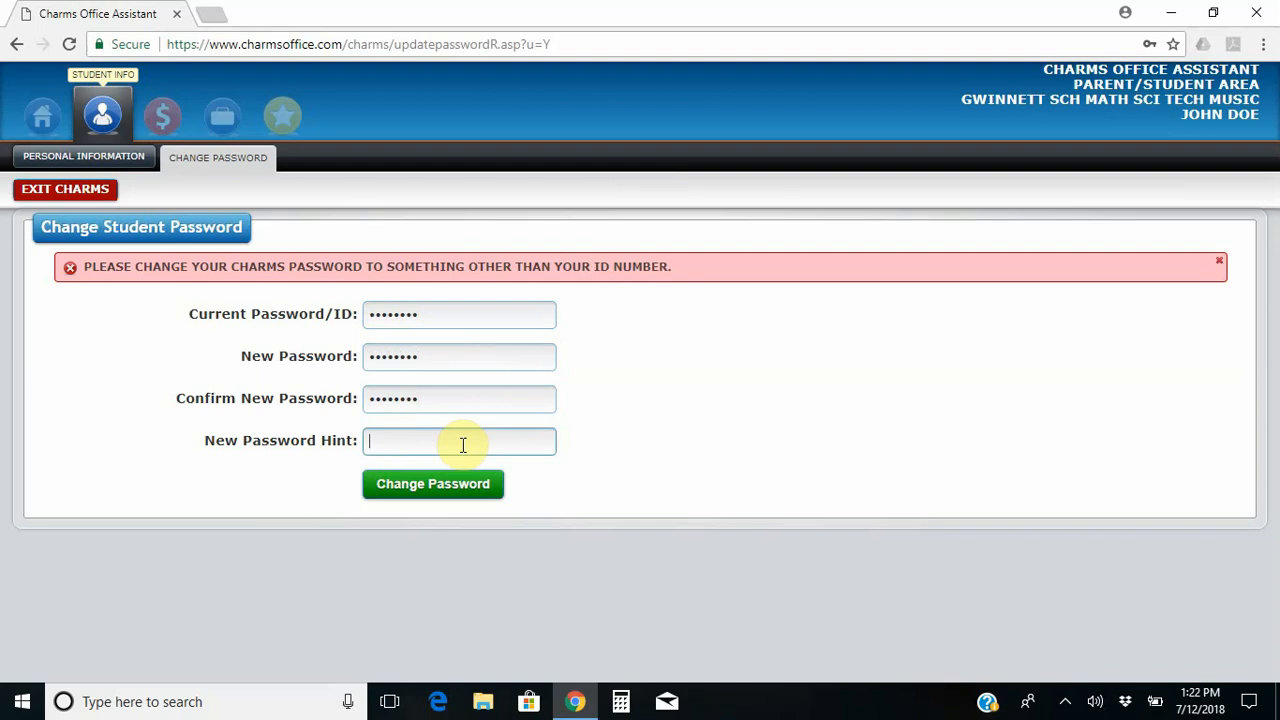
pyautogui.write('a dessert')
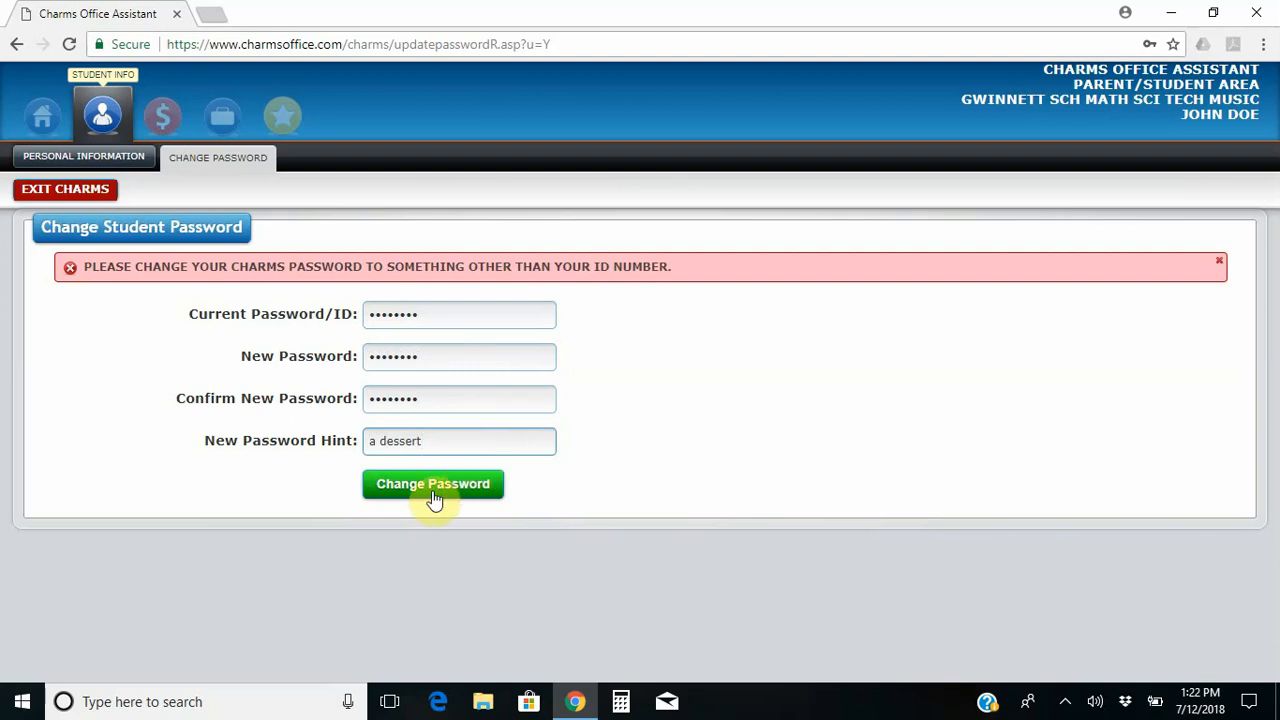
pyautogui.click(433, 485)
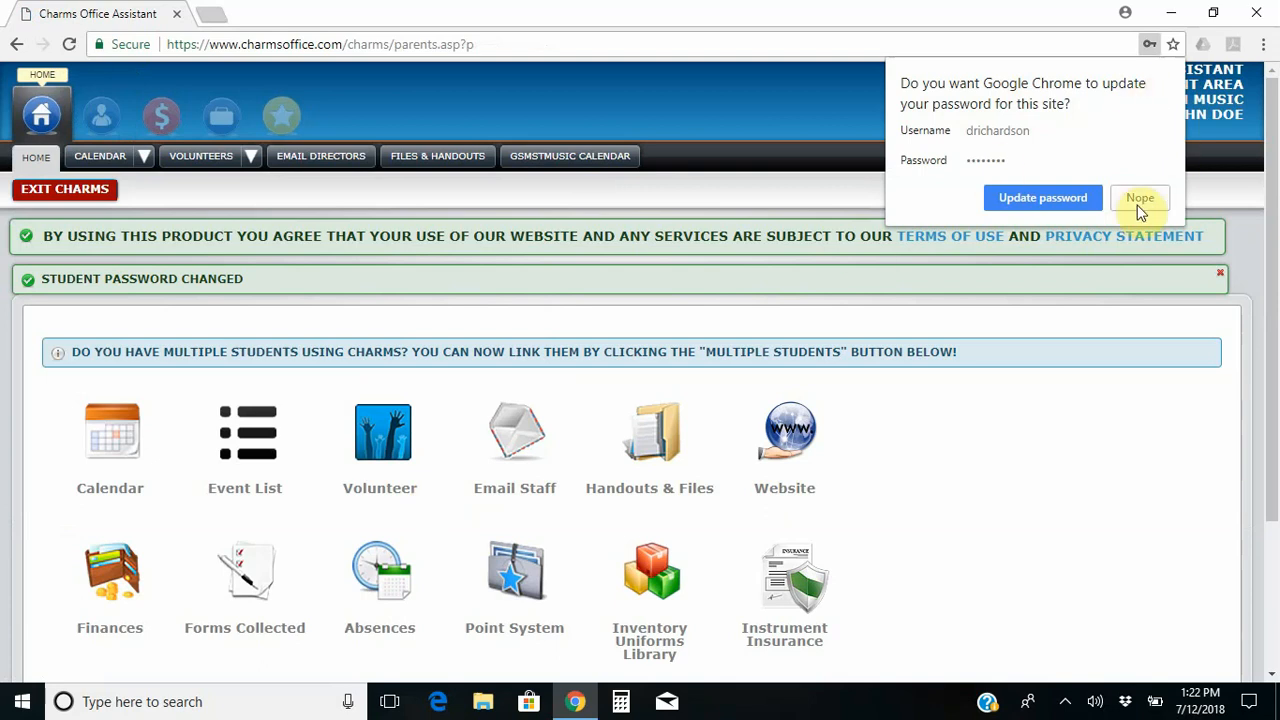
# Decline Chrome's password update and scroll down to show all home-page tools.
pyautogui.click(1140, 200)
pyautogui.moveTo(1276, 155); pyautogui.dragTo(1276, 186)
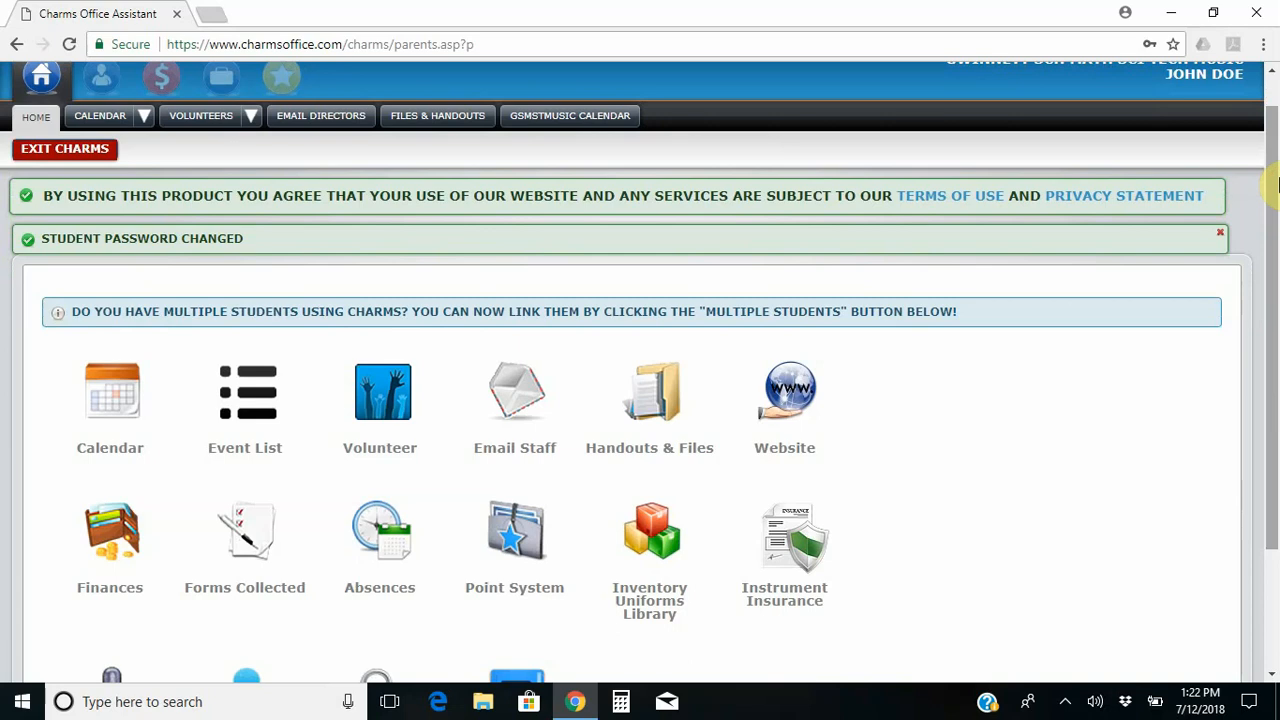
pyautogui.moveTo(1276, 186); pyautogui.dragTo(1276, 196)
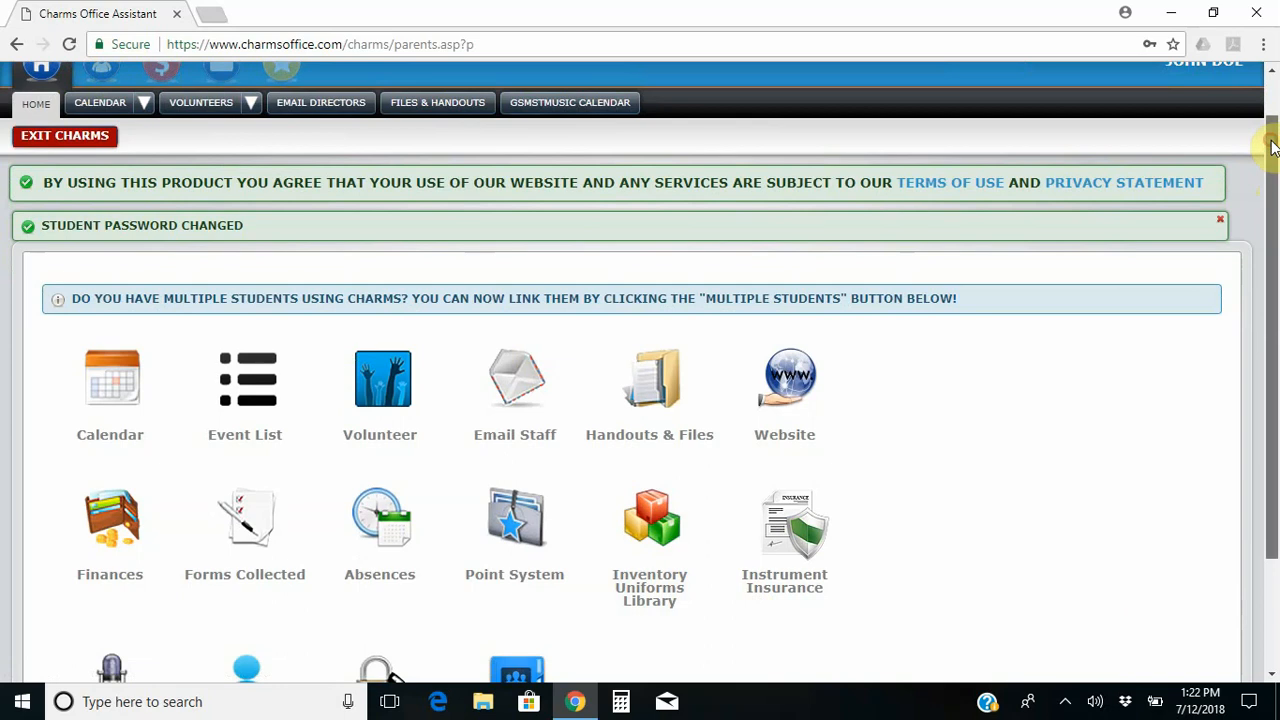
pyautogui.moveTo(1268, 140); pyautogui.dragTo(1272, 225)
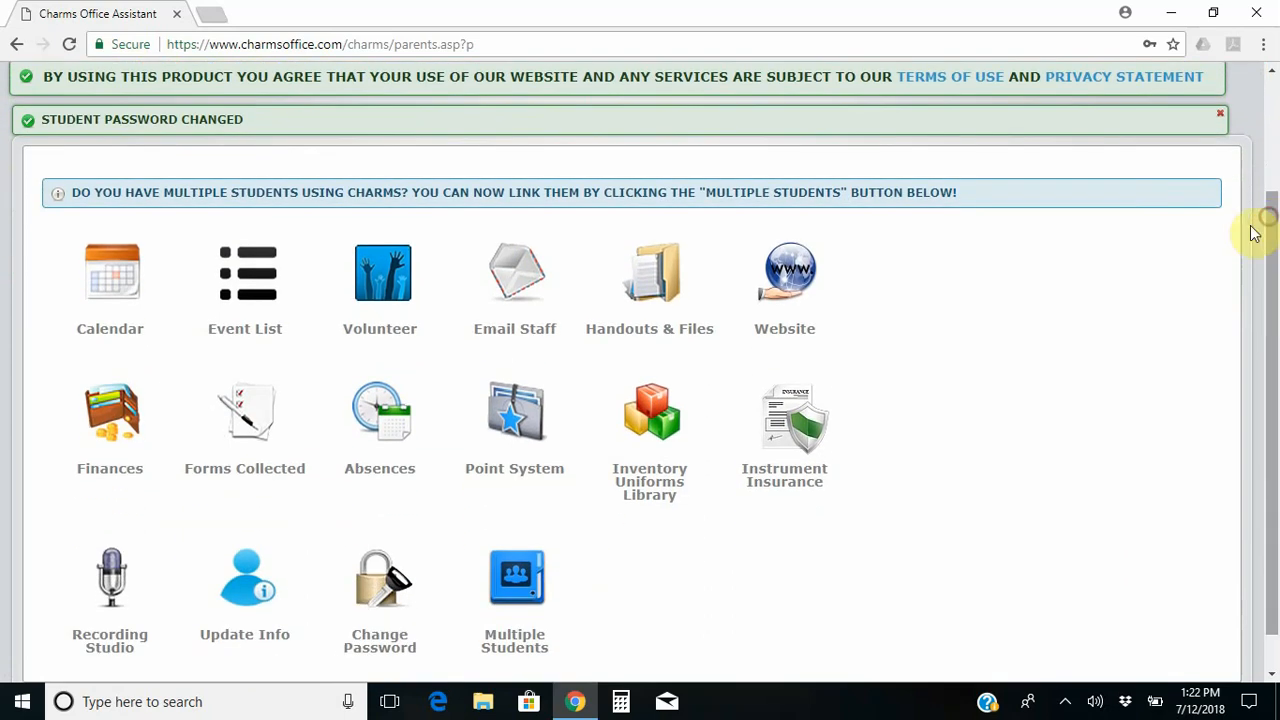
# Open Update Info, erase the student's old e-mail address, and bring up Uniform Sizes.
pyautogui.click(248, 594)
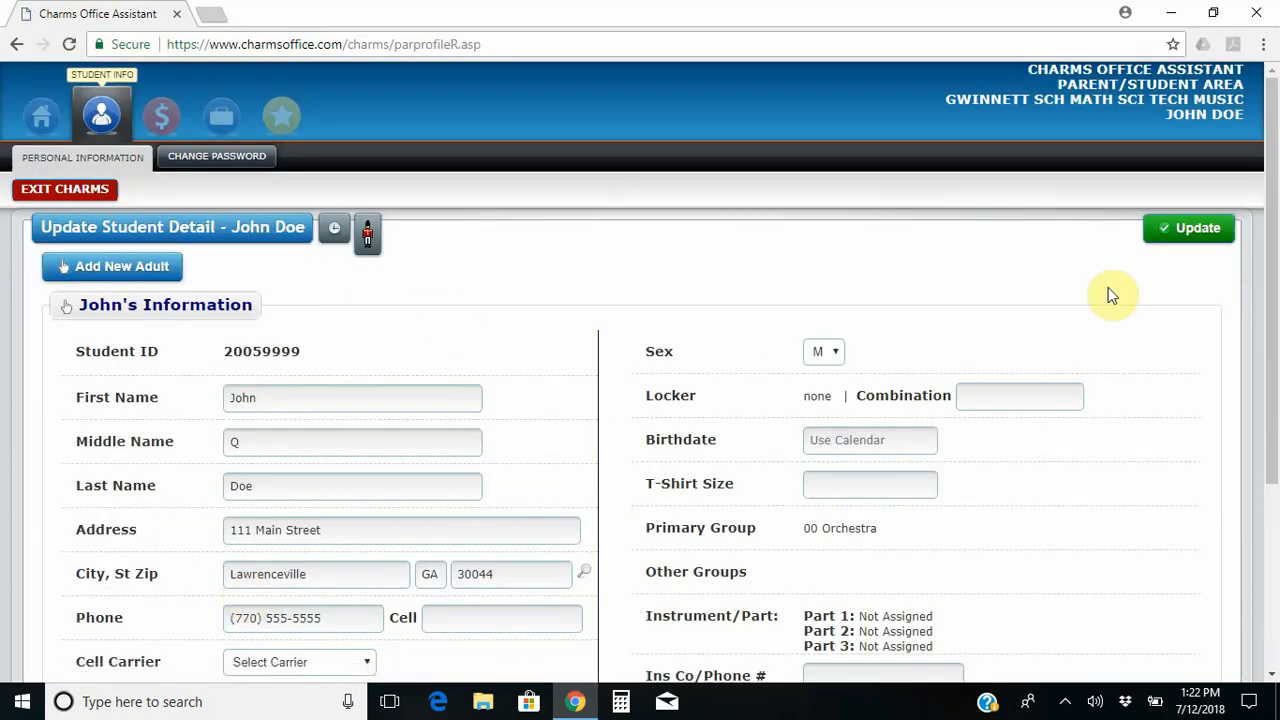
pyautogui.moveTo(1275, 172); pyautogui.dragTo(1277, 233)
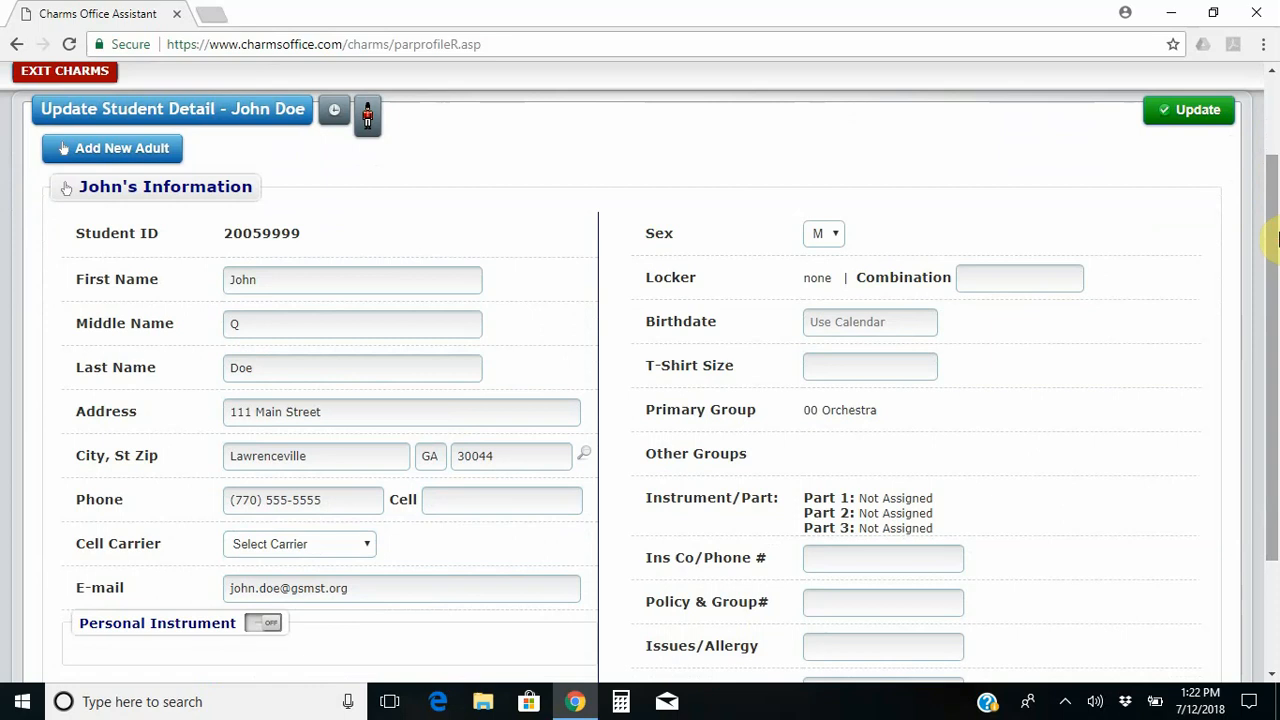
pyautogui.moveTo(1278, 237); pyautogui.dragTo(1278, 237)
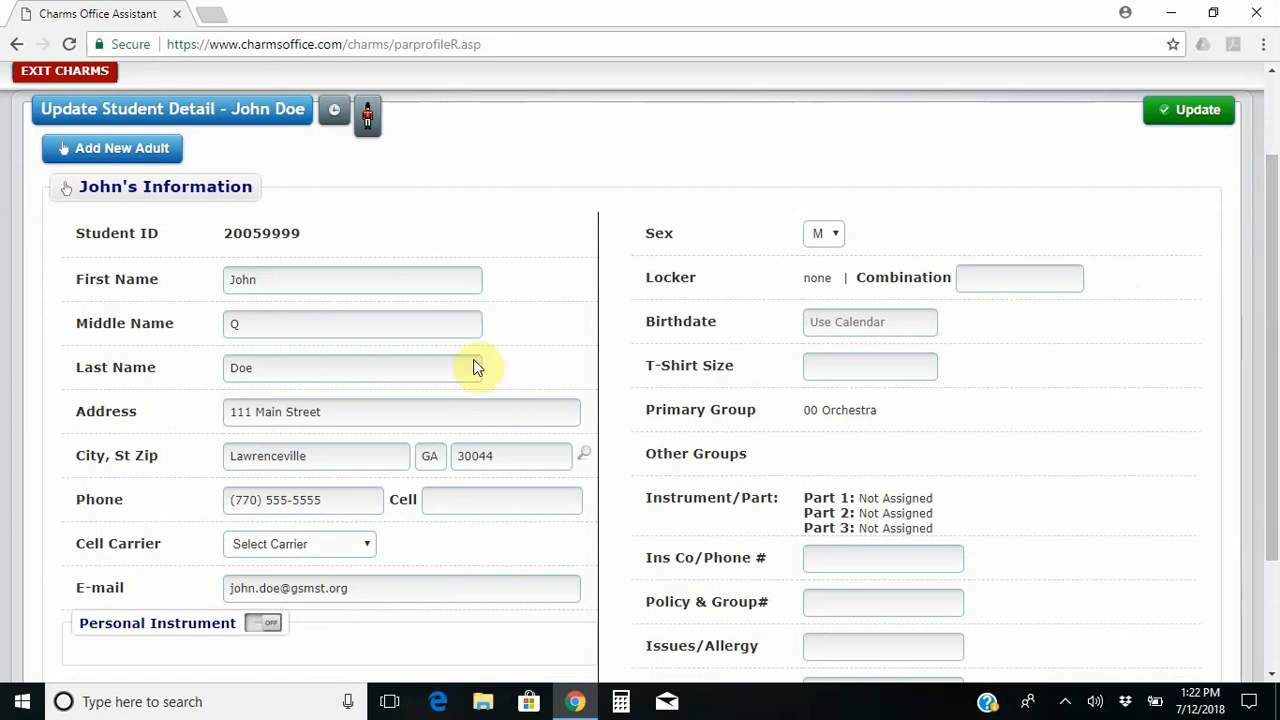
pyautogui.click(435, 593)
pyautogui.press('BackSpace')
pyautogui.press('BackSpace')
pyautogui.press('BackSpace')
pyautogui.press('BackSpace')
pyautogui.press('BackSpace')
pyautogui.press('BackSpace')
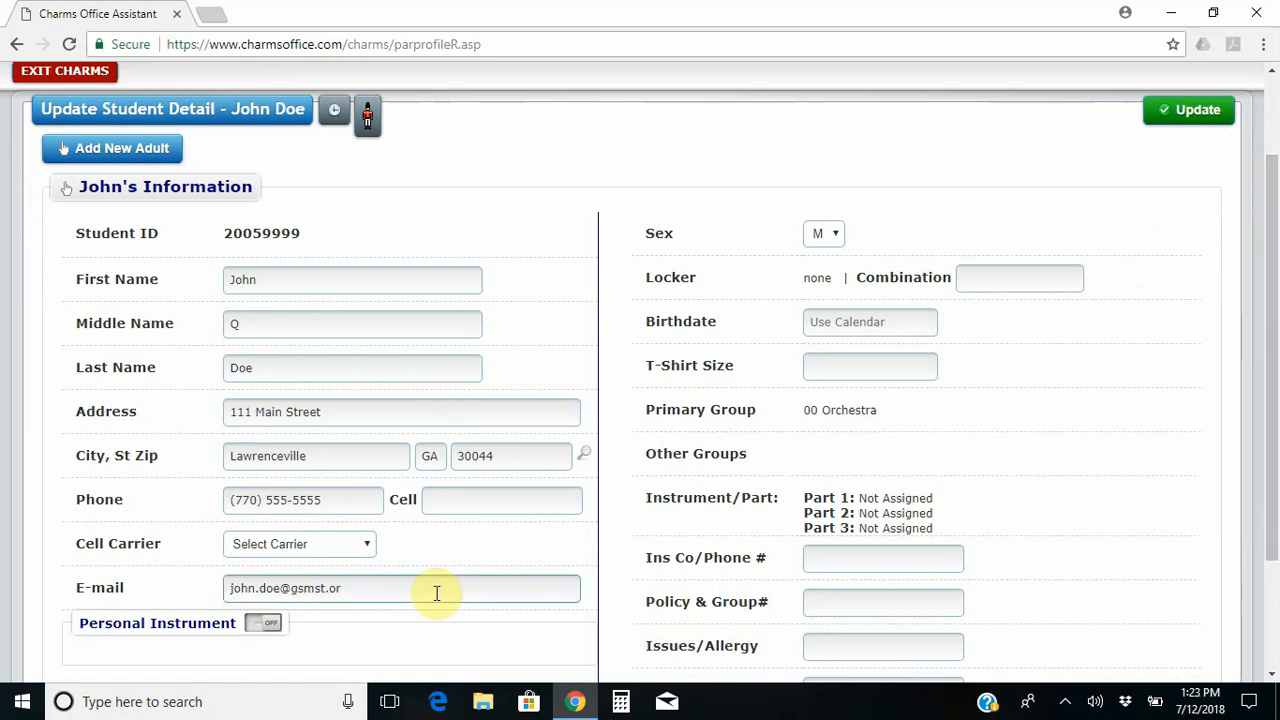
pyautogui.press('BackSpace')
pyautogui.press('BackSpace')
pyautogui.press('BackSpace')
pyautogui.press('BackSpace')
pyautogui.press('BackSpace')
pyautogui.press('BackSpace')
pyautogui.press('BackSpace')
pyautogui.press('BackSpace')
pyautogui.press('BackSpace')
pyautogui.press('BackSpace')
pyautogui.press('BackSpace')
pyautogui.press('BackSpace')
pyautogui.click(446, 196)
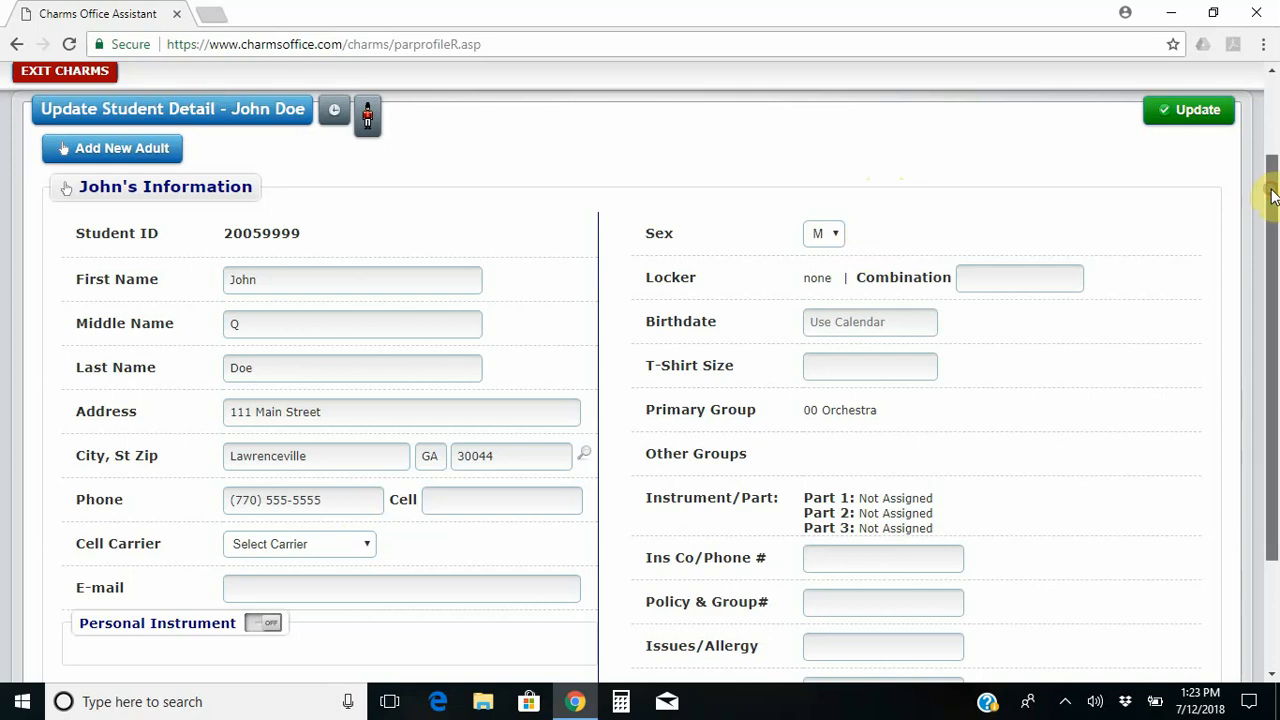
pyautogui.moveTo(1270, 188)
pyautogui.mouseDown()
pyautogui.moveTo(1276, 290)
pyautogui.moveTo(1276, 197)
pyautogui.mouseUp()
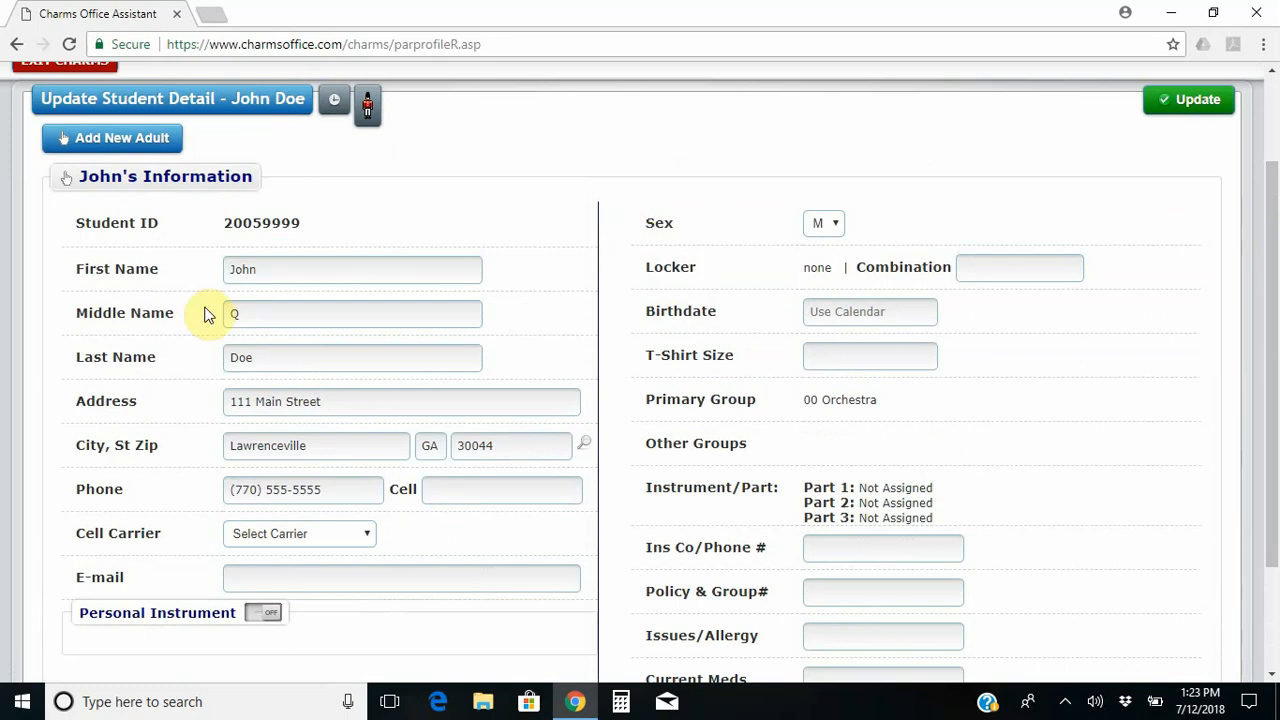
pyautogui.click(368, 116)
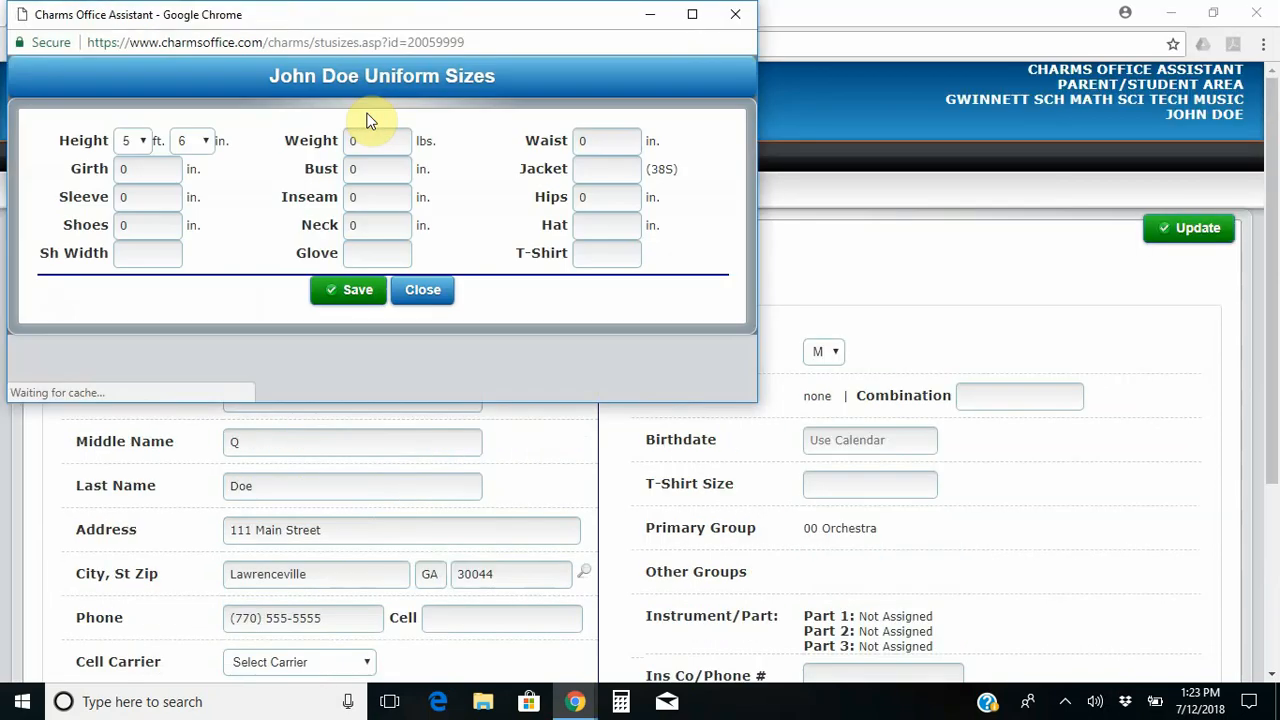
# Save T-shirt size L in the uniform sizes and close that window.
pyautogui.click(591, 252)
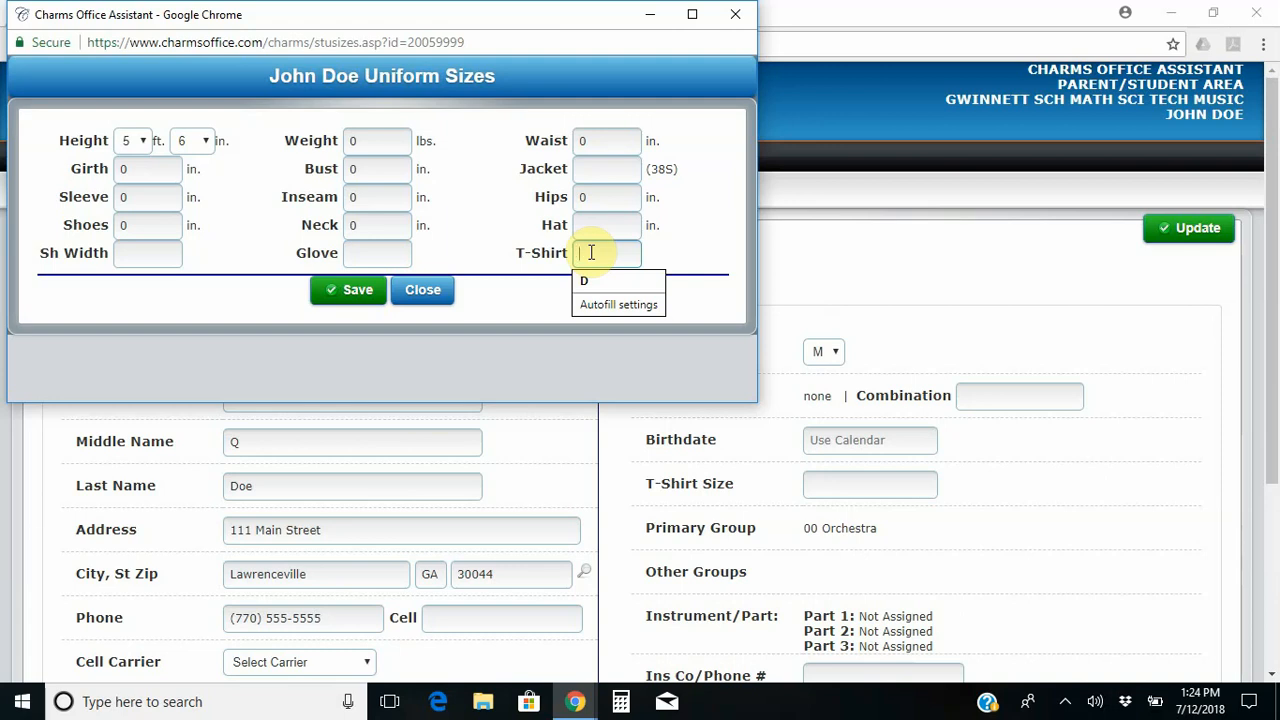
pyautogui.write('L')
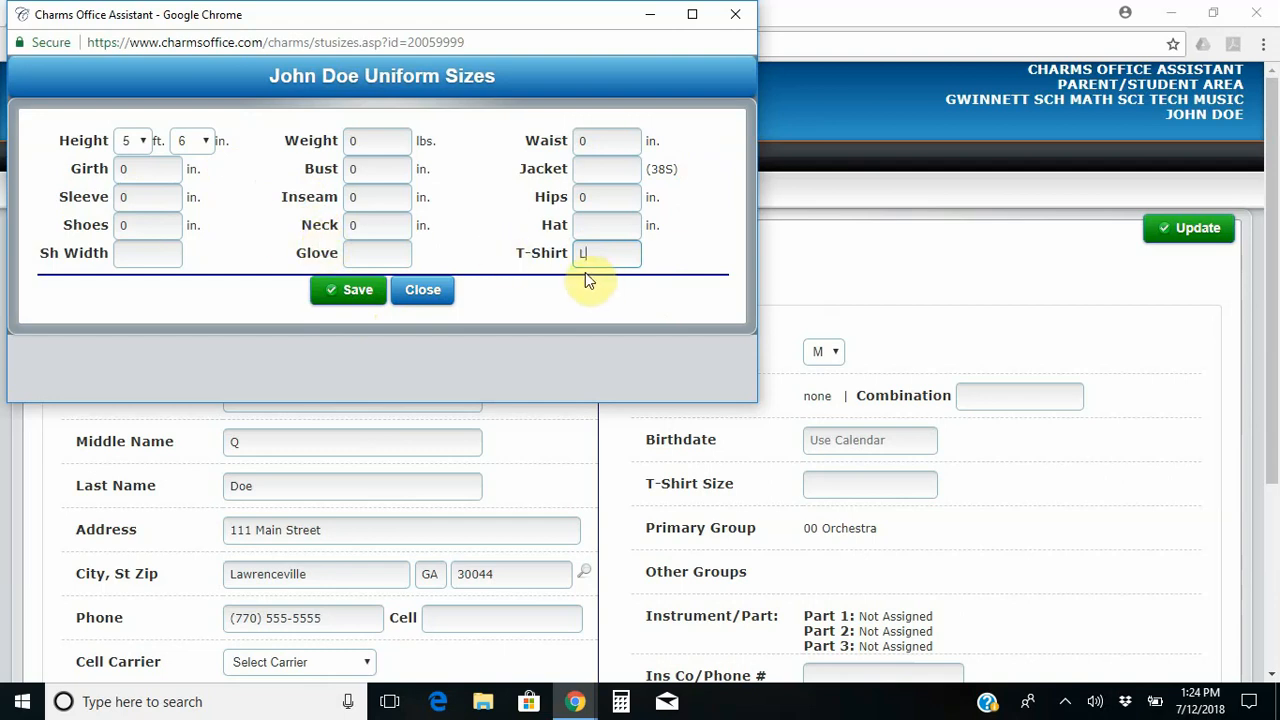
pyautogui.click(344, 296)
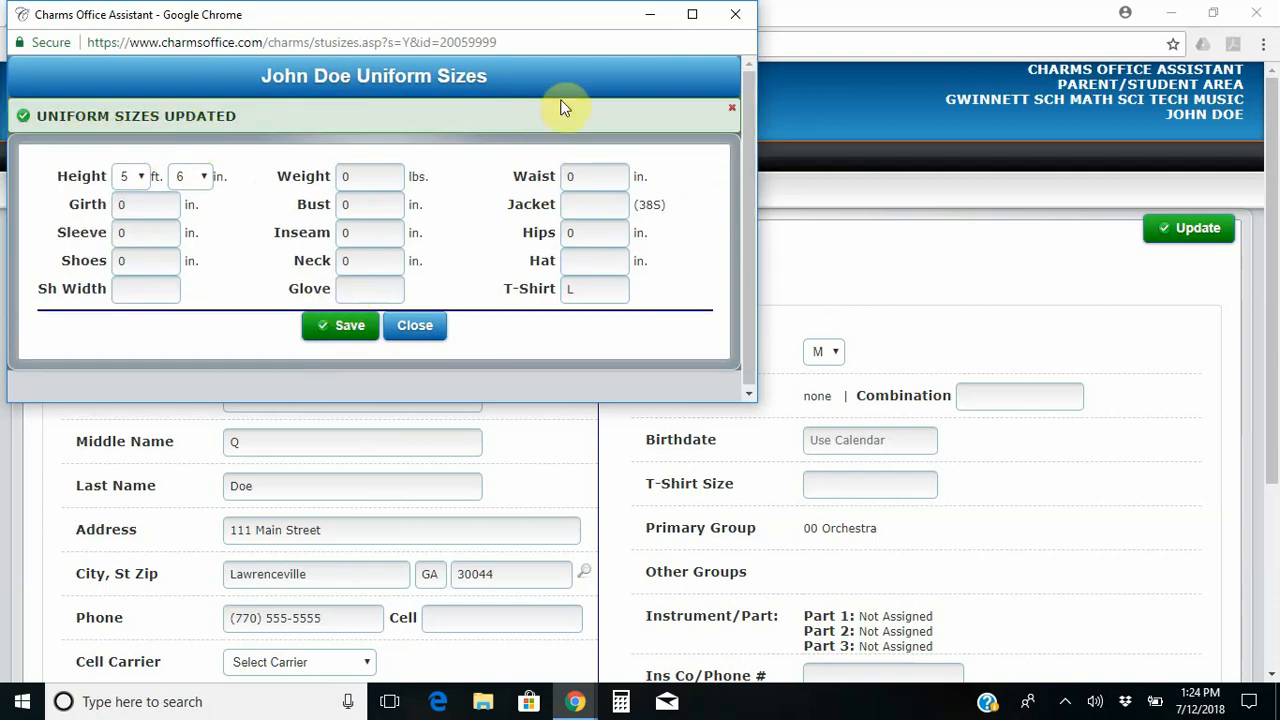
pyautogui.click(732, 18)
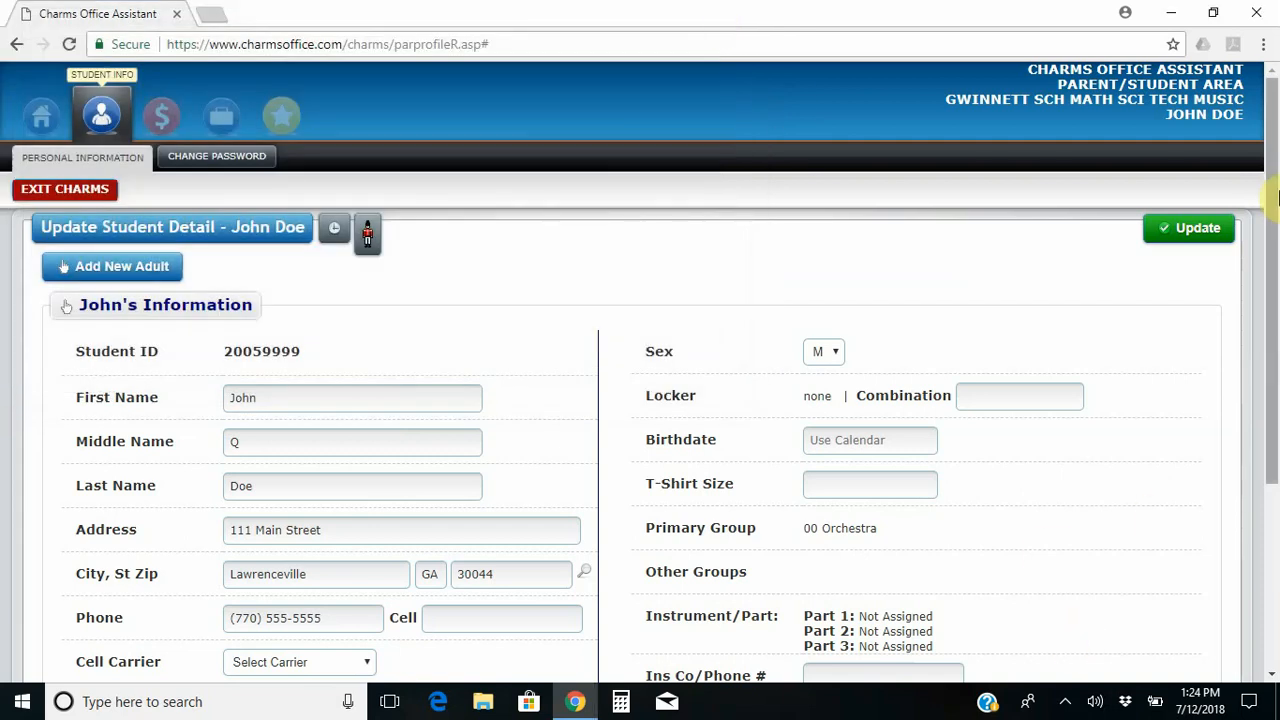
# Enter the student's cell phone number and select AT&T (MMS) as the cell carrier.
pyautogui.moveTo(1276, 197); pyautogui.dragTo(1273, 301)
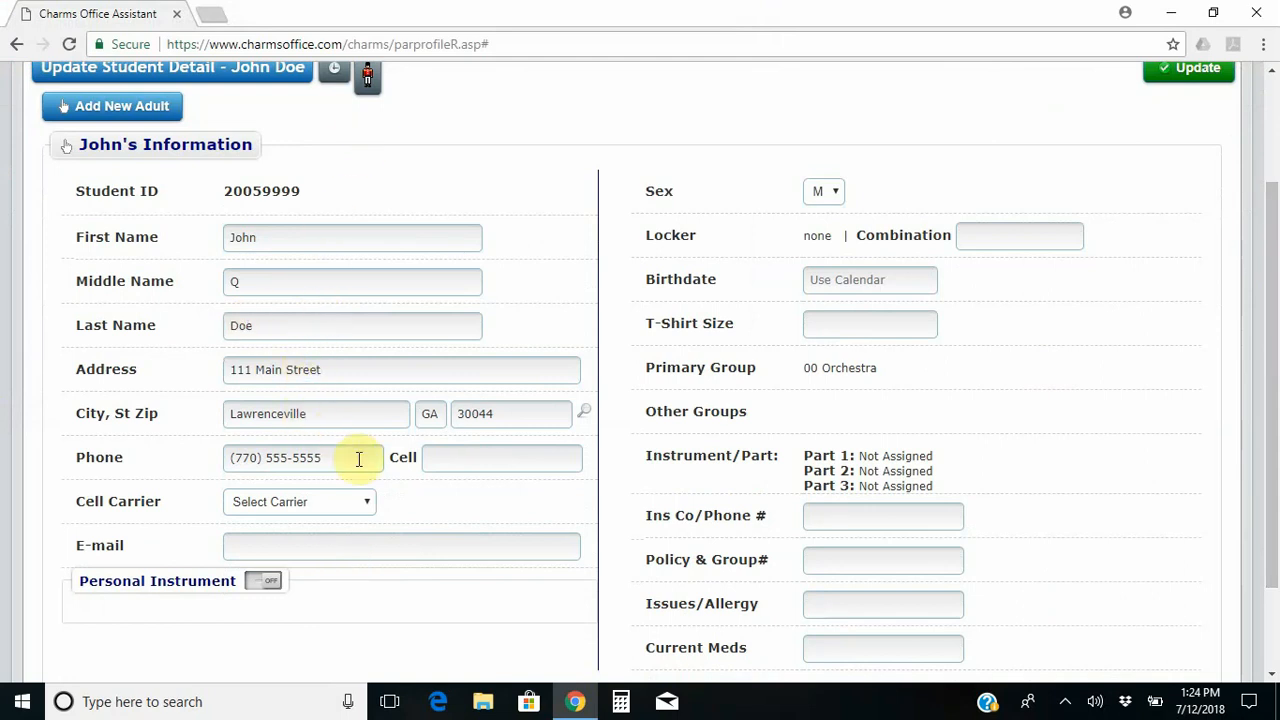
pyautogui.click(490, 456)
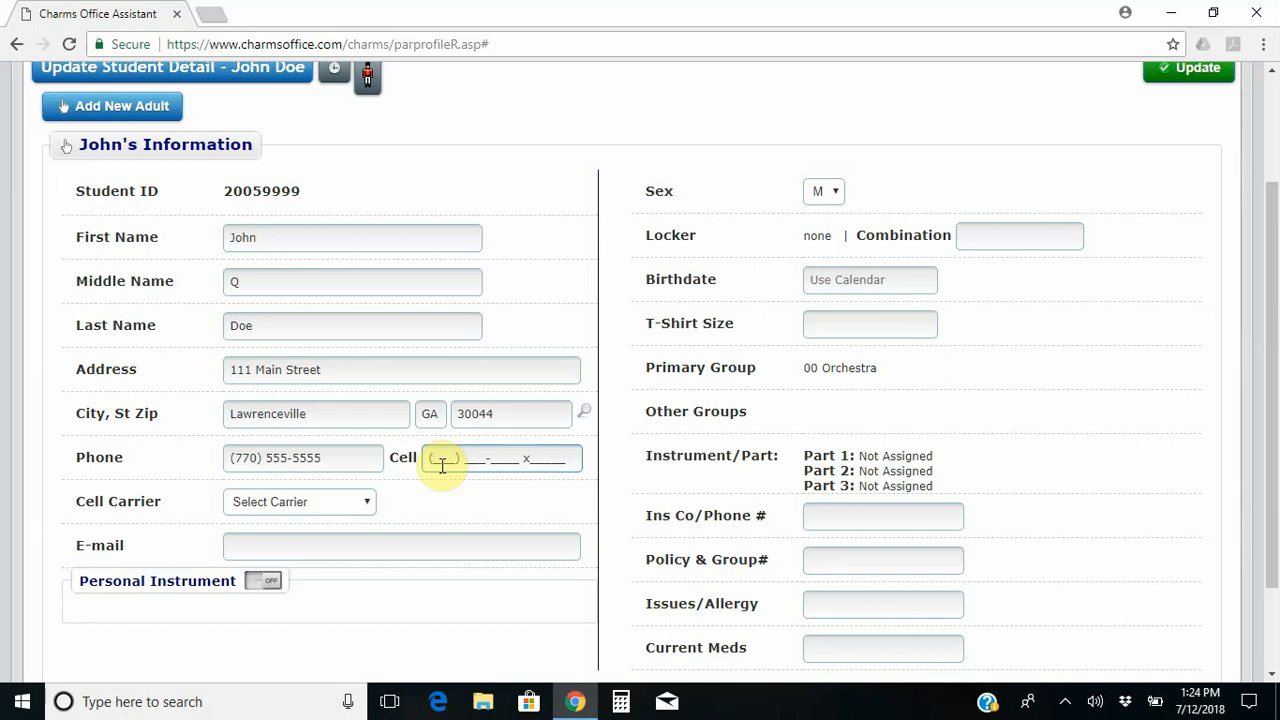
pyautogui.write('678')
pyautogui.write('555-5555 x')
pyautogui.click(367, 501)
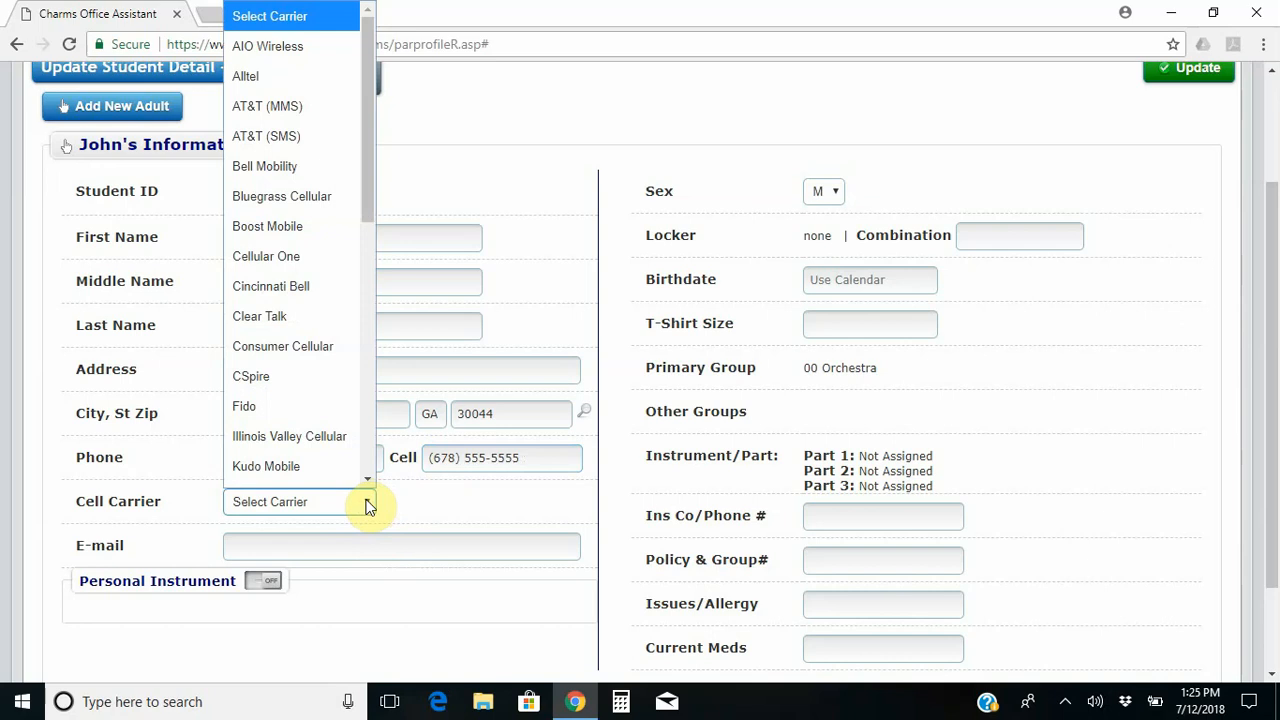
pyautogui.click(367, 503)
pyautogui.click(367, 503)
pyautogui.click(299, 110)
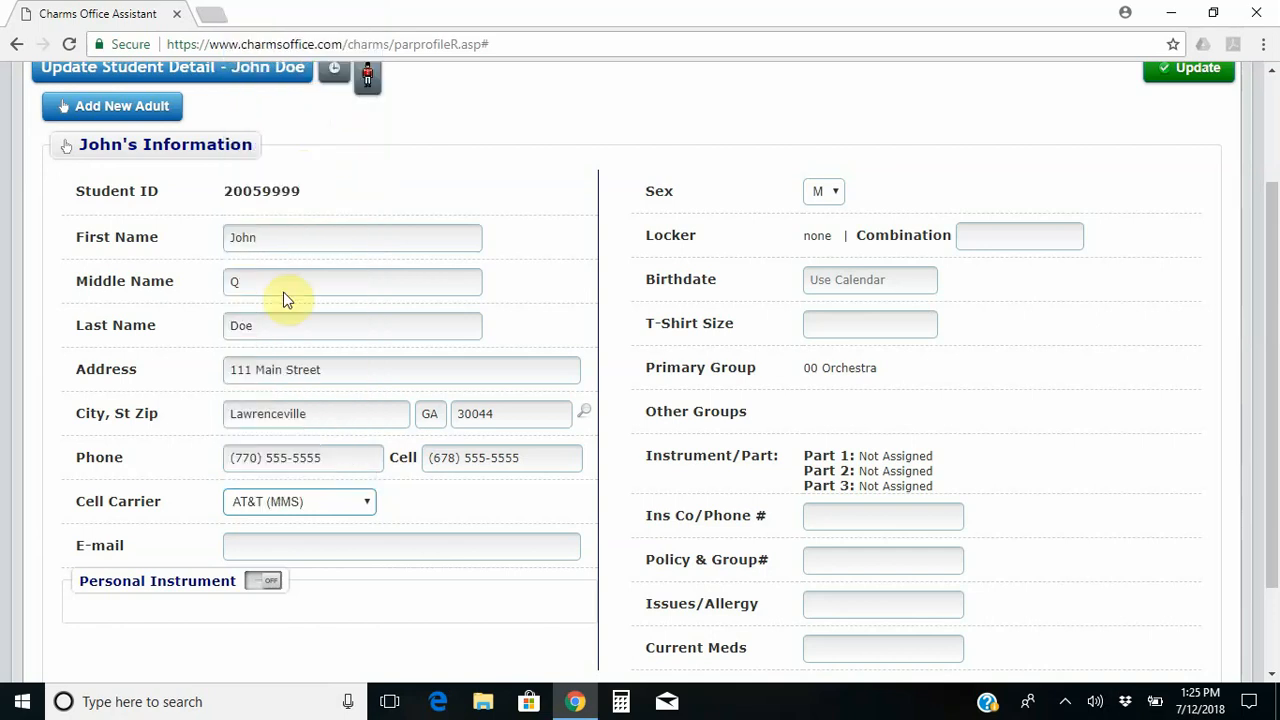
# Type the student's new e-mail address, leaving the Personal Instrument section turned off.
pyautogui.click(361, 545)
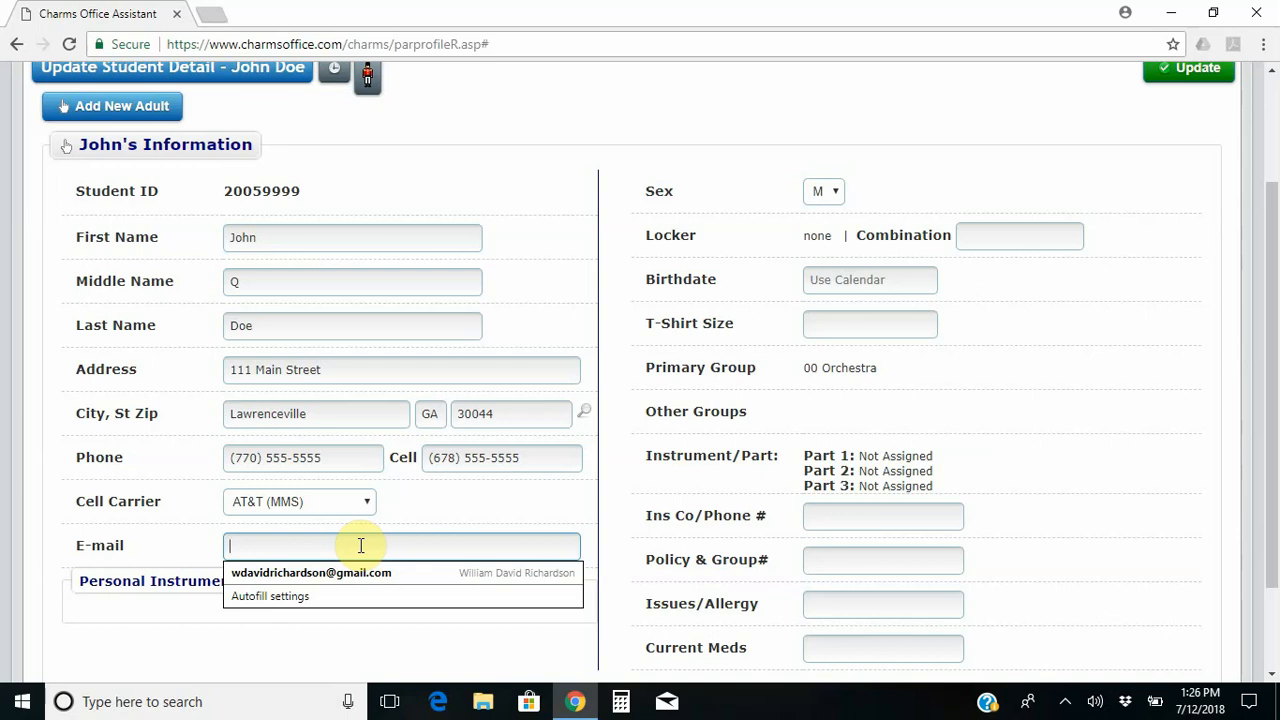
pyautogui.write('john')
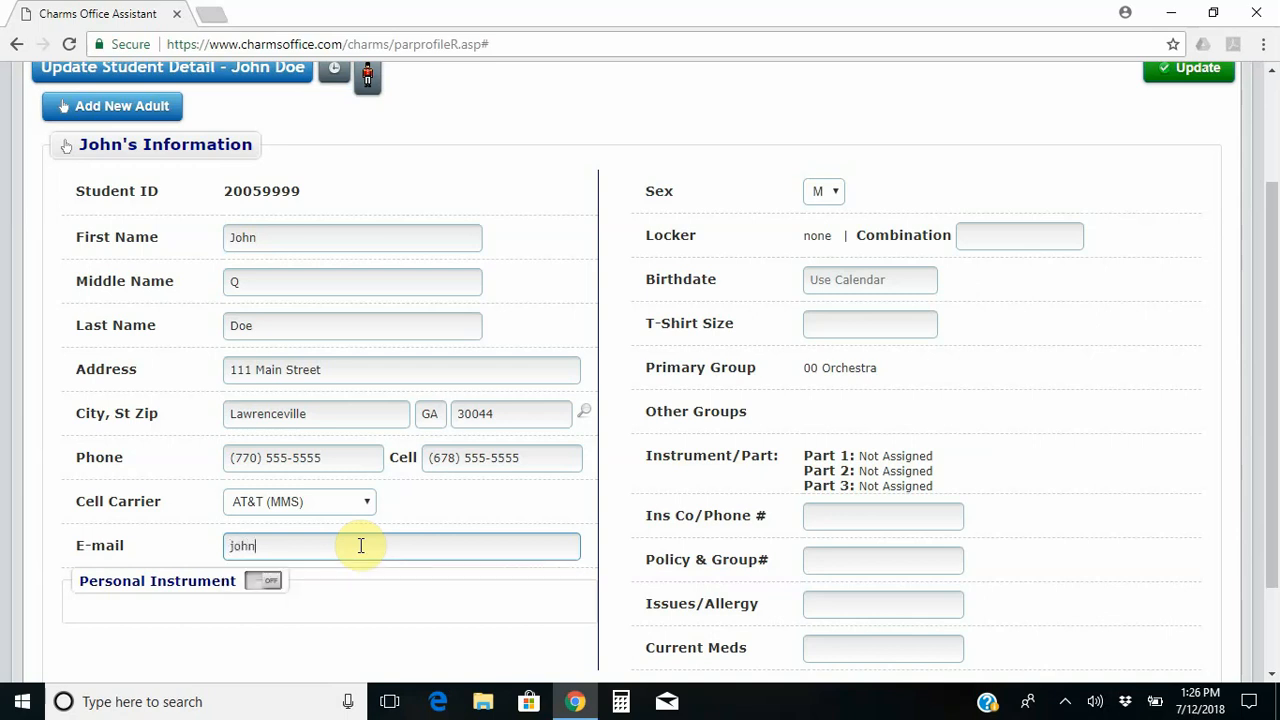
pyautogui.write('@nowhere.com')
pyautogui.click(258, 585)
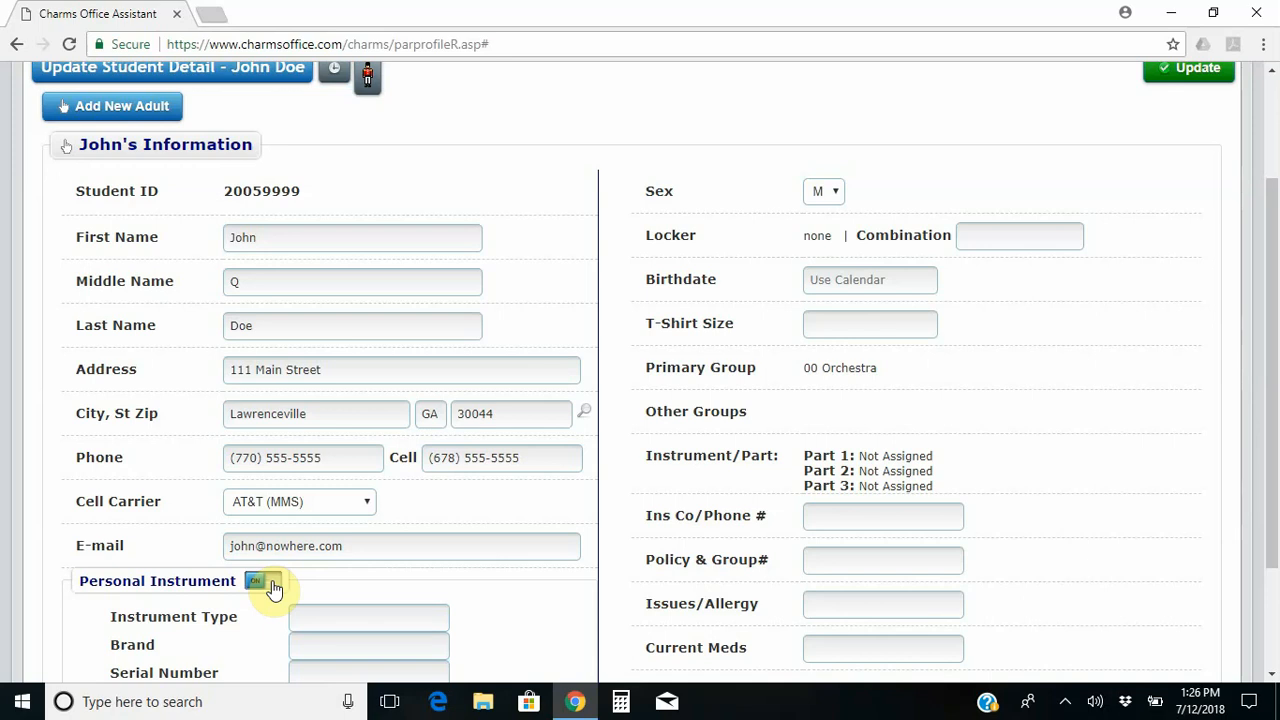
pyautogui.click(274, 587)
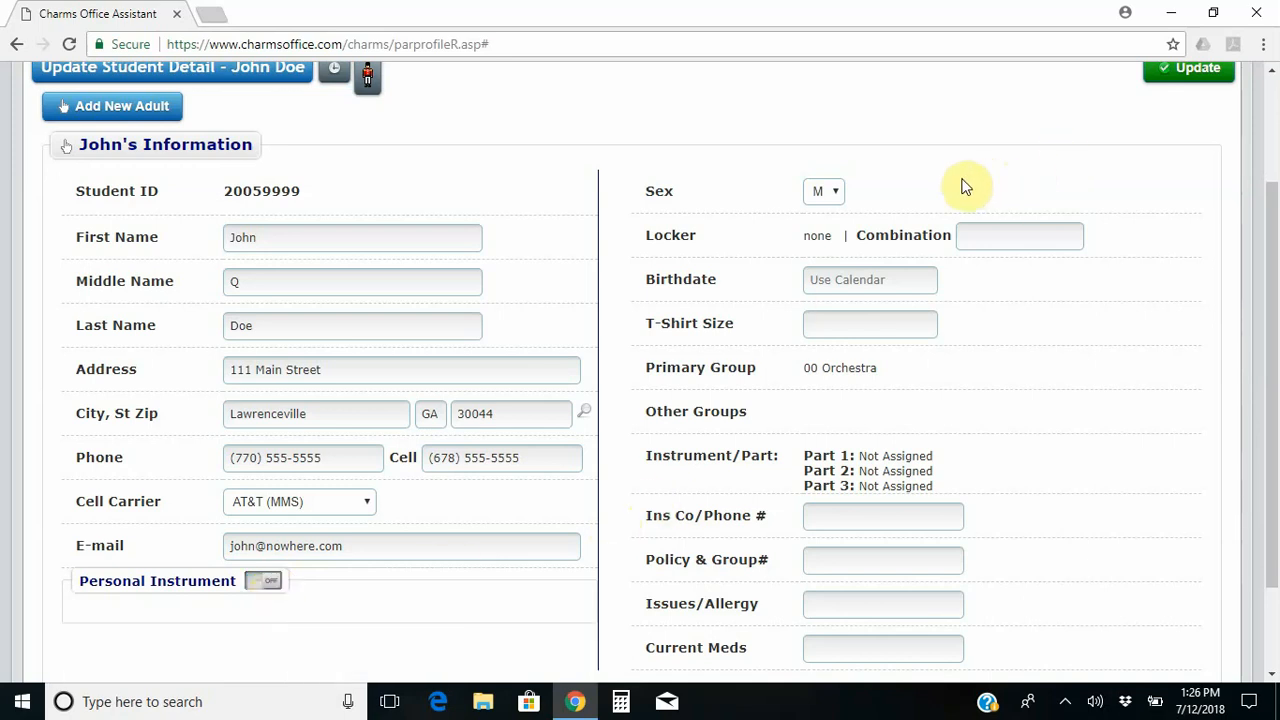
pyautogui.click(890, 270)
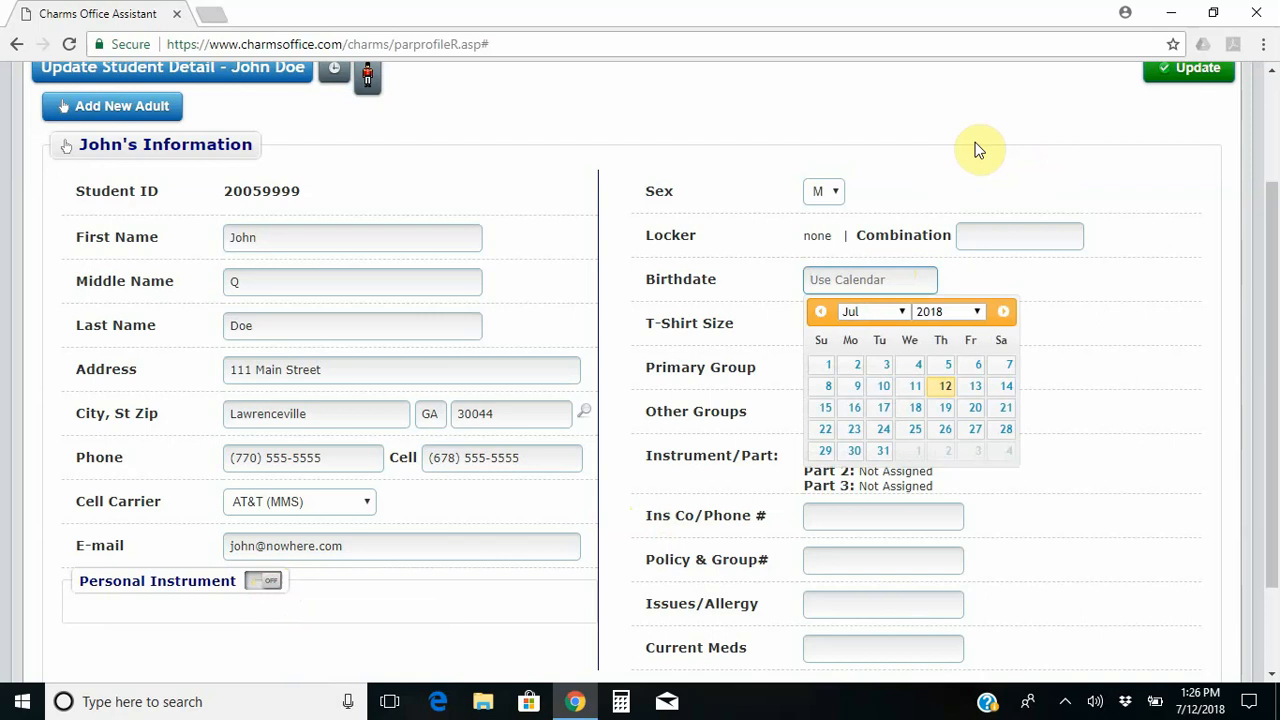
# Enter the student's birthdate, correcting the mistyped digits and year, and verify it in the calendar.
pyautogui.write('12/252000')
pyautogui.click(978, 148)
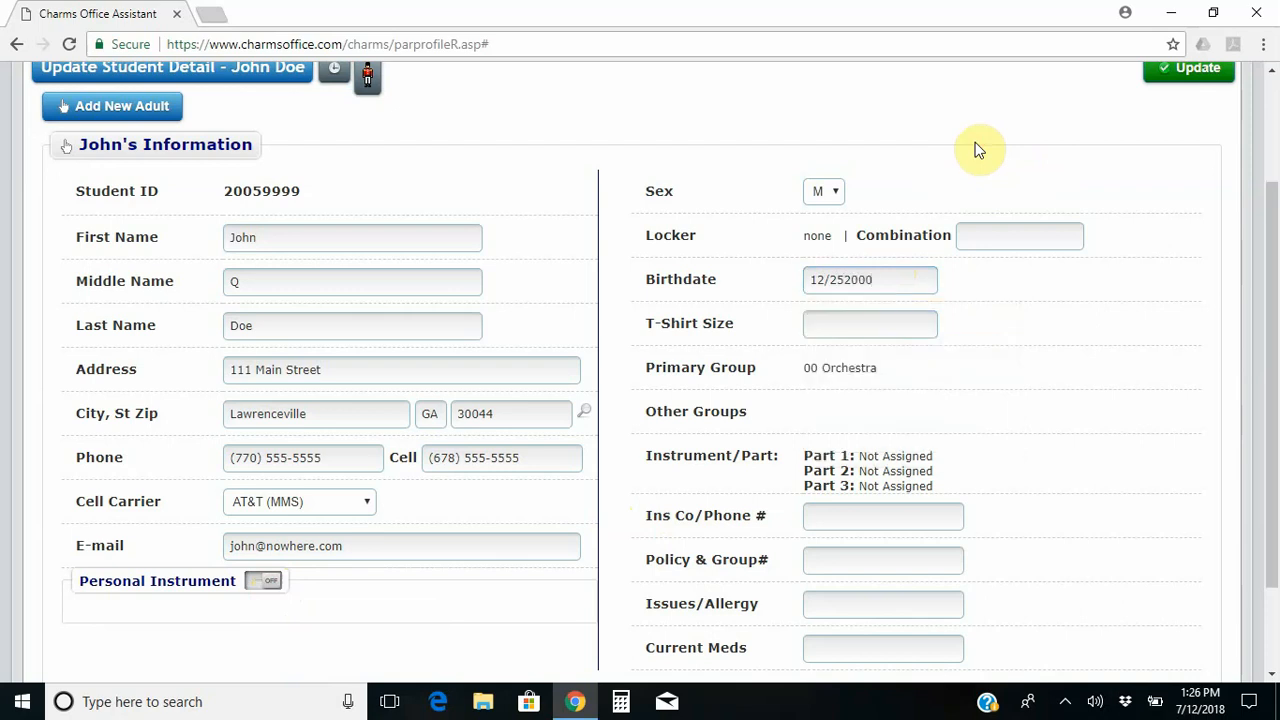
pyautogui.click(888, 270)
pyautogui.press('BackSpace')
pyautogui.press('BackSpace')
pyautogui.press('BackSpace')
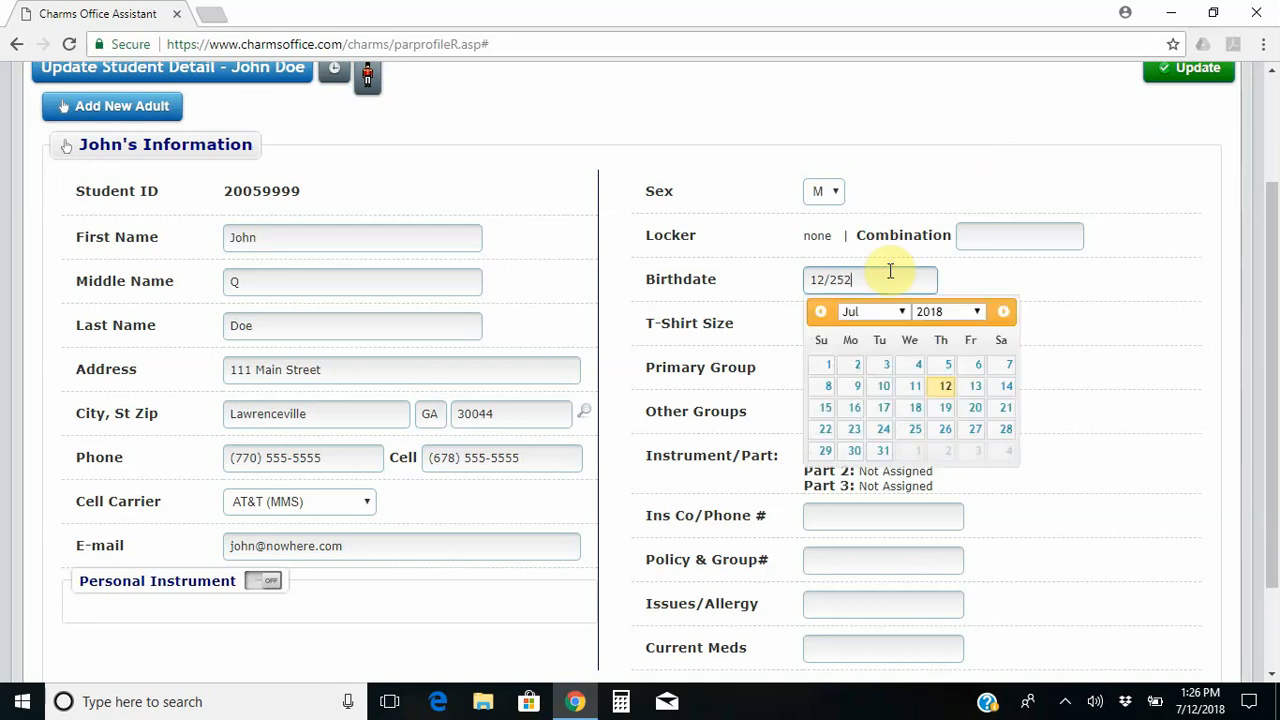
pyautogui.write('/2000')
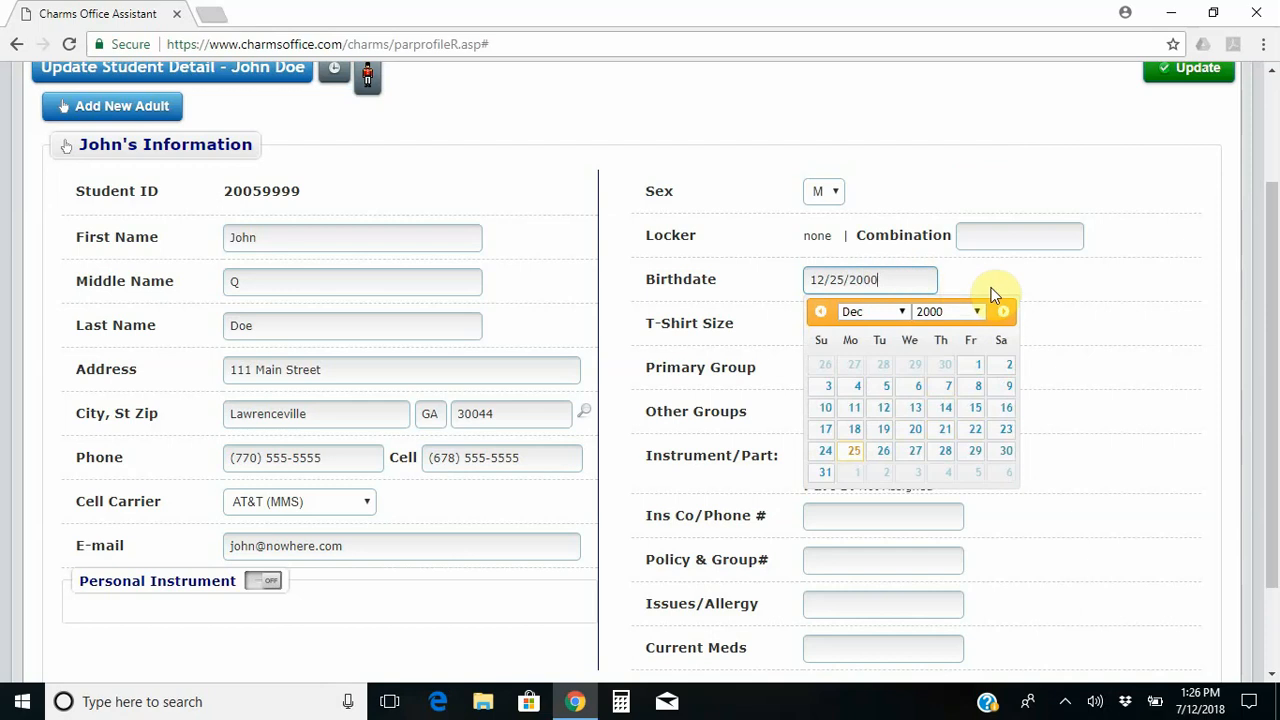
pyautogui.click(992, 290)
pyautogui.click(905, 275)
pyautogui.click(1060, 280)
# Choose L from the autofill suggestion as the T-shirt size.
pyautogui.click(879, 330)
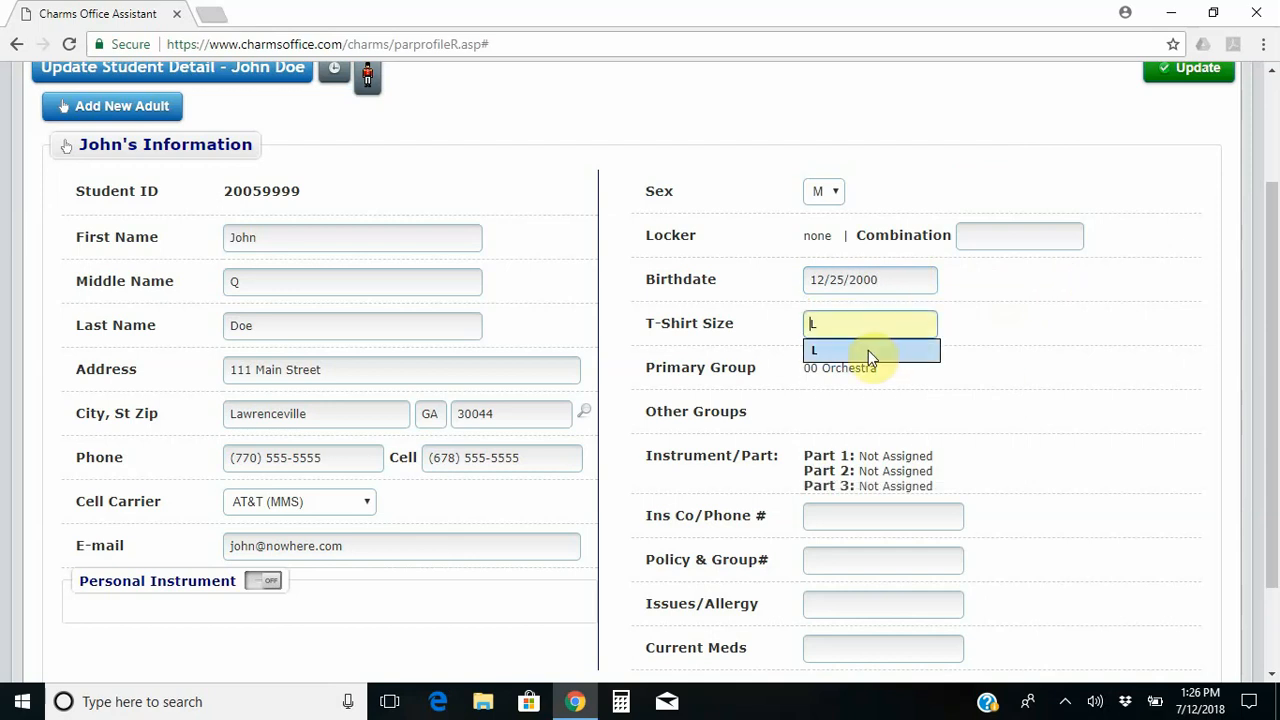
pyautogui.click(868, 350)
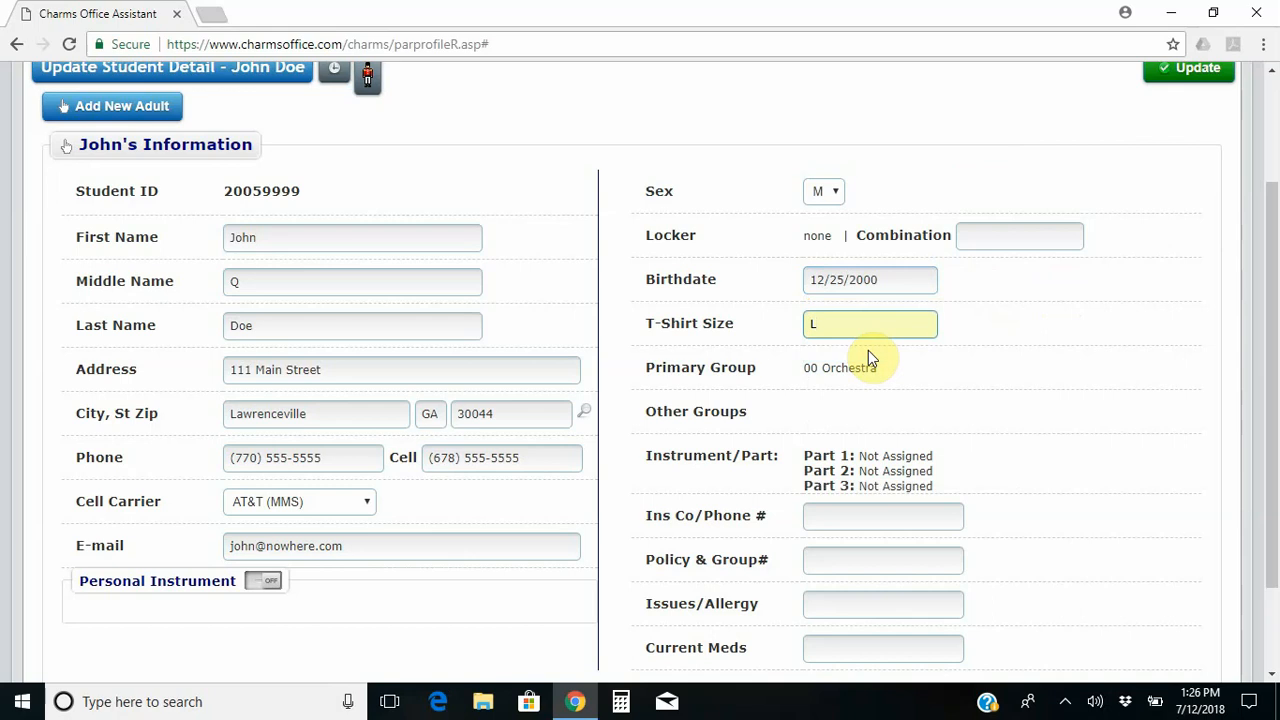
pyautogui.click(1110, 305)
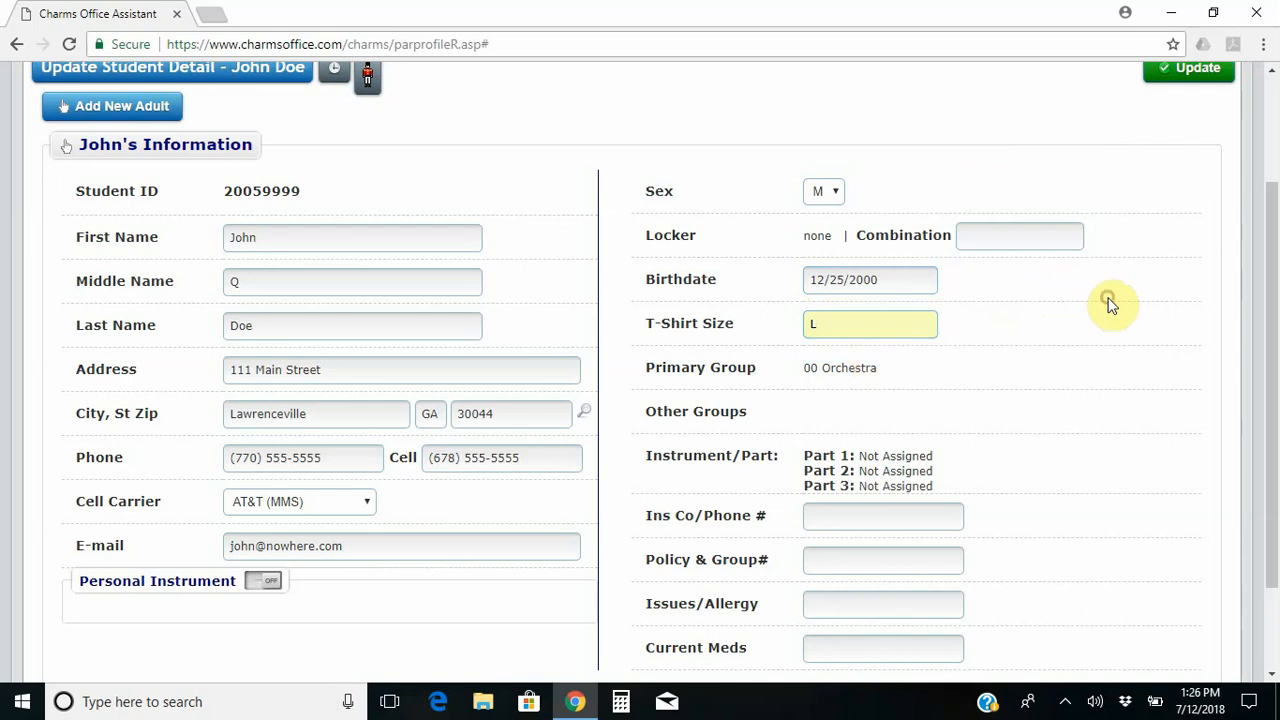
pyautogui.moveTo(1268, 263); pyautogui.dragTo(1270, 313)
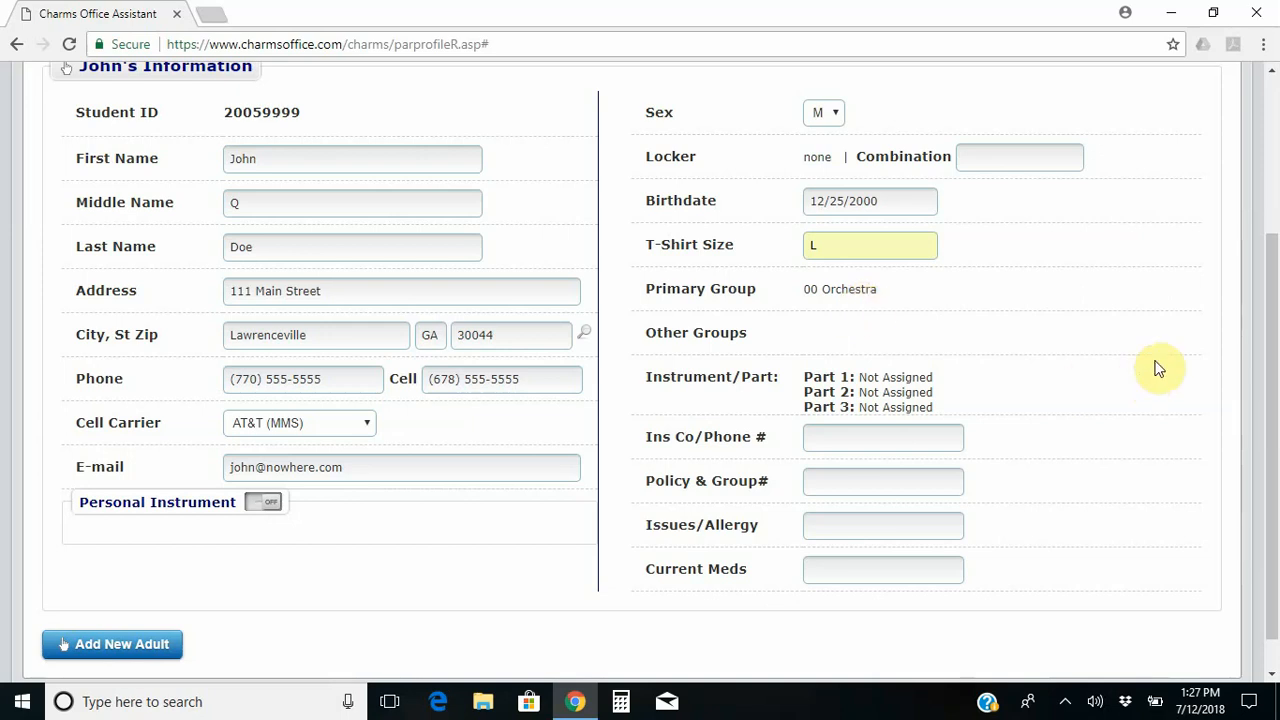
pyautogui.moveTo(1267, 314); pyautogui.dragTo(1272, 357)
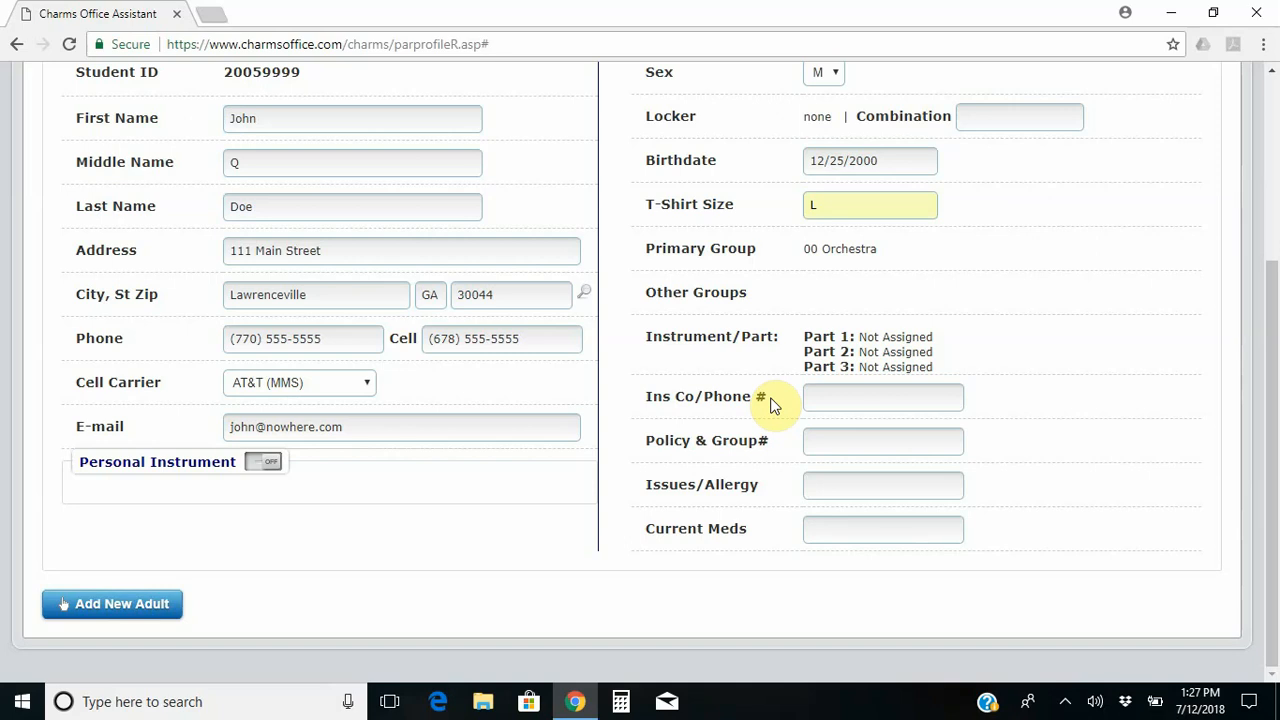
pyautogui.click(860, 394)
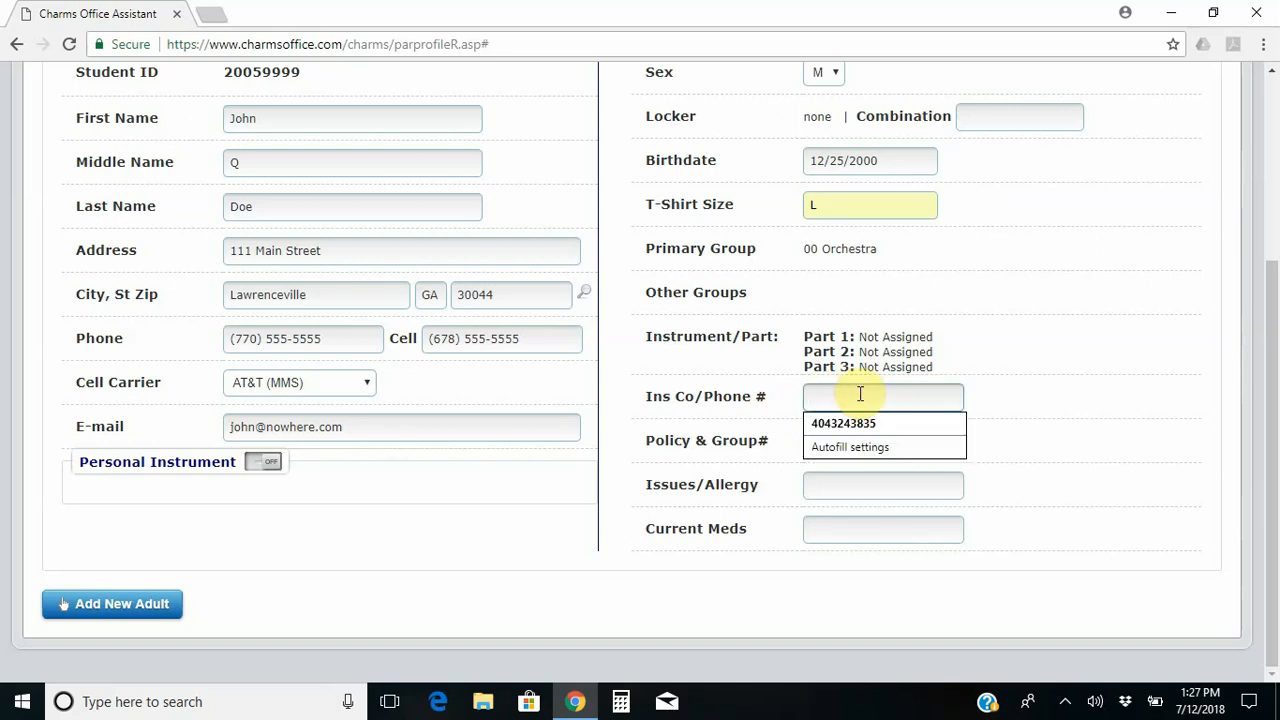
pyautogui.click(1022, 395)
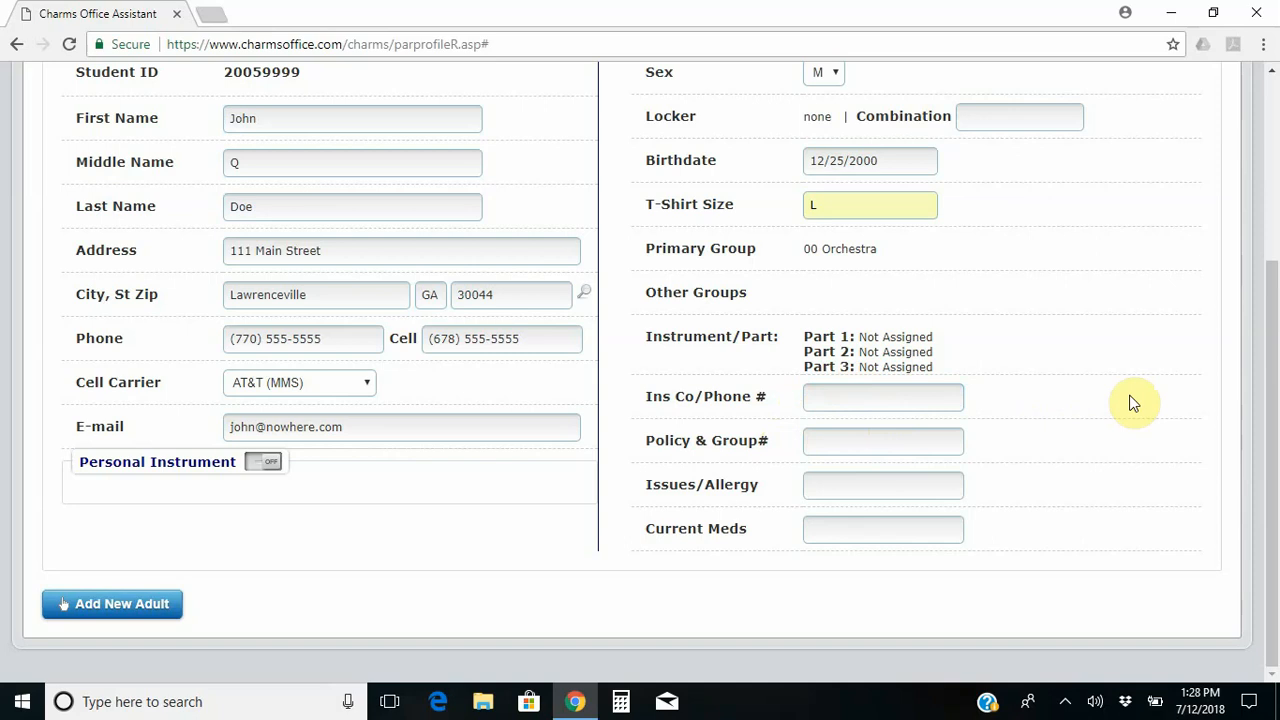
# Enter 'Celiac Disease, nausea,' in the Issues/Allergy field.
pyautogui.click(920, 481)
pyautogui.write('Celiac Disease')
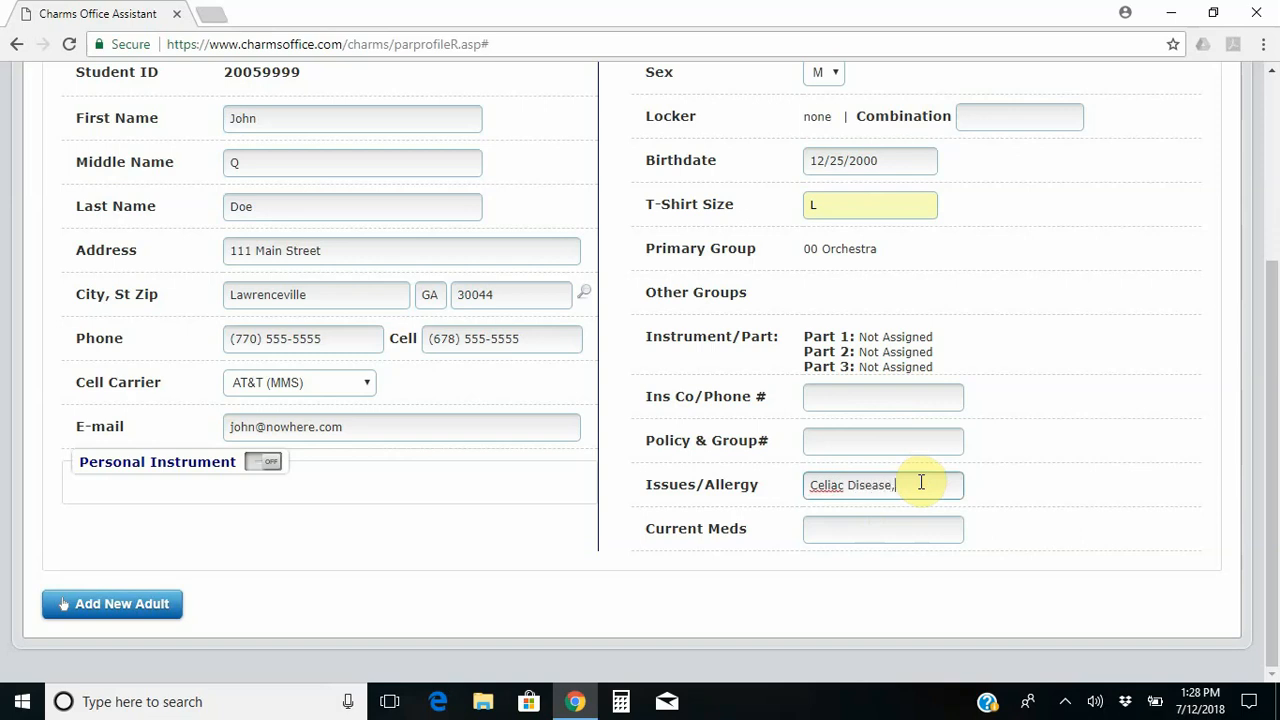
pyautogui.write(', has')
pyautogui.press('BackSpace')
pyautogui.press('BackSpace')
pyautogui.press('BackSpace')
pyautogui.write('has an')
pyautogui.press('BackSpace')
pyautogui.press('BackSpace')
pyautogui.press('BackSpace')
pyautogui.press('BackSpace')
pyautogui.press('BackSpace')
pyautogui.press('BackSpace')
pyautogui.press('BackSpace')
pyautogui.write('nausea, and tr')
pyautogui.press('BackSpace')
pyautogui.press('BackSpace')
pyautogui.press('BackSpace')
pyautogui.press('BackSpace')
pyautogui.press('BackSpace')
pyautogui.press('BackSpace')
# Enter 'inhaler' as the current medication.
pyautogui.click(913, 536)
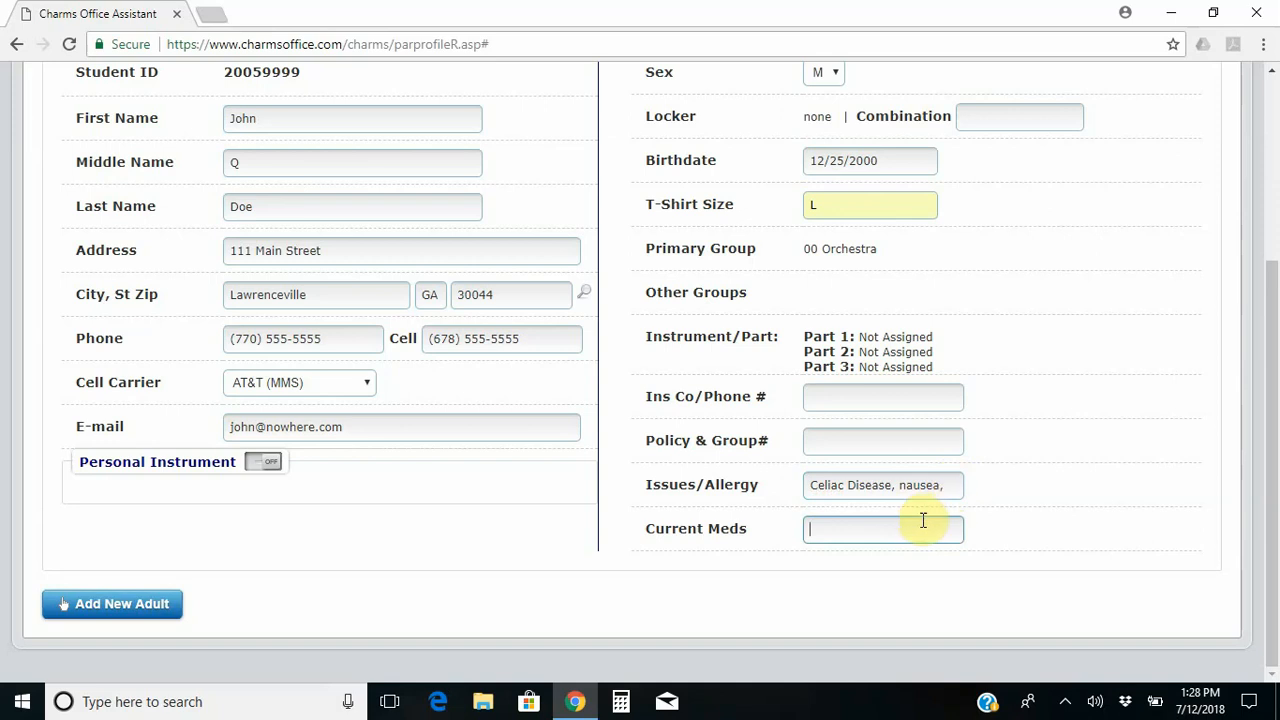
pyautogui.click(948, 485)
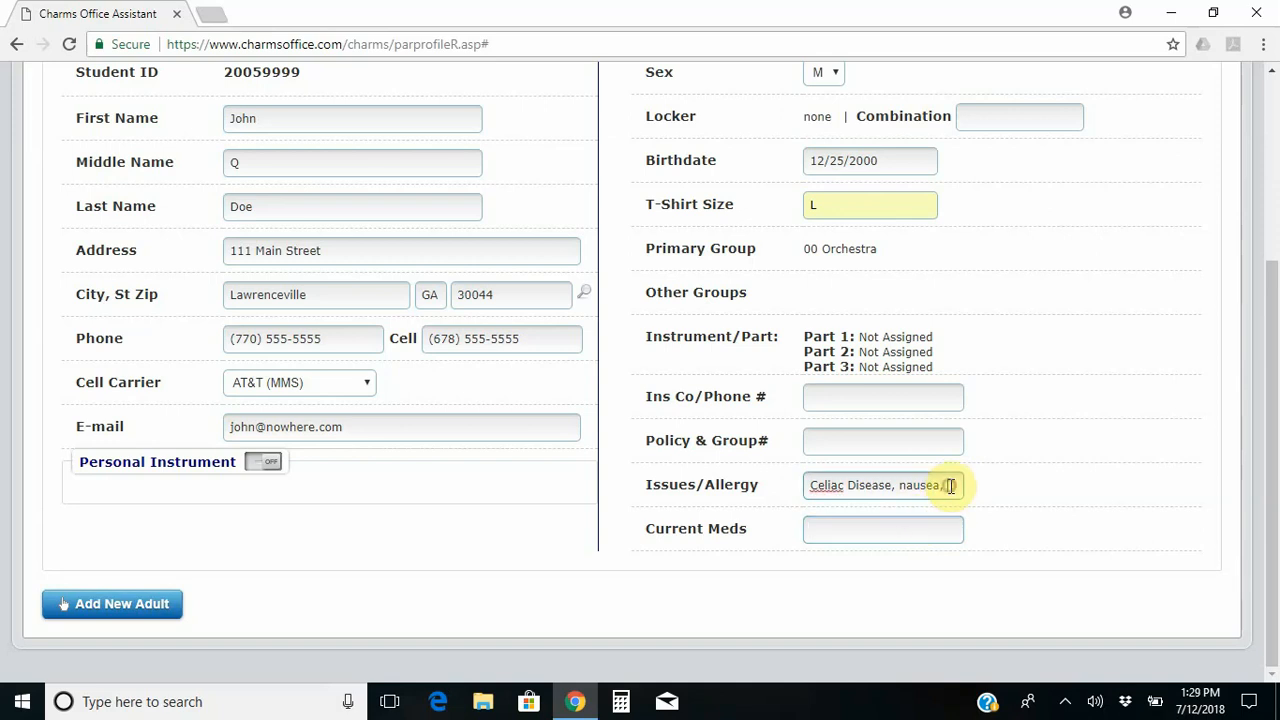
pyautogui.click(921, 532)
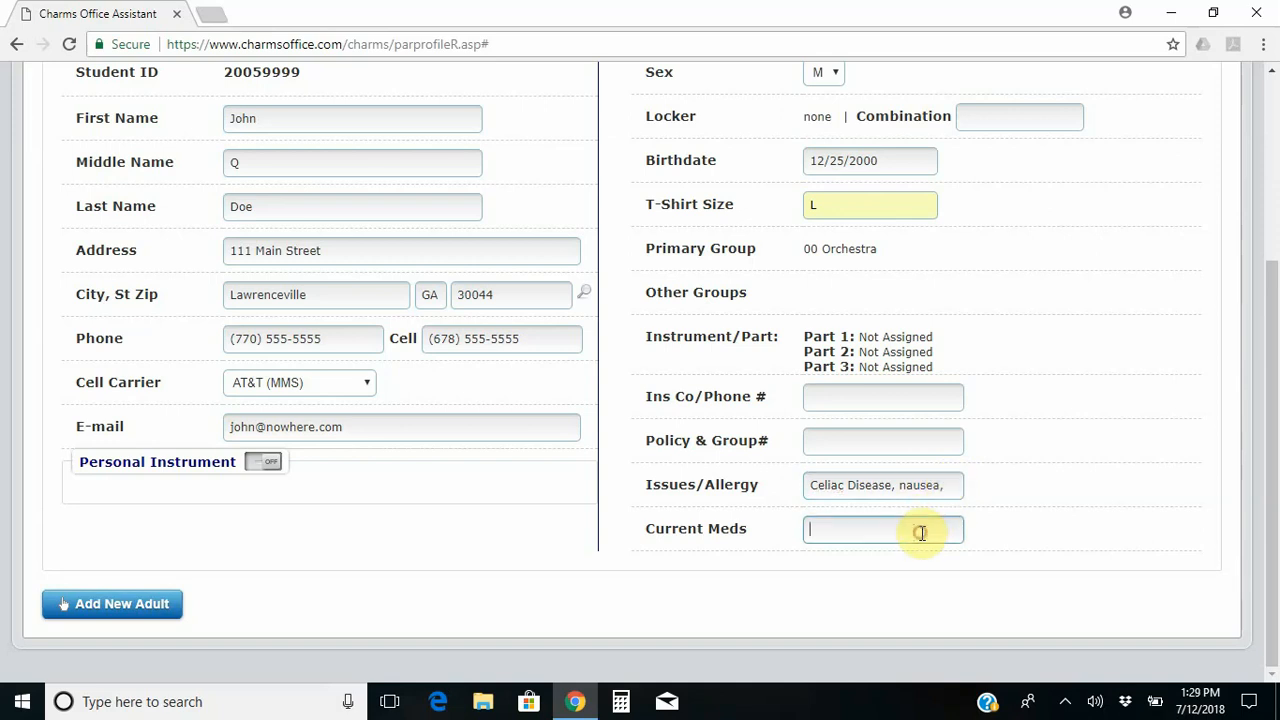
pyautogui.write('inhaler,')
# Save the edited student record with the green Update button at the top.
pyautogui.click(1052, 432)
pyautogui.moveTo(1274, 453); pyautogui.dragTo(1272, 262)
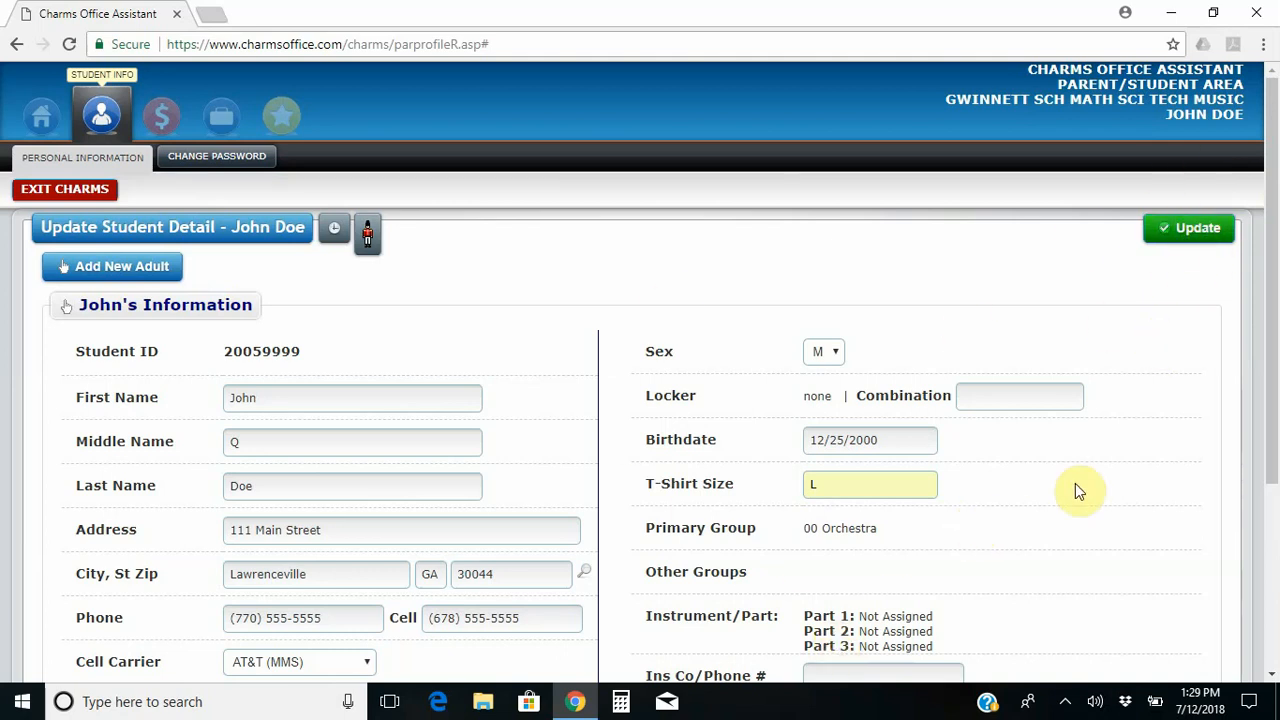
pyautogui.click(1180, 237)
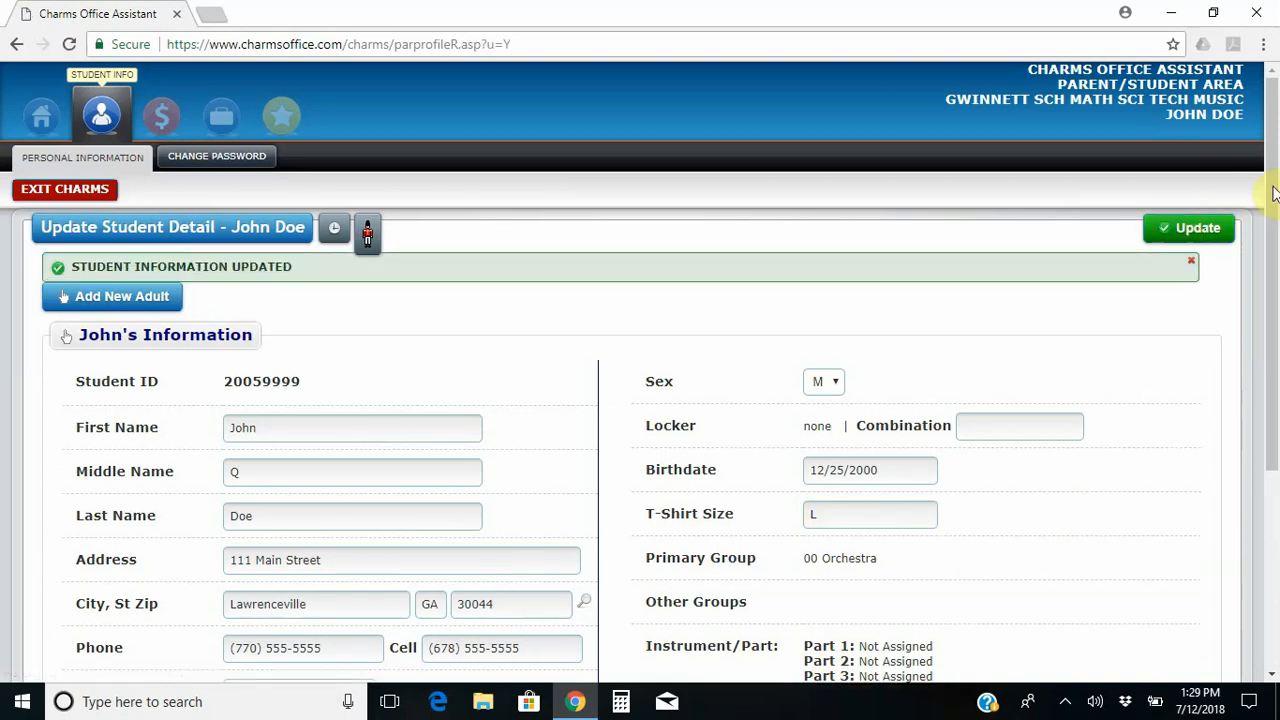
pyautogui.moveTo(1269, 217); pyautogui.dragTo(1266, 286)
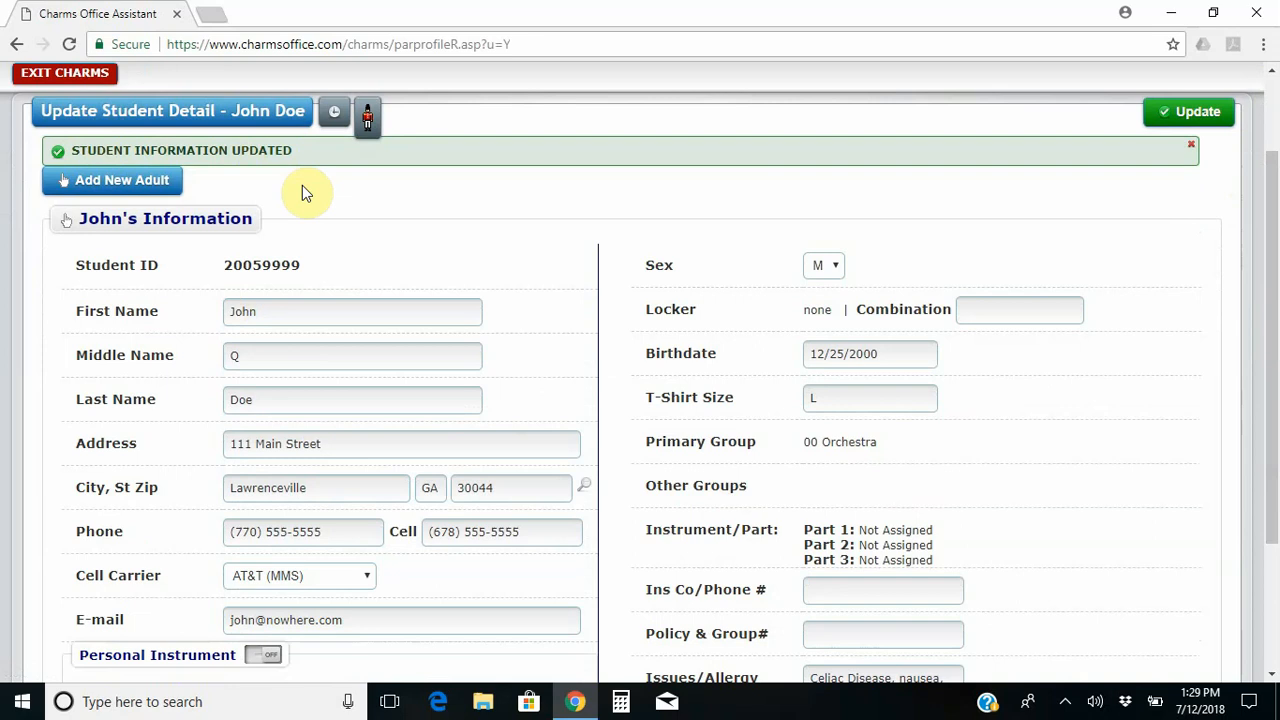
# Open a blank Add New Adult form for the student.
pyautogui.click(130, 196)
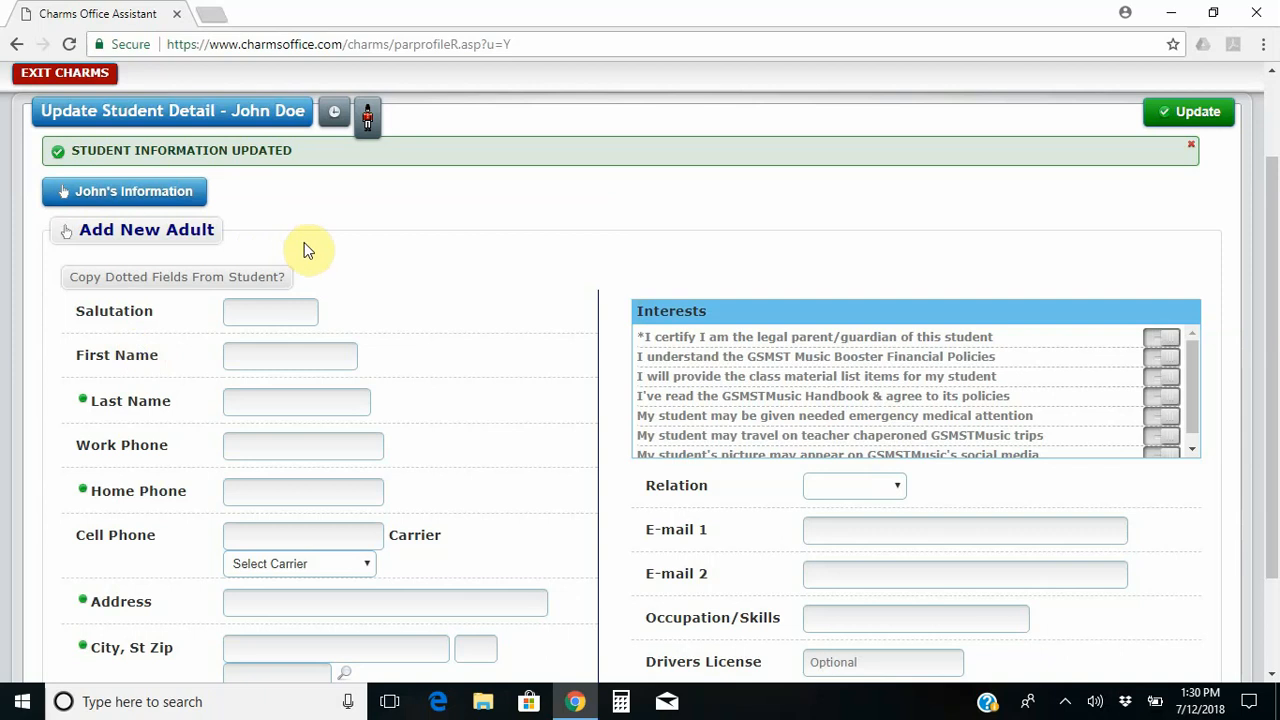
# Copy the dotted fields from the student, then enter salutation Mr and the adult's first name.
pyautogui.click(155, 283)
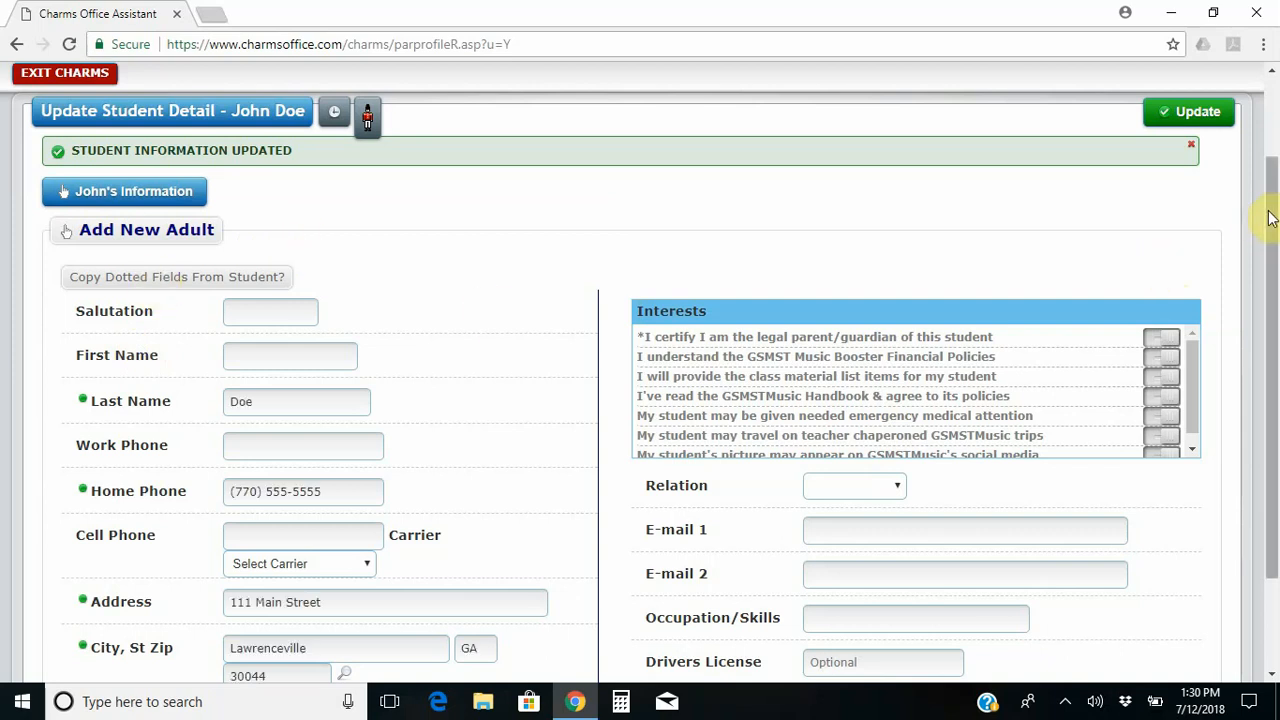
pyautogui.moveTo(1270, 218); pyautogui.dragTo(1267, 287)
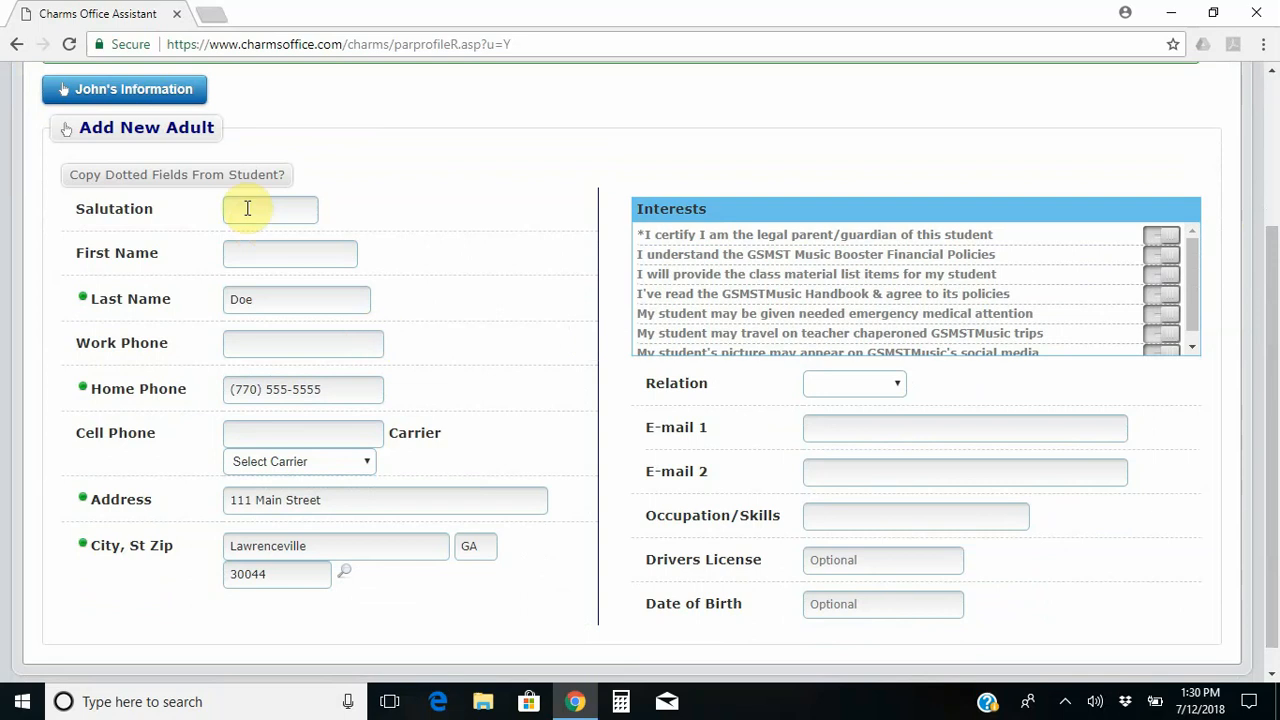
pyautogui.click(284, 205)
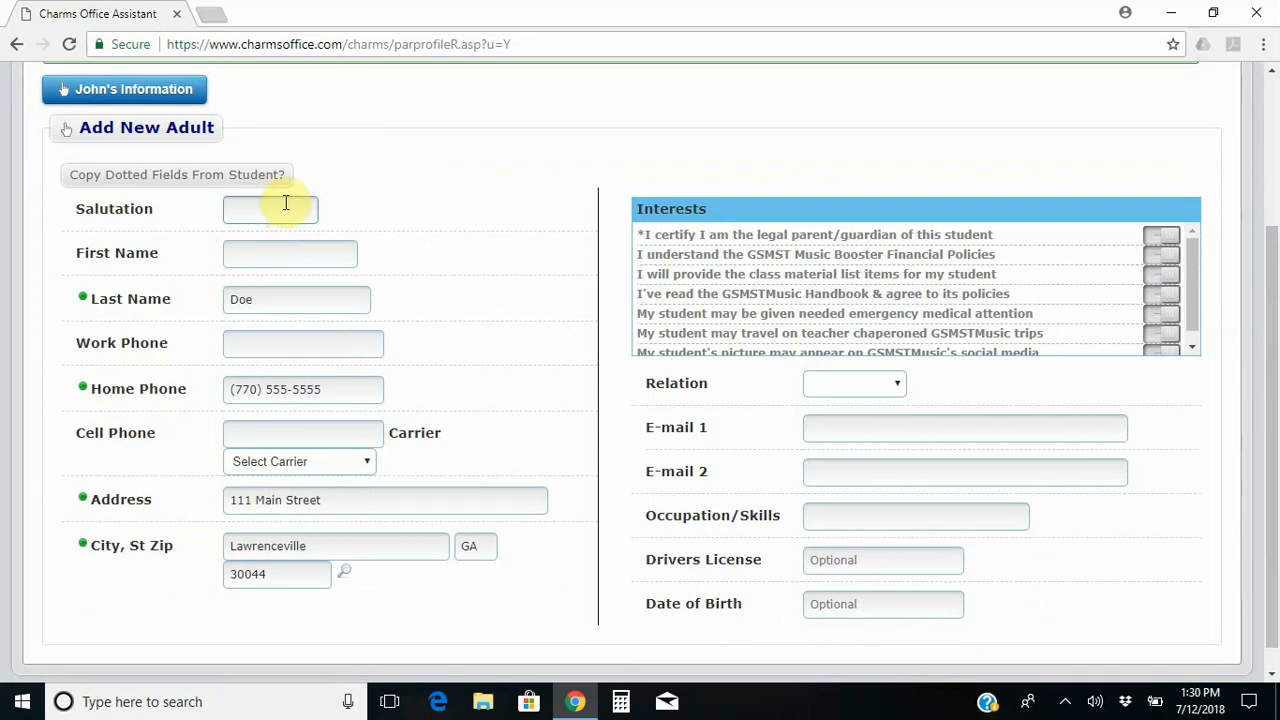
pyautogui.write('Mr')
pyautogui.press('Tab')
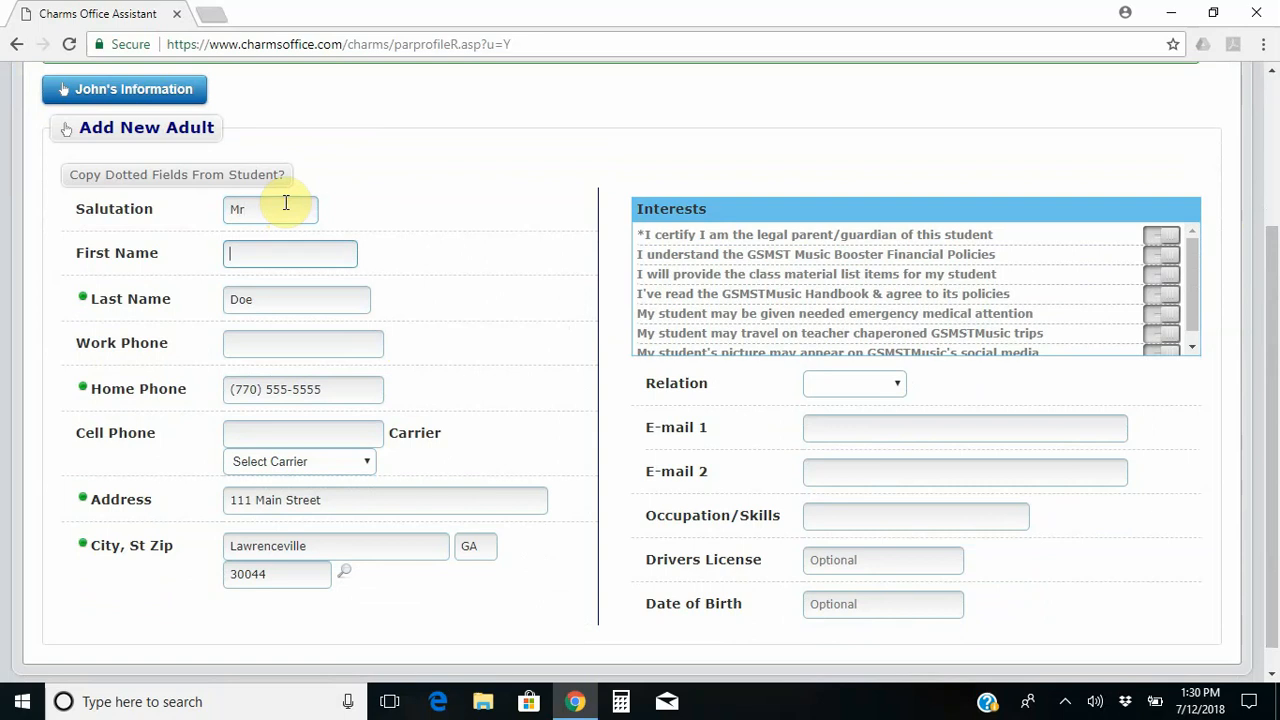
pyautogui.write('Bob')
pyautogui.press('Tab')
pyautogui.press('Tab')
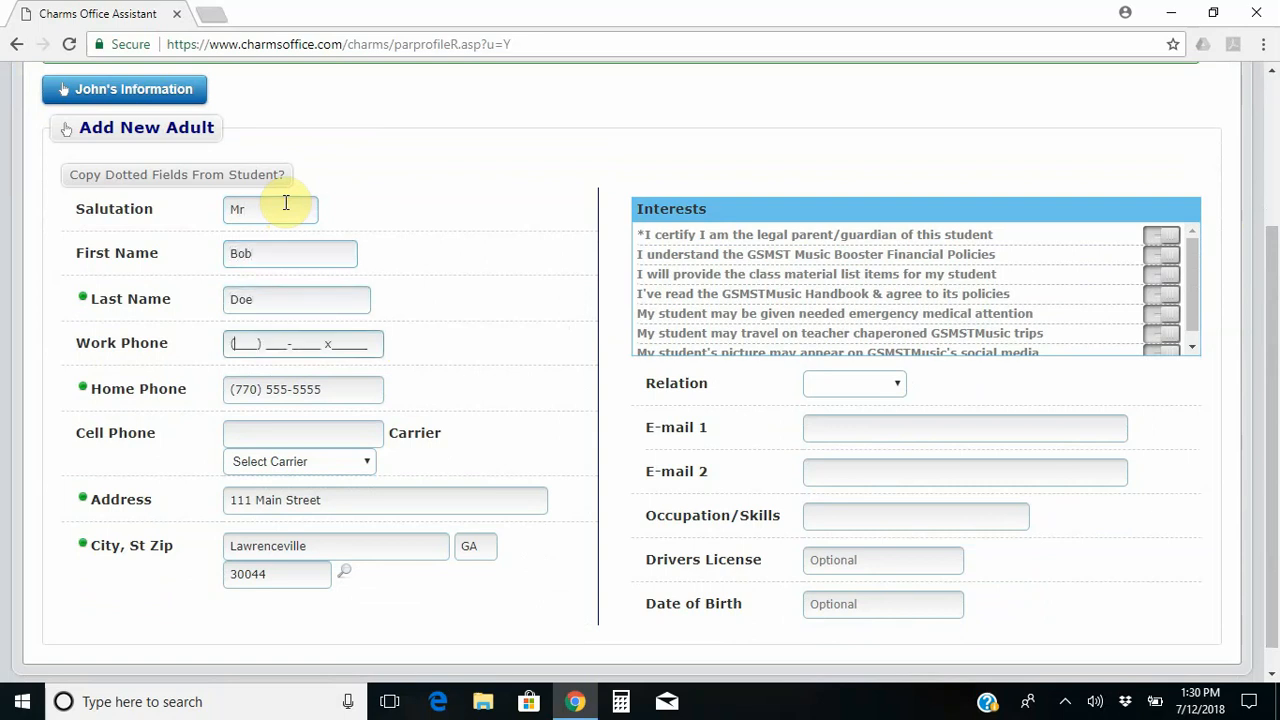
# Fill in the adult's work phone and cell phone numbers, fixing a typo.
pyautogui.write('6')
pyautogui.press('BackSpace')
pyautogui.write('678) 999-9999')
pyautogui.click(328, 437)
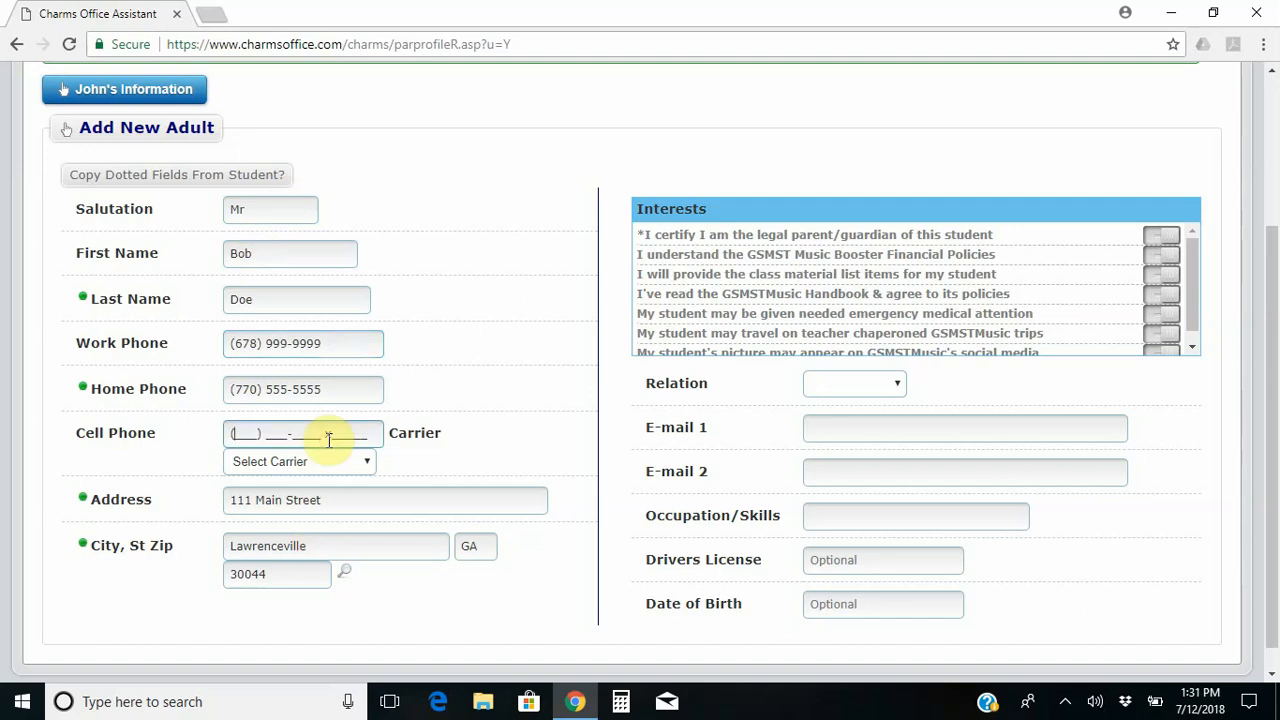
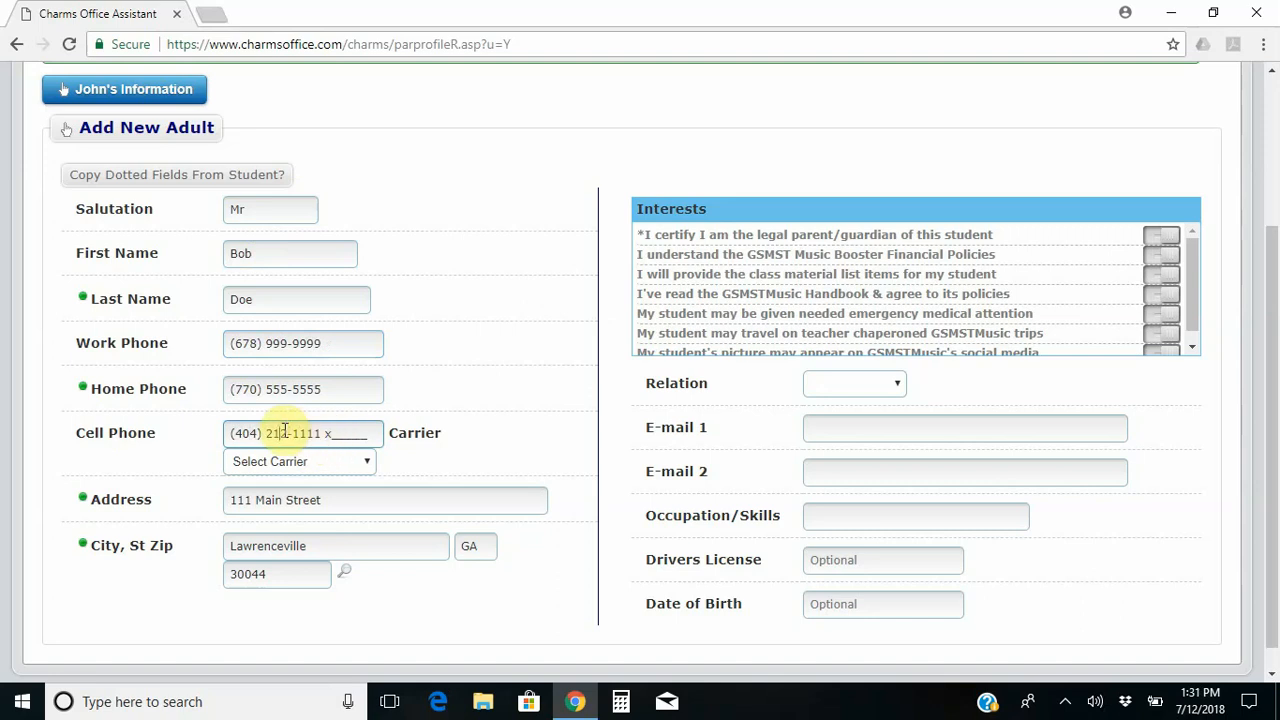
pyautogui.click(285, 433)
pyautogui.press('BackSpace')
pyautogui.write('22')
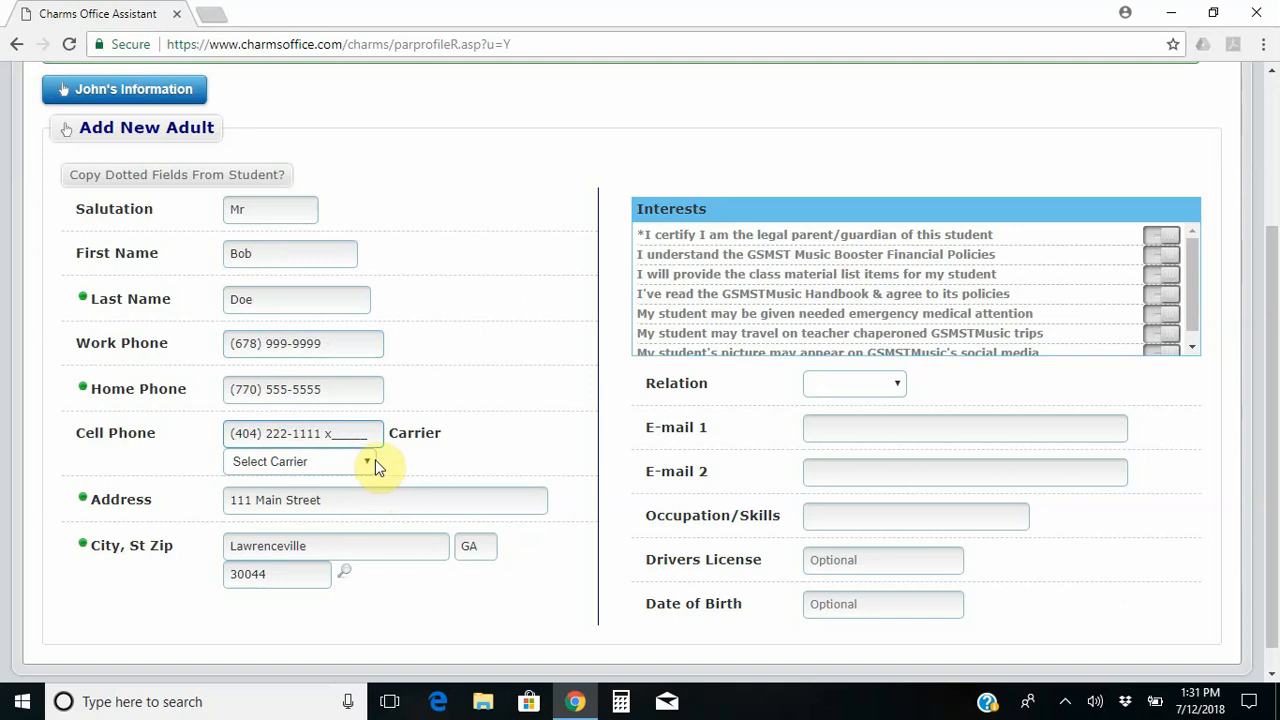
# Set the cell carrier to AT&T (MMS) and switch on the guardian certification and financial policies toggles.
pyautogui.click(369, 462)
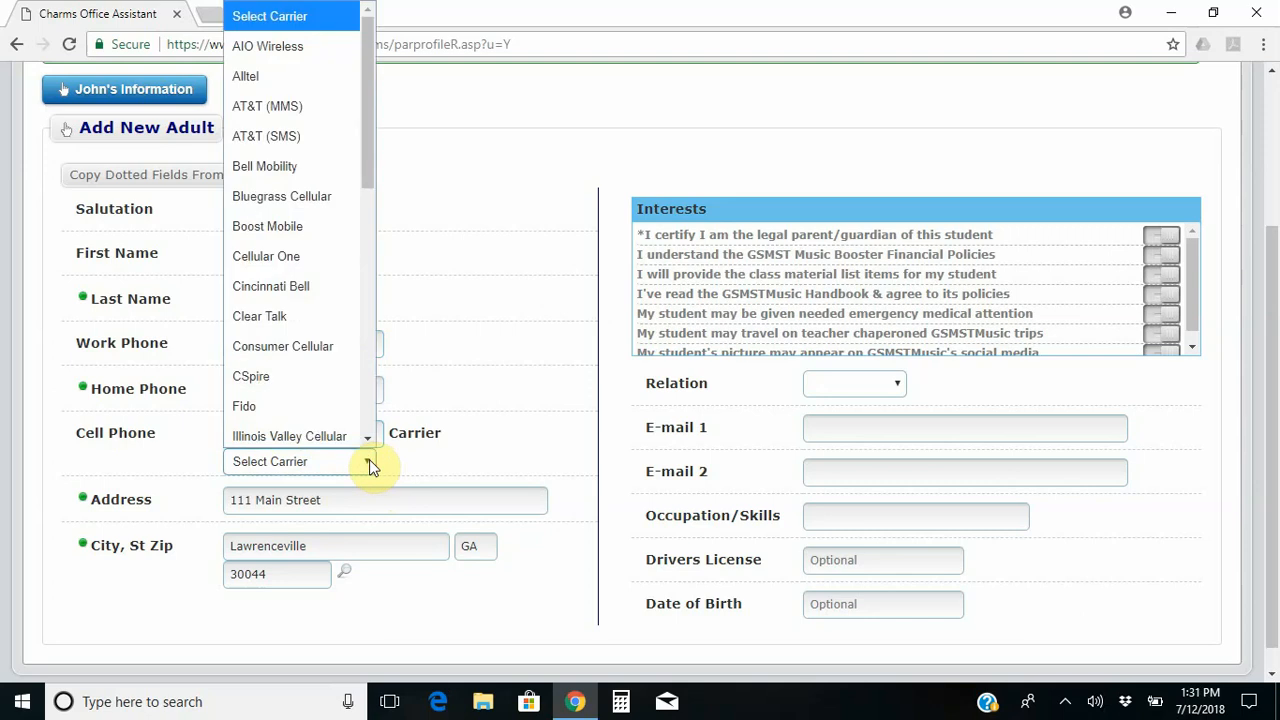
pyautogui.click(323, 114)
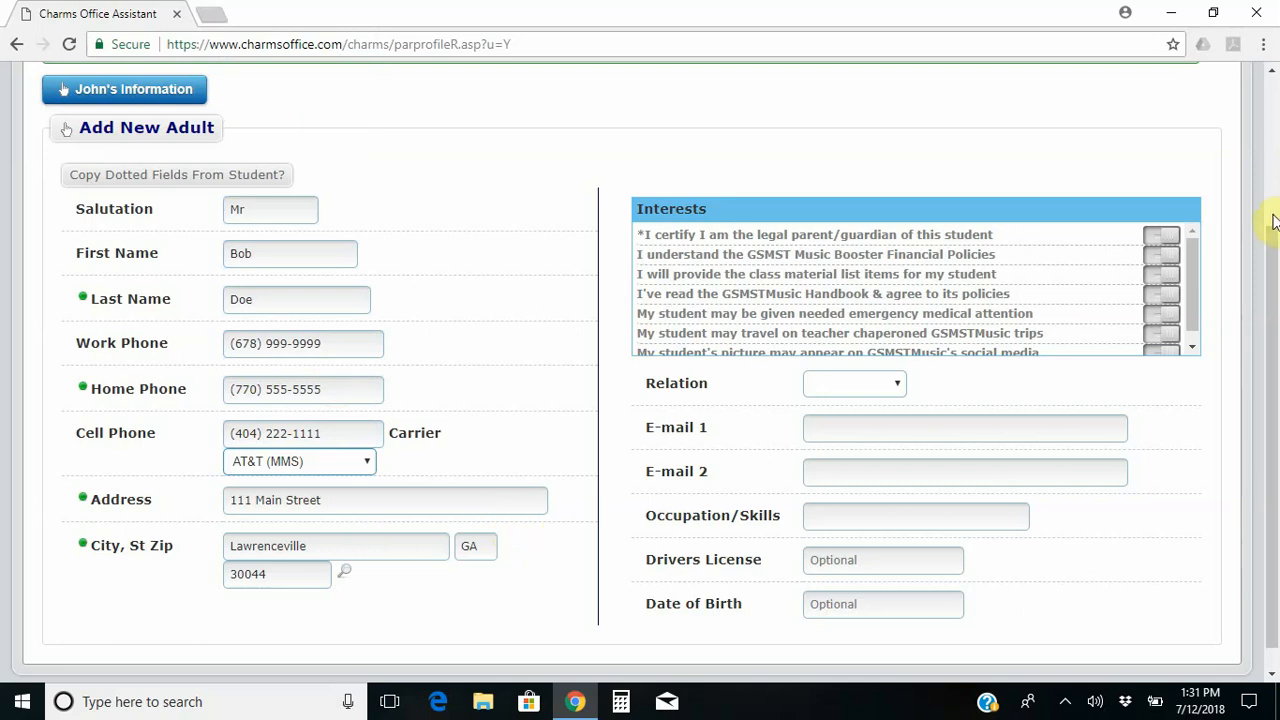
pyautogui.scroll(1, 1272, 260)
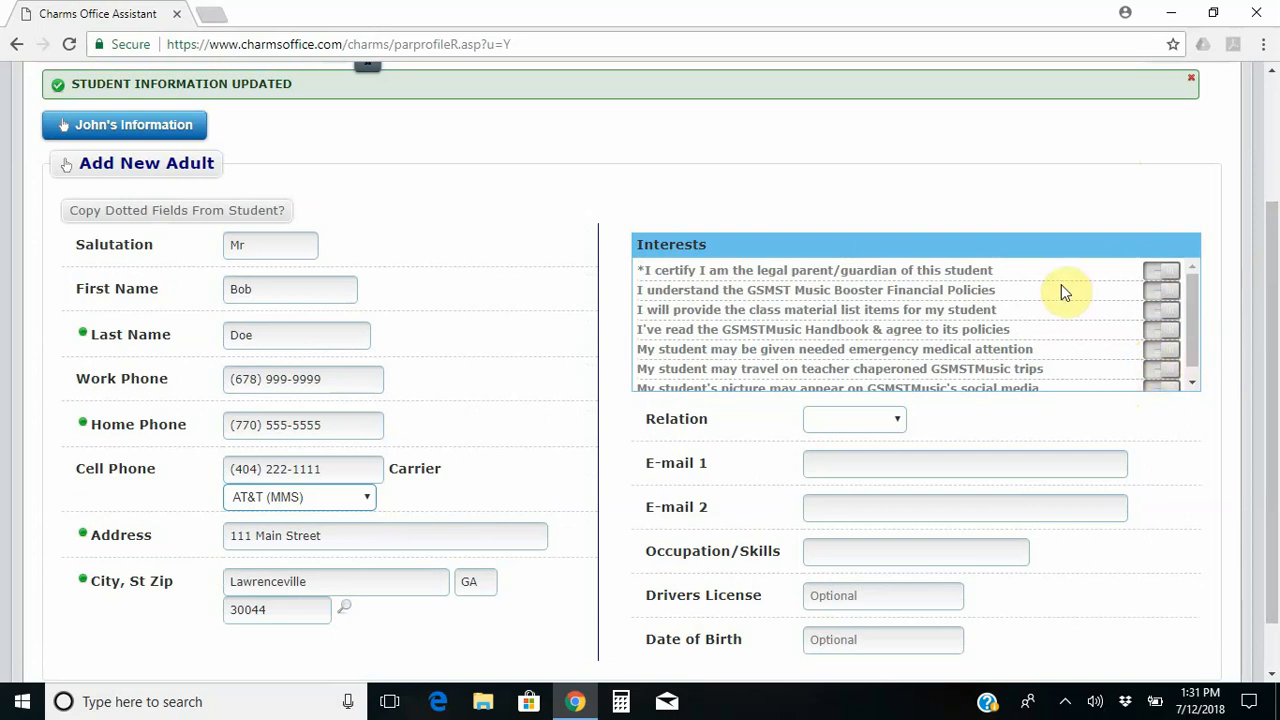
pyautogui.click(1158, 276)
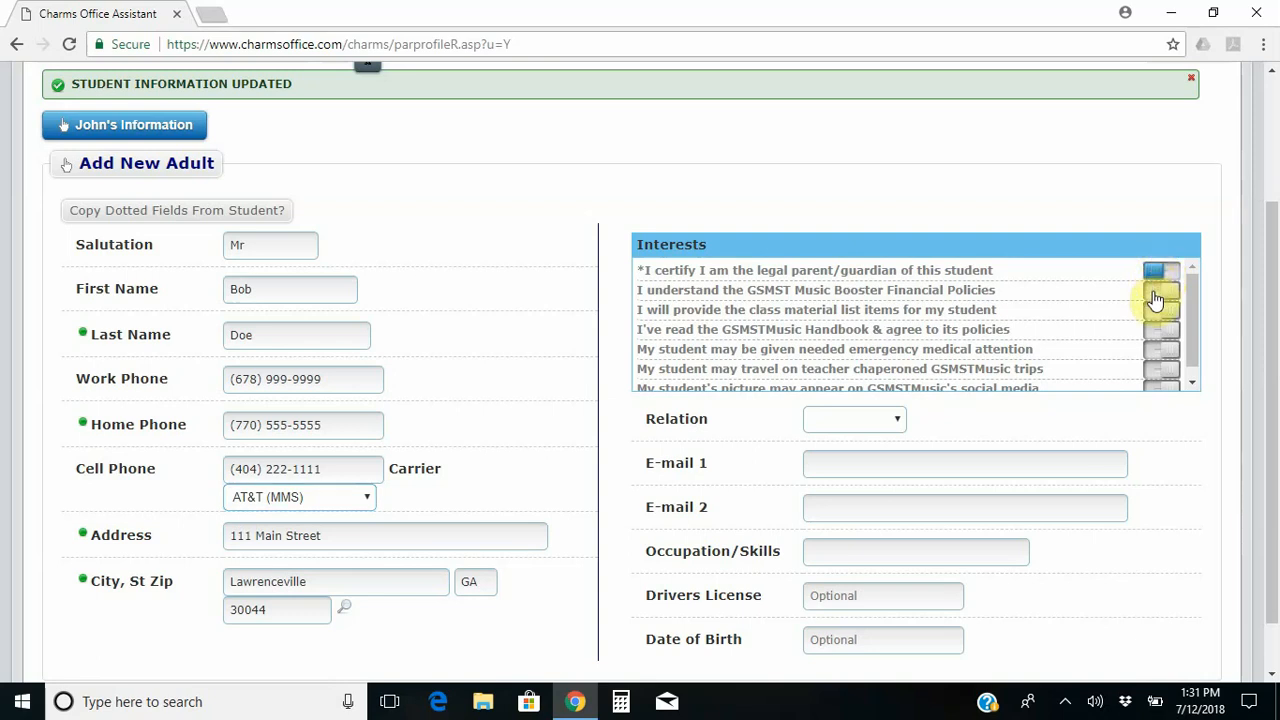
pyautogui.click(1156, 298)
pyautogui.click(212, 16)
pyautogui.write('w')
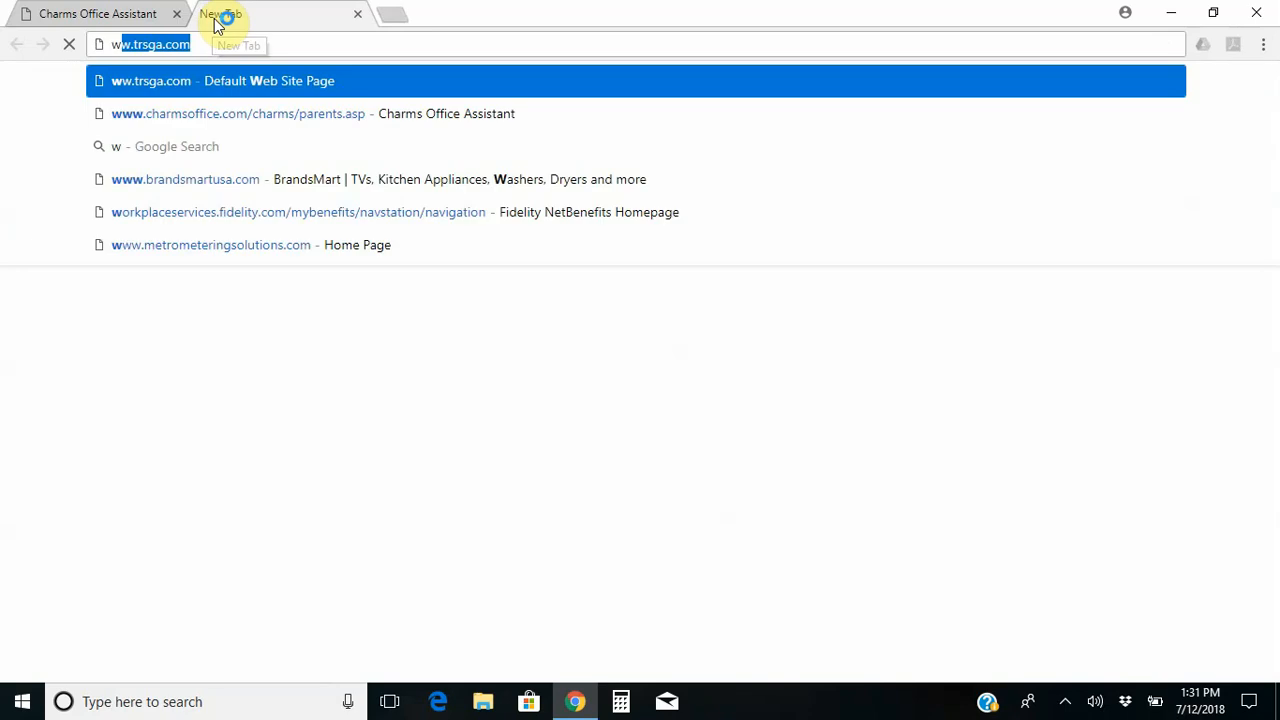
pyautogui.write('ww.gs')
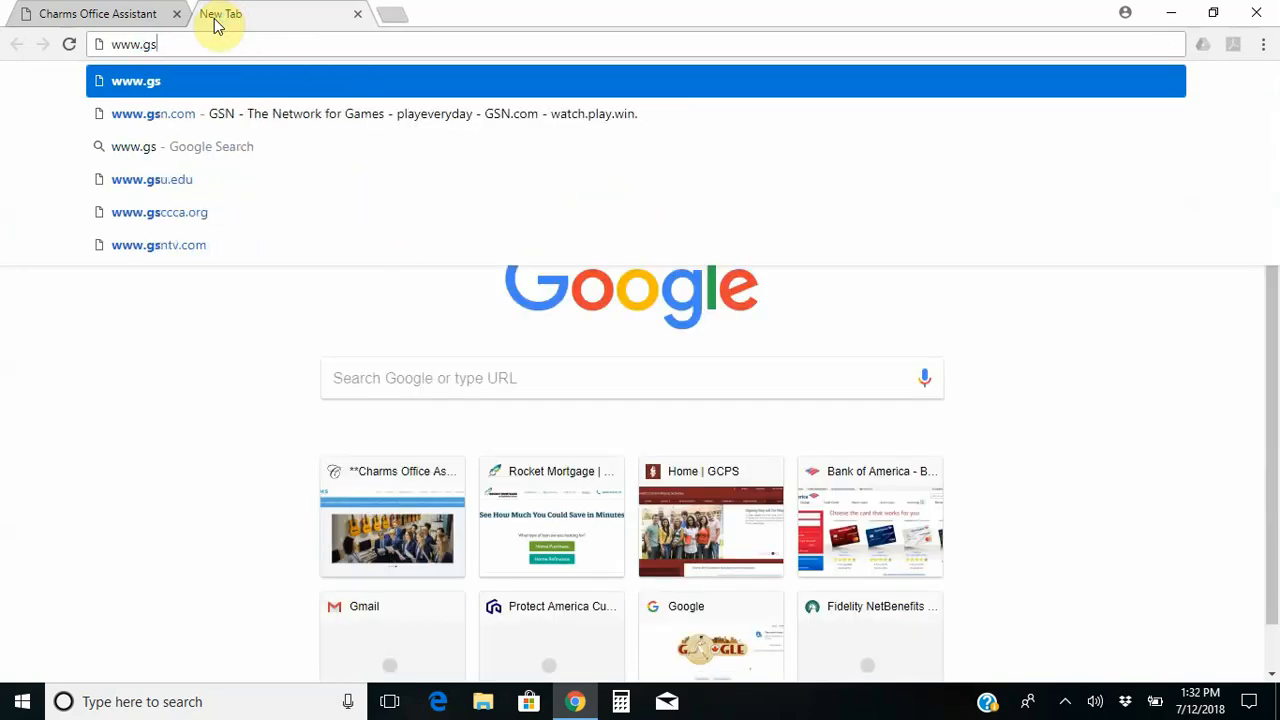
pyautogui.write('mstmusic.com')
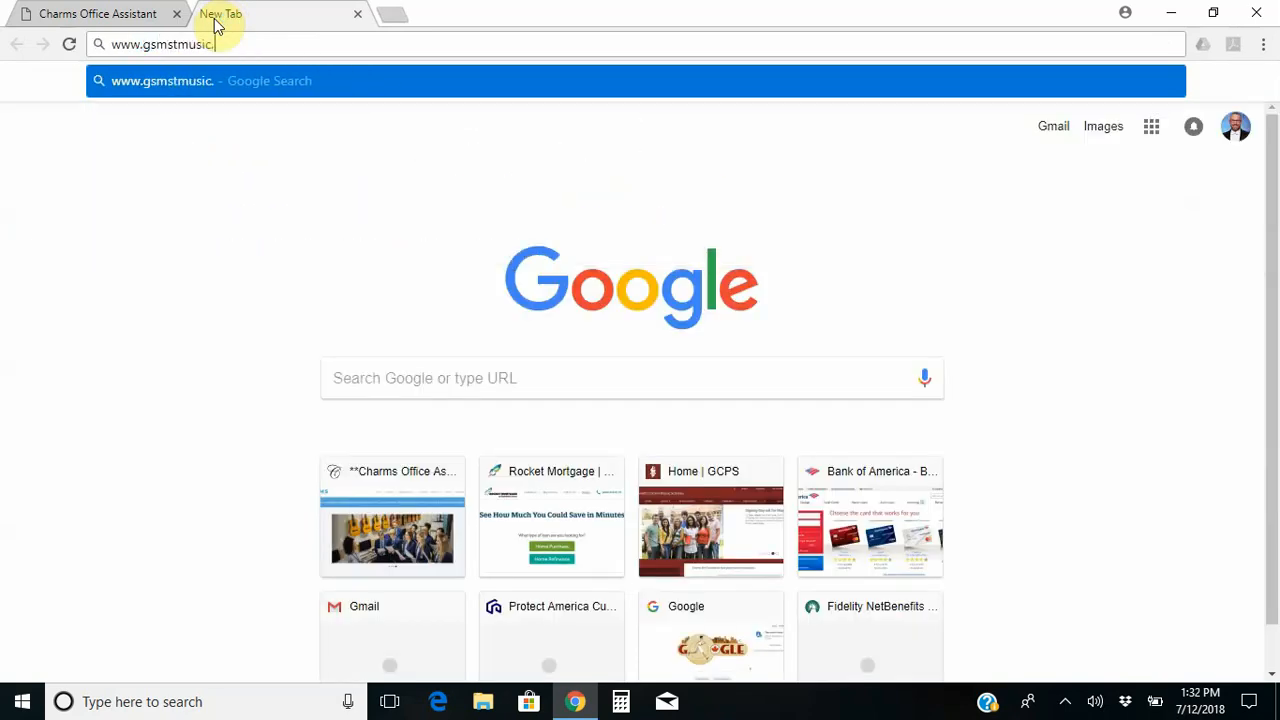
pyautogui.press('Return')
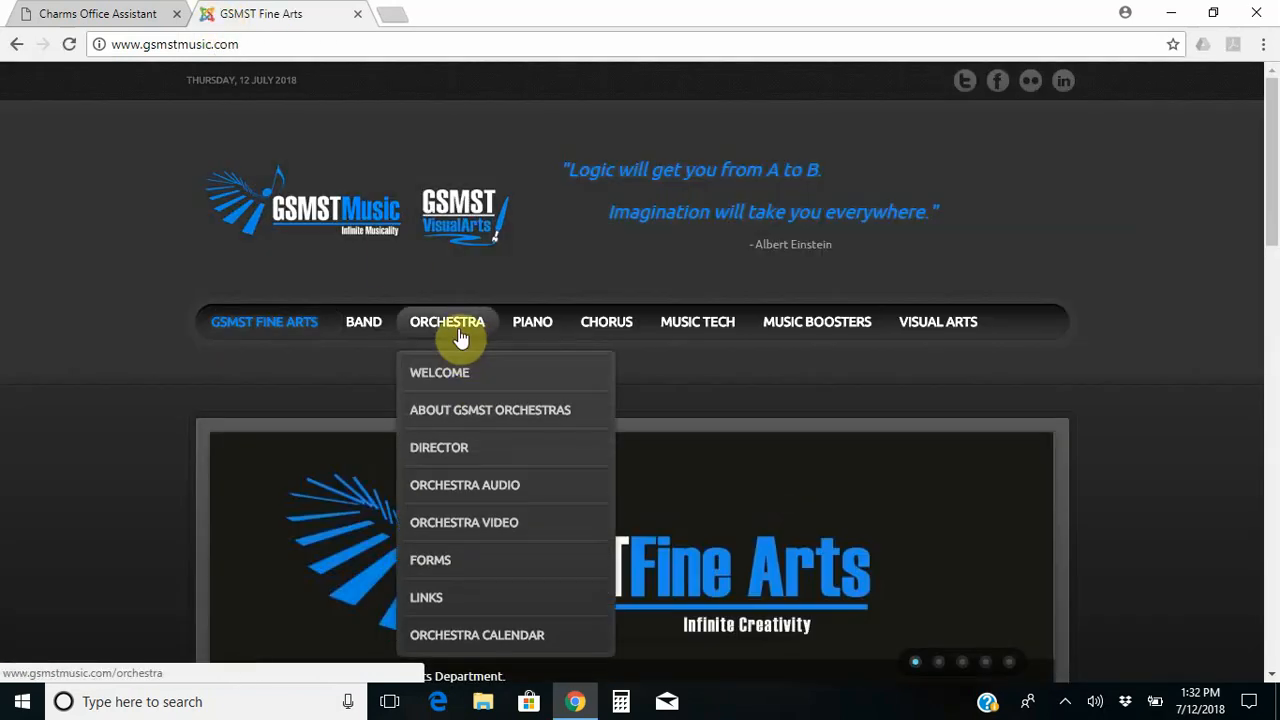
pyautogui.click(460, 338)
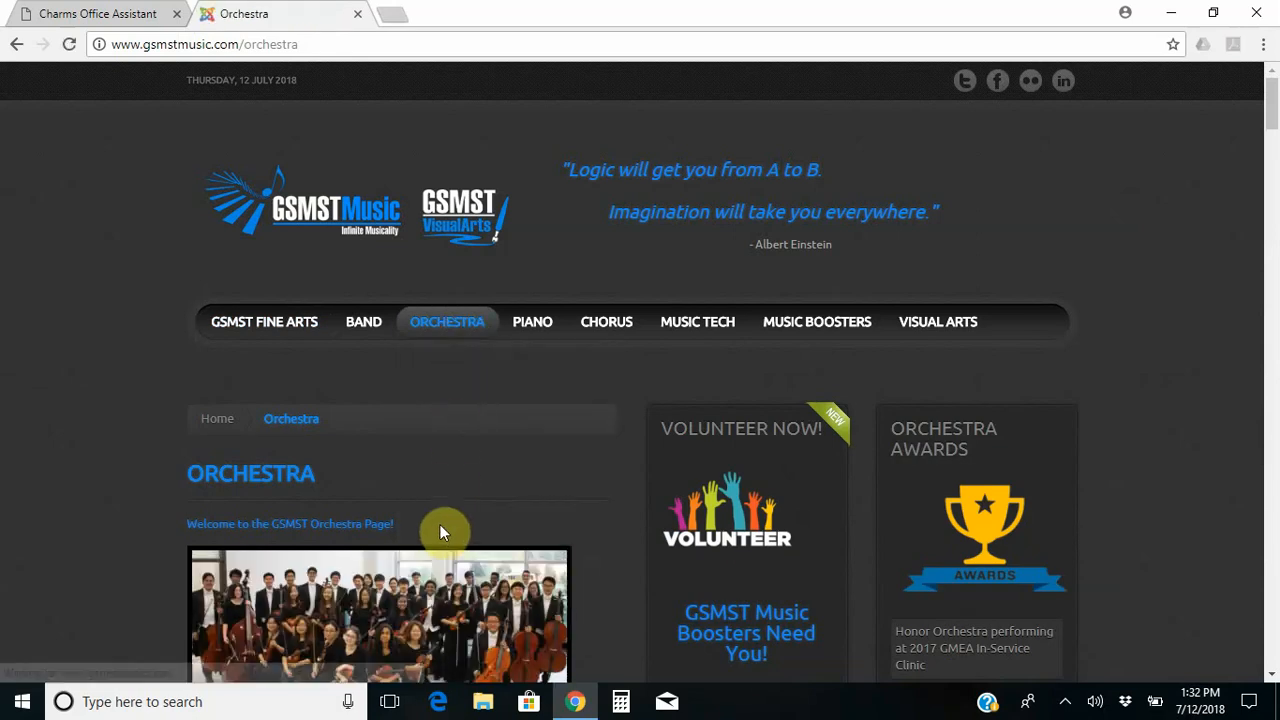
pyautogui.moveTo(484, 368)
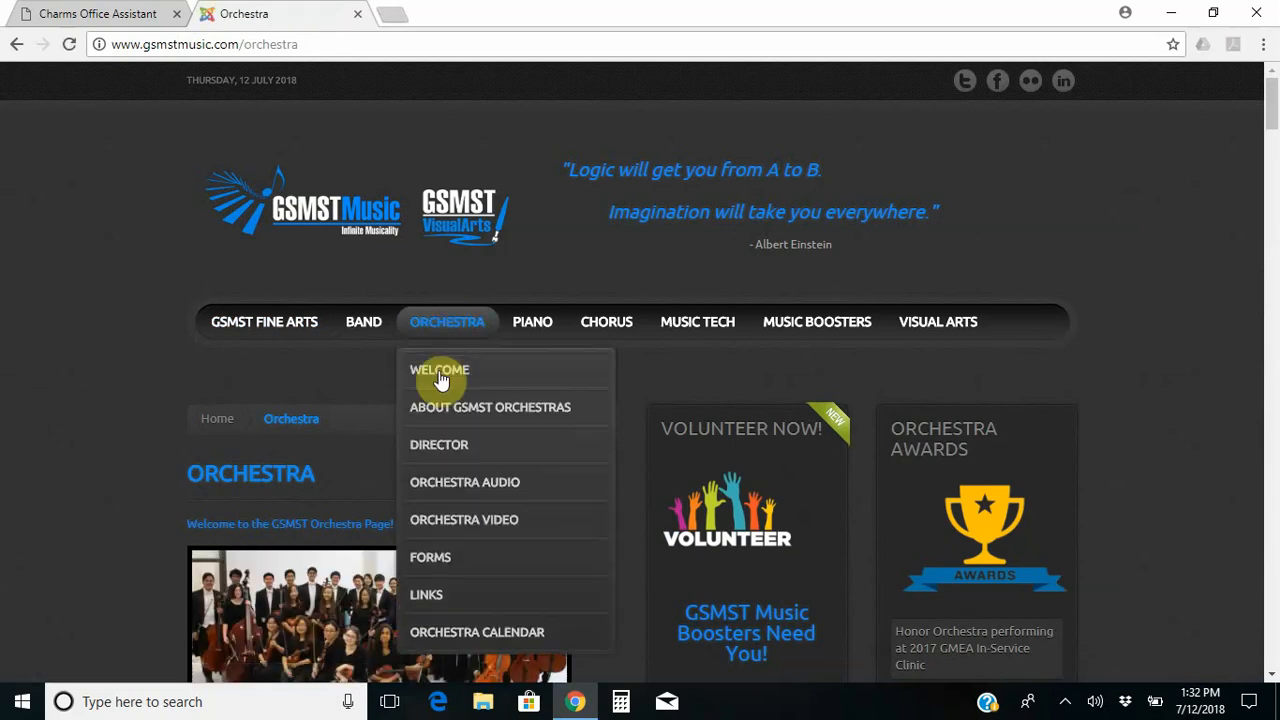
pyautogui.click(440, 566)
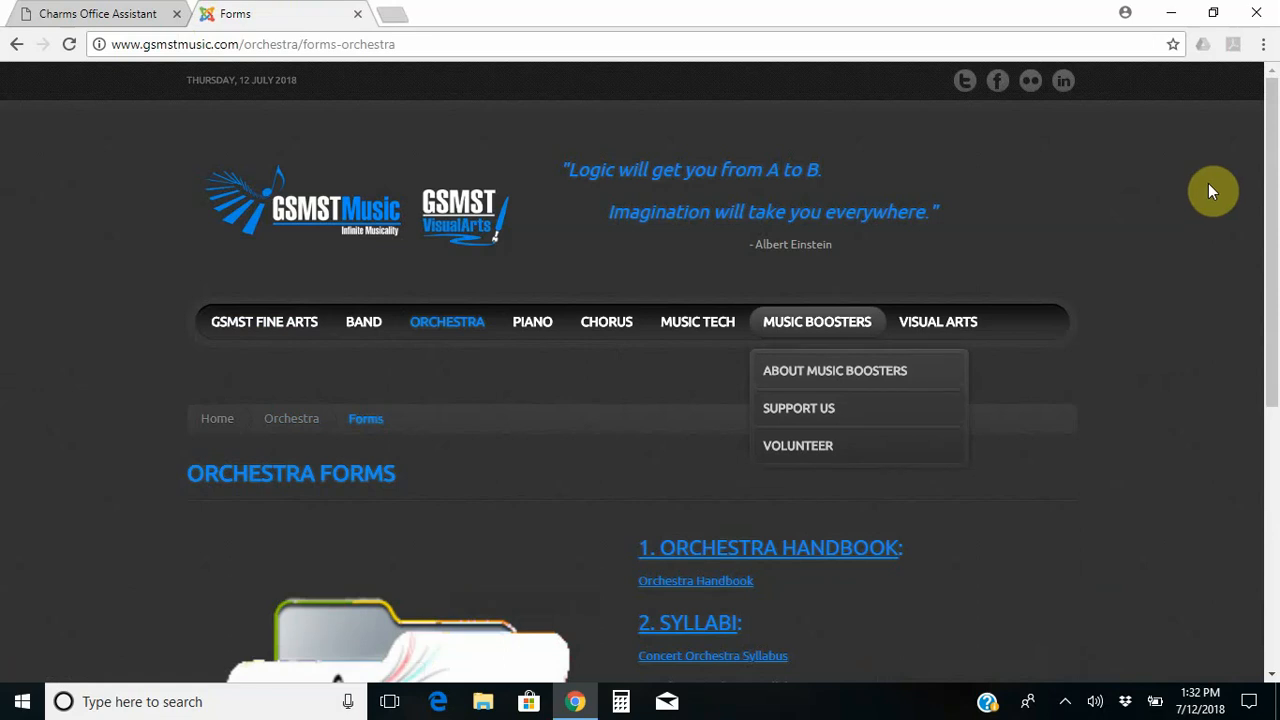
pyautogui.moveTo(1271, 171); pyautogui.dragTo(1275, 405)
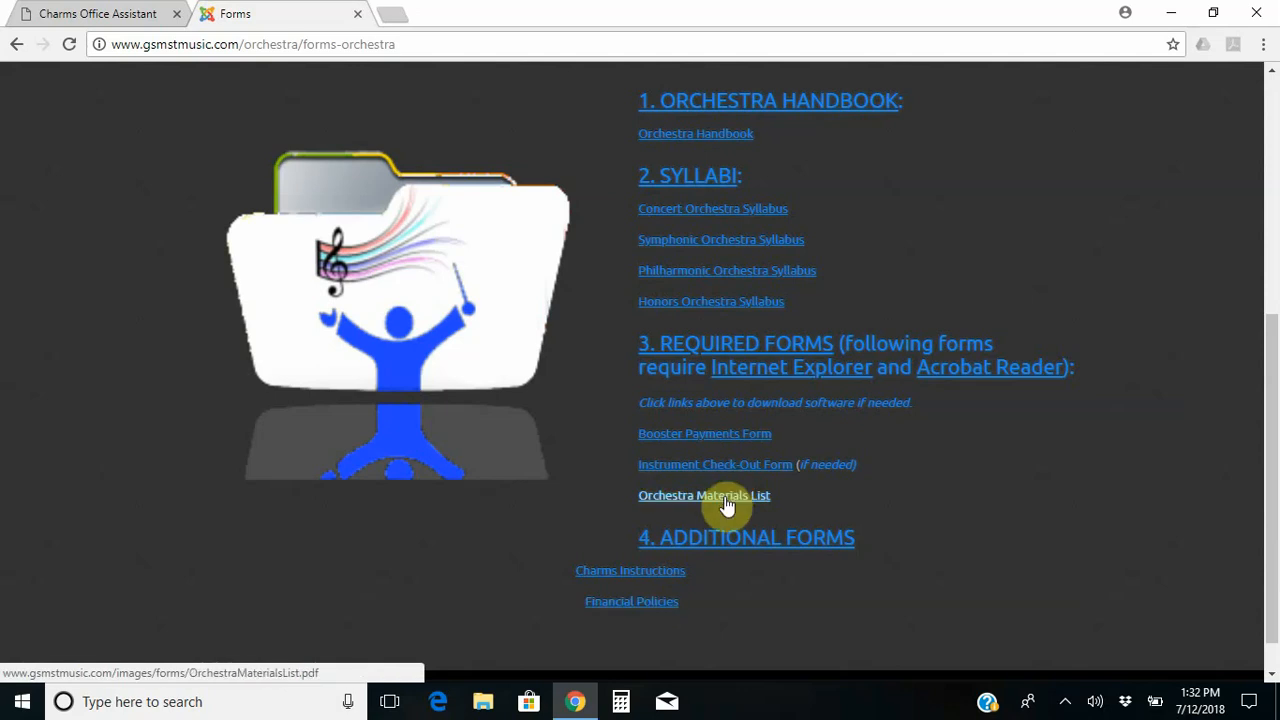
pyautogui.click(100, 17)
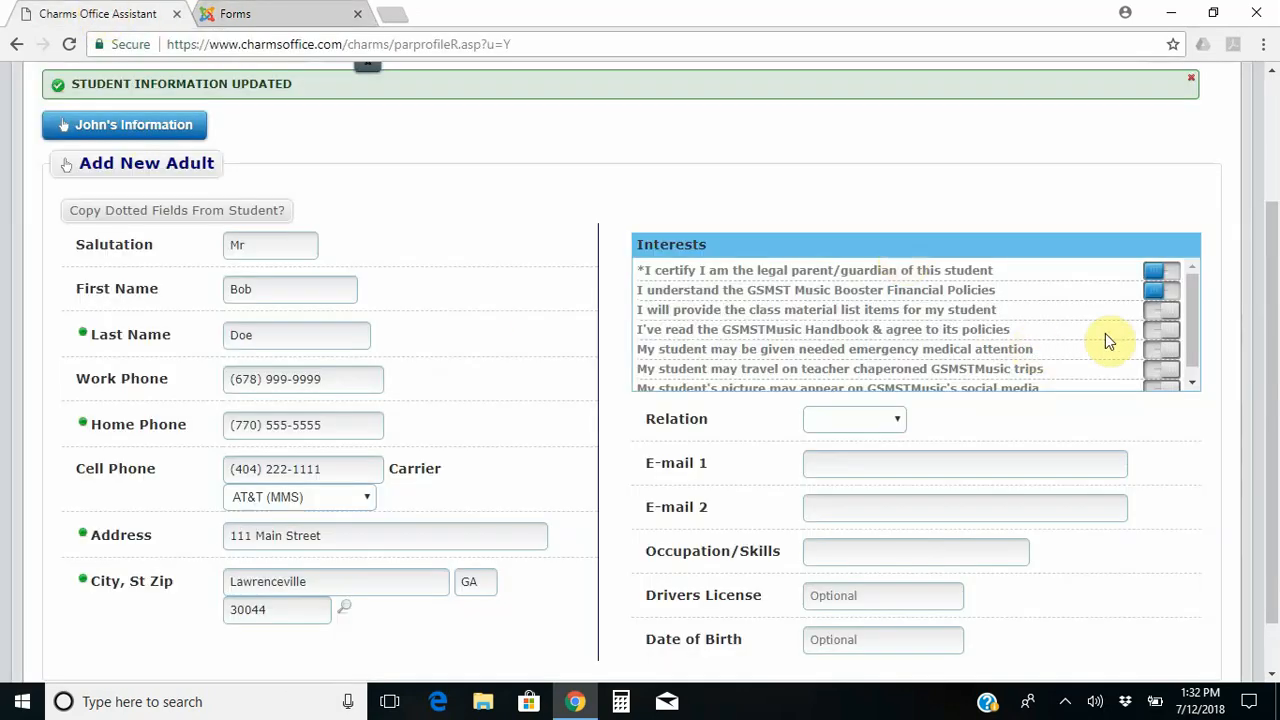
# Switch on class material, Handbook, emergency medical, chaperoned trips and social media picture interests.
pyautogui.click(1157, 313)
pyautogui.click(1155, 338)
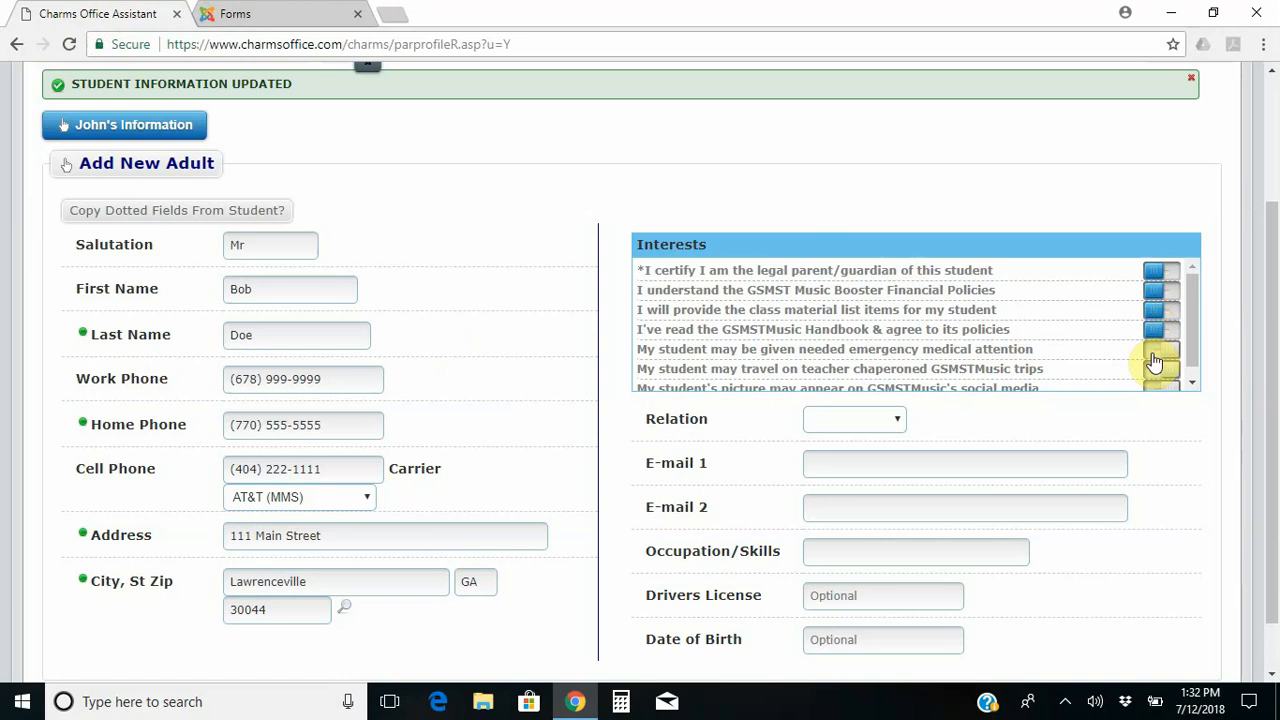
pyautogui.click(1153, 353)
pyautogui.click(1155, 374)
pyautogui.moveTo(1189, 351); pyautogui.dragTo(1191, 394)
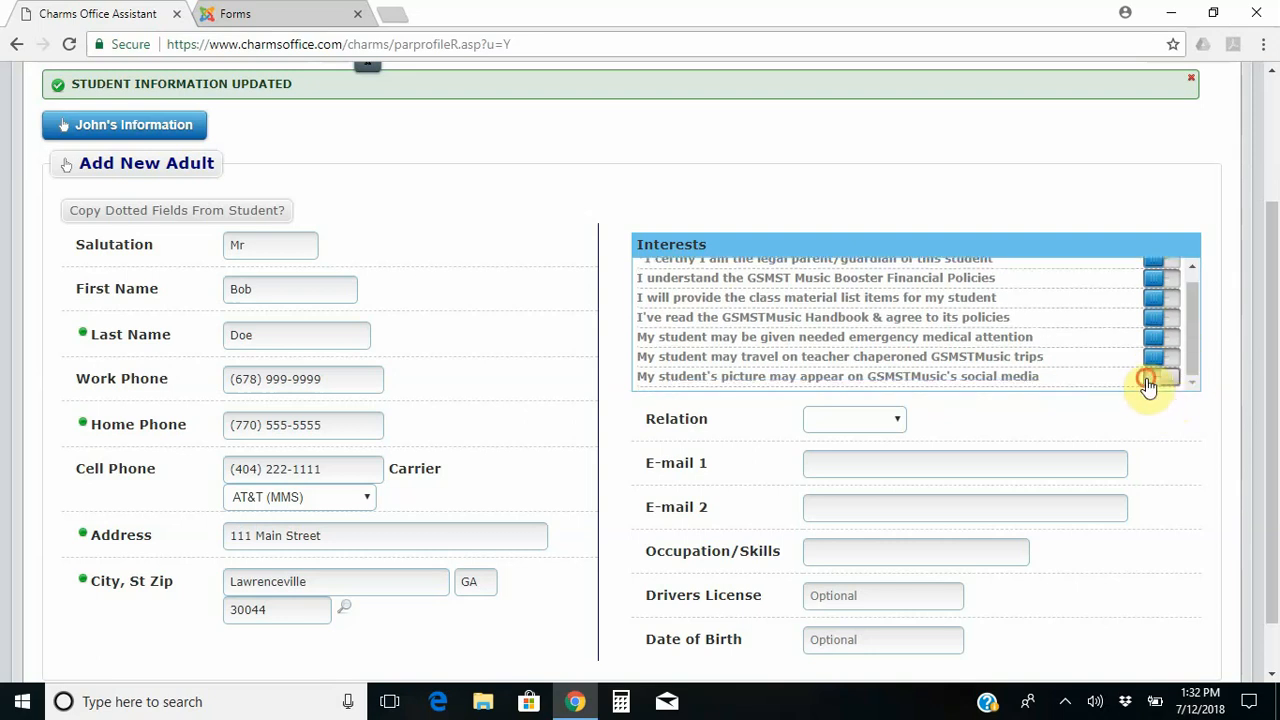
pyautogui.click(1149, 385)
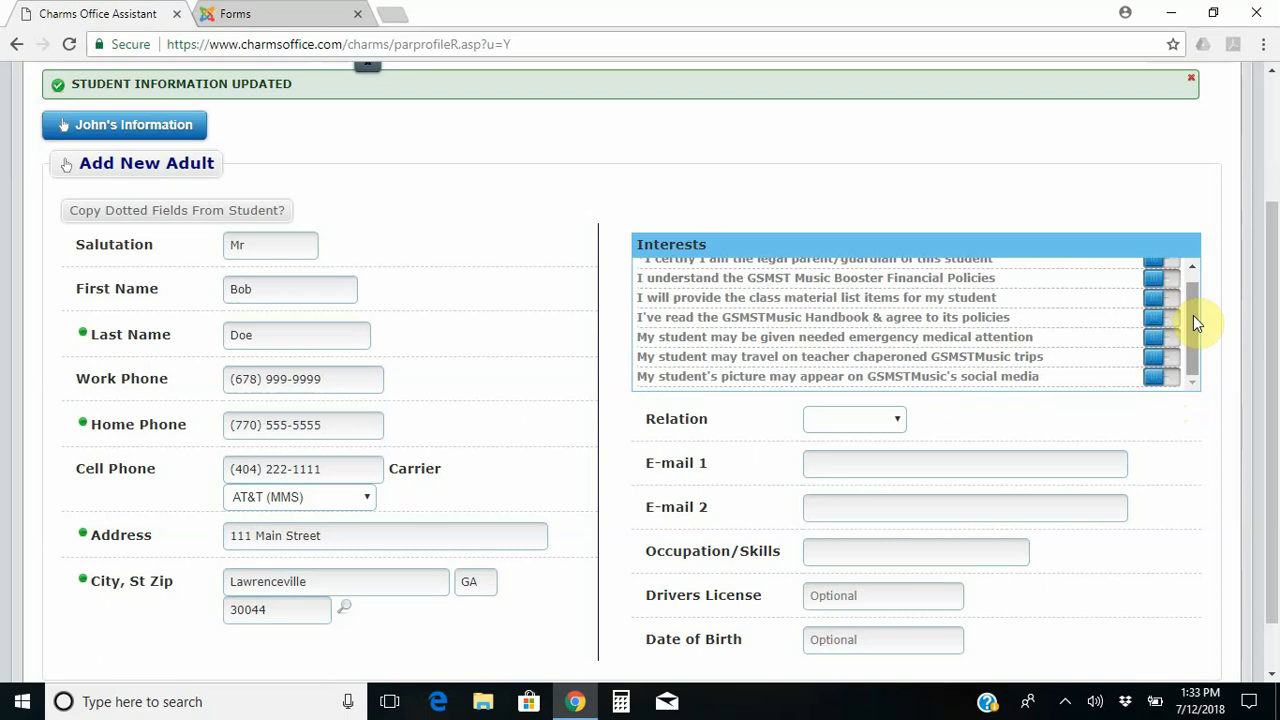
# Toggle the chaperoned trips and social media photo permissions off and back on, leaving both enabled.
pyautogui.click(1172, 378)
pyautogui.click(1170, 362)
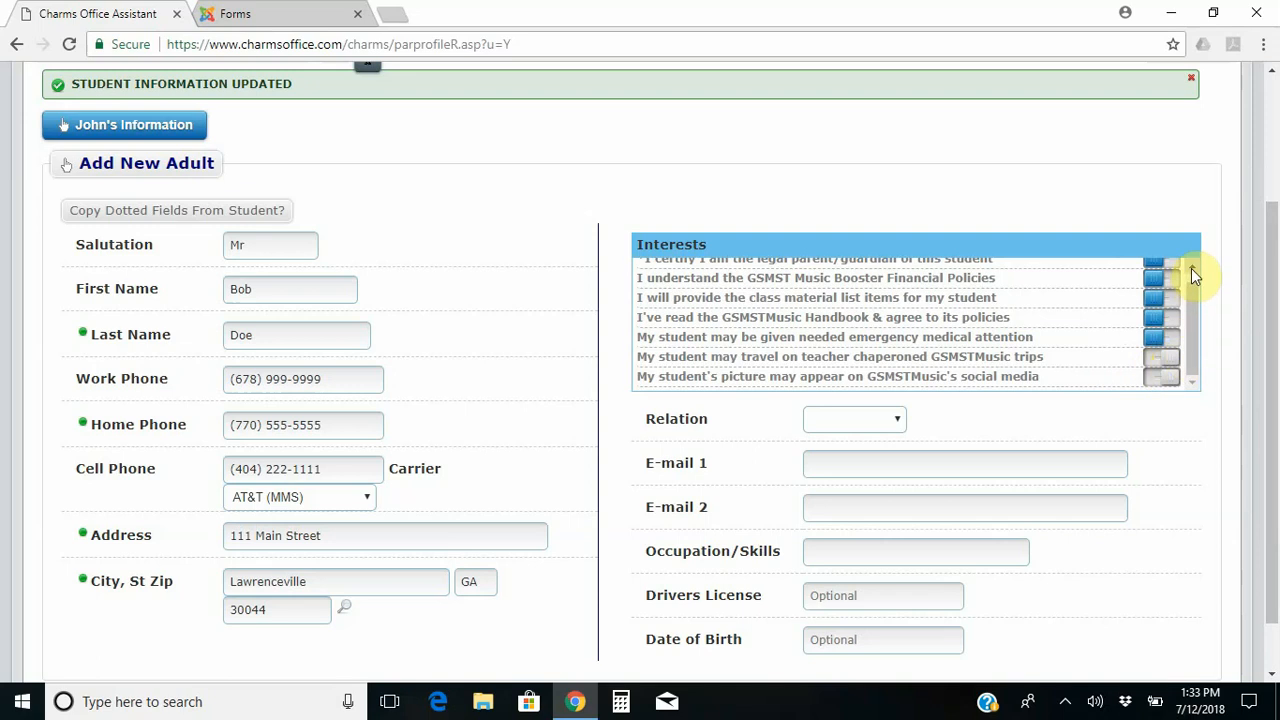
pyautogui.click(1191, 268)
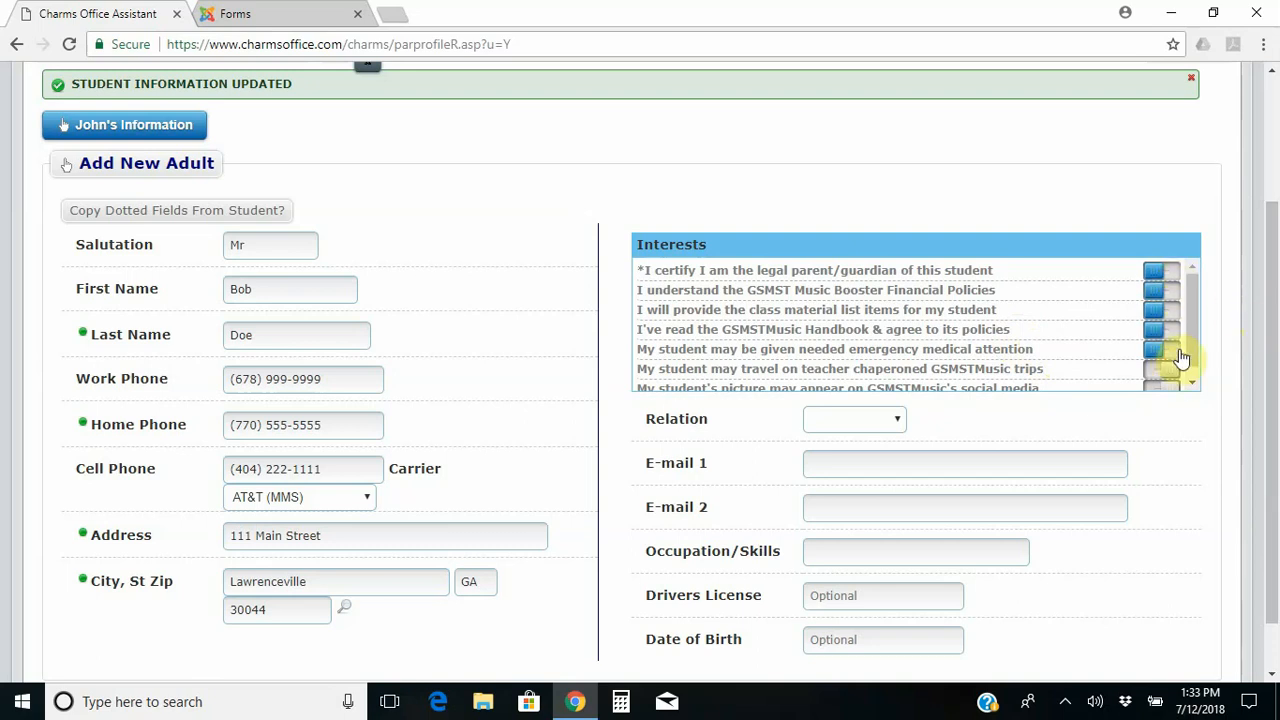
pyautogui.moveTo(1194, 350); pyautogui.dragTo(1194, 392)
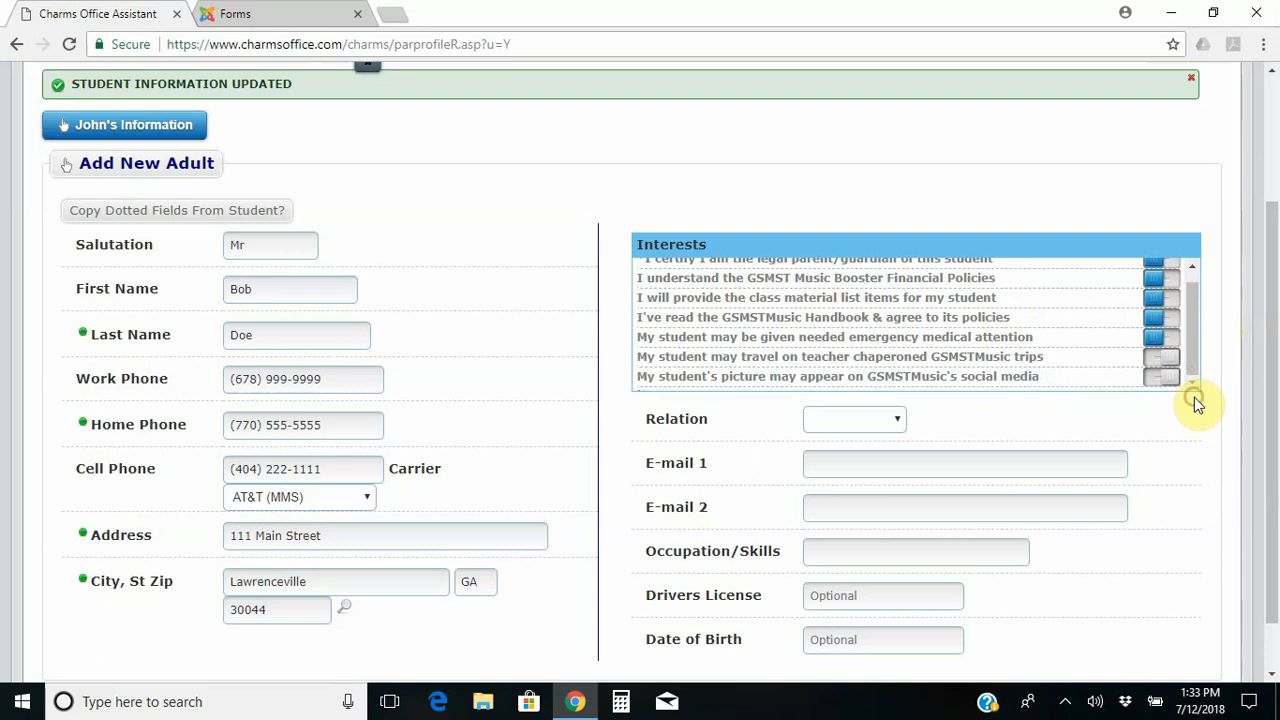
pyautogui.click(1158, 362)
pyautogui.click(1158, 379)
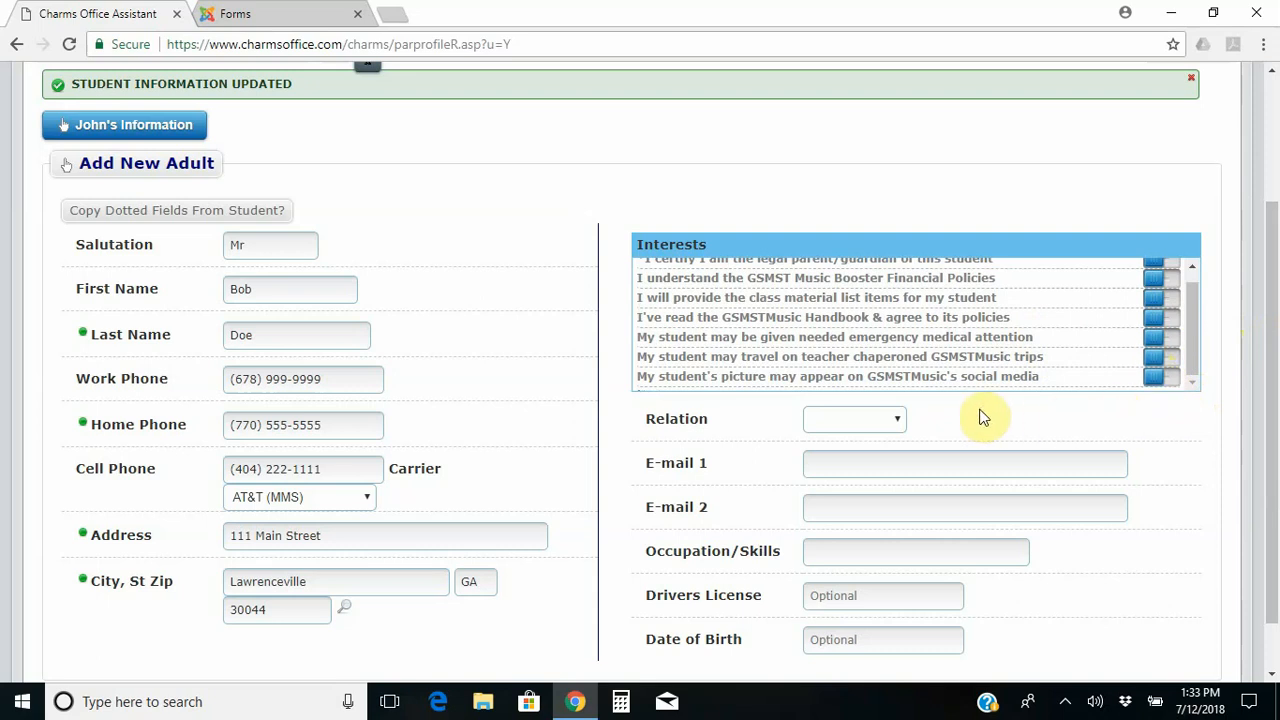
pyautogui.click(898, 421)
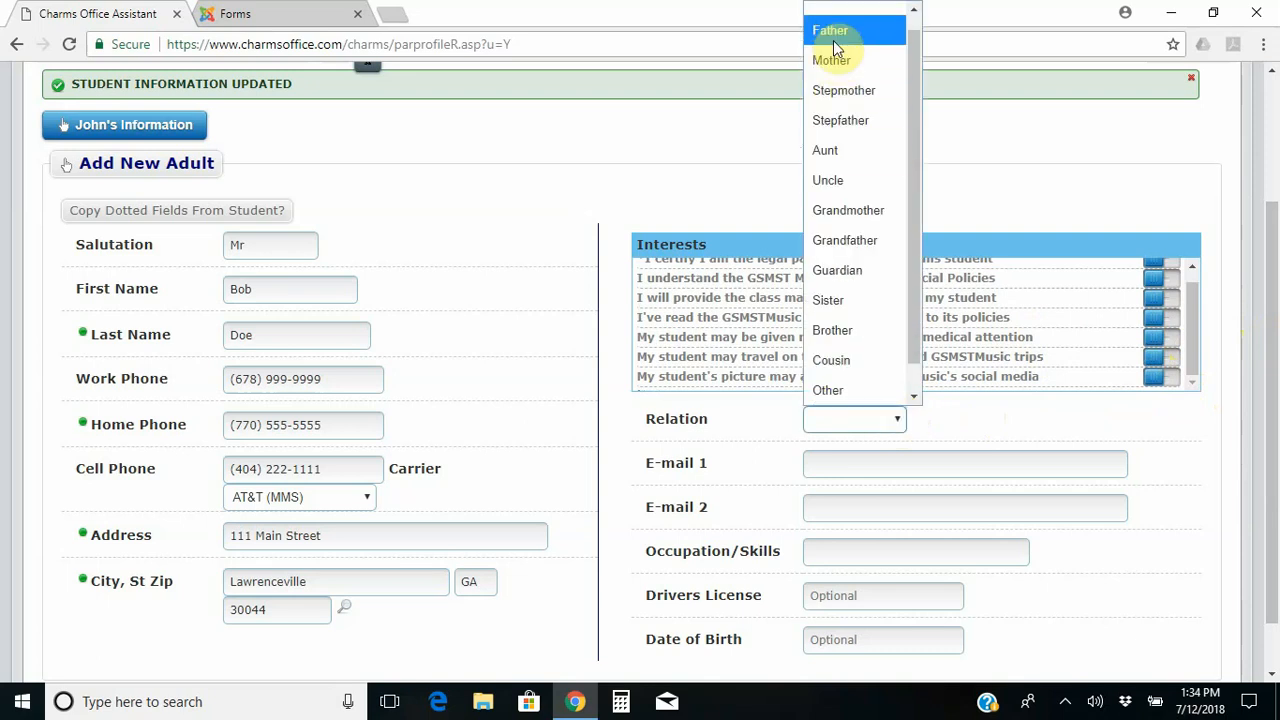
# Set relation to Father, enter both e-mail addresses, and occupation Accountant.
pyautogui.click(833, 40)
pyautogui.click(823, 463)
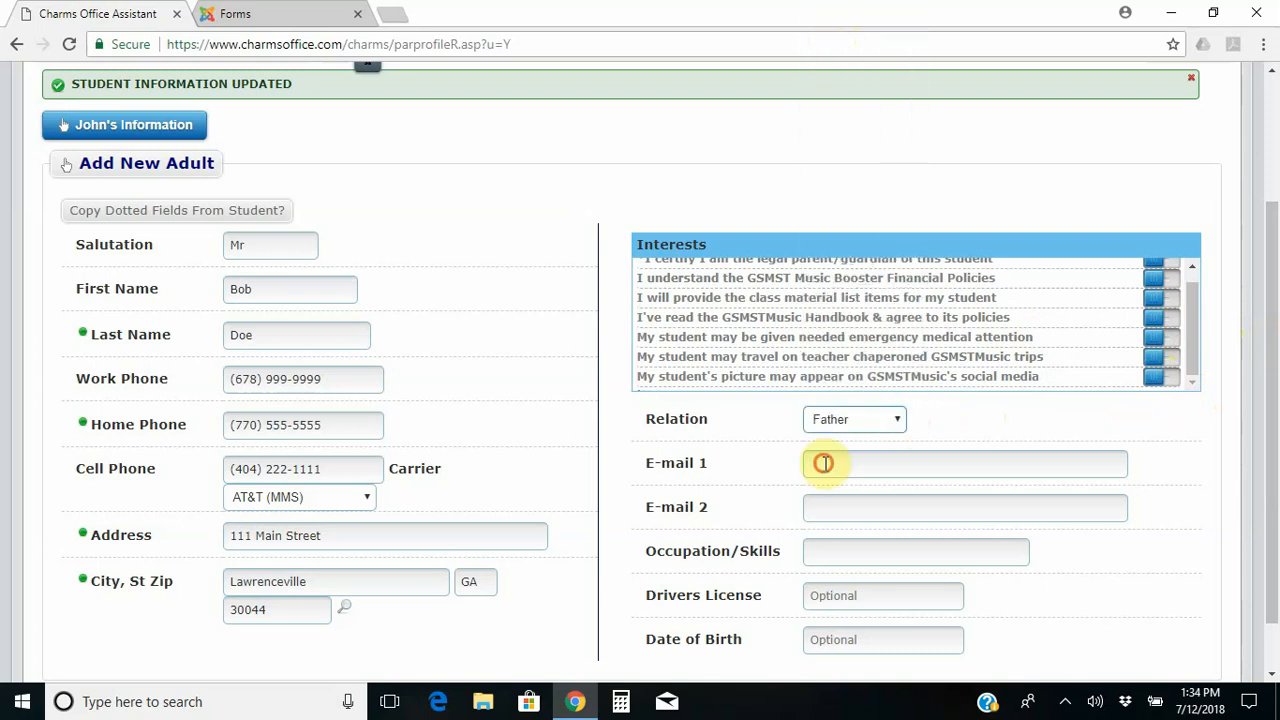
pyautogui.write('bob')
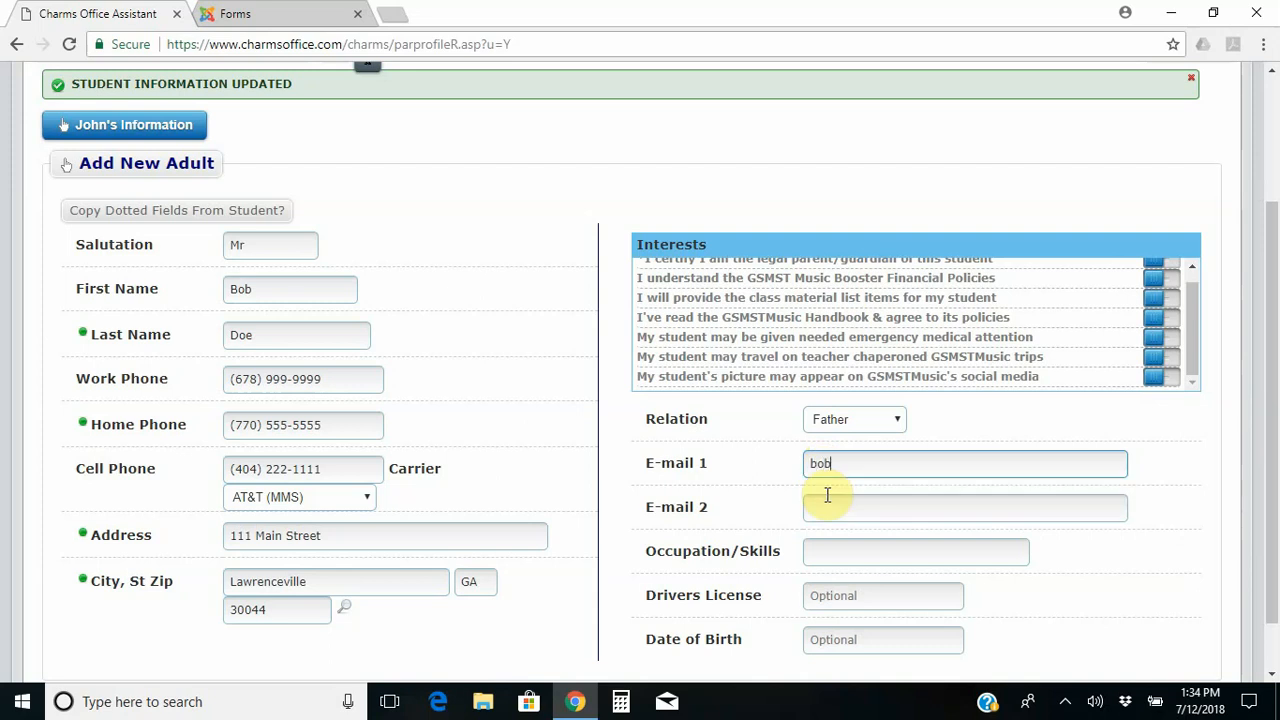
pyautogui.write('@nowhere.com')
pyautogui.click(830, 498)
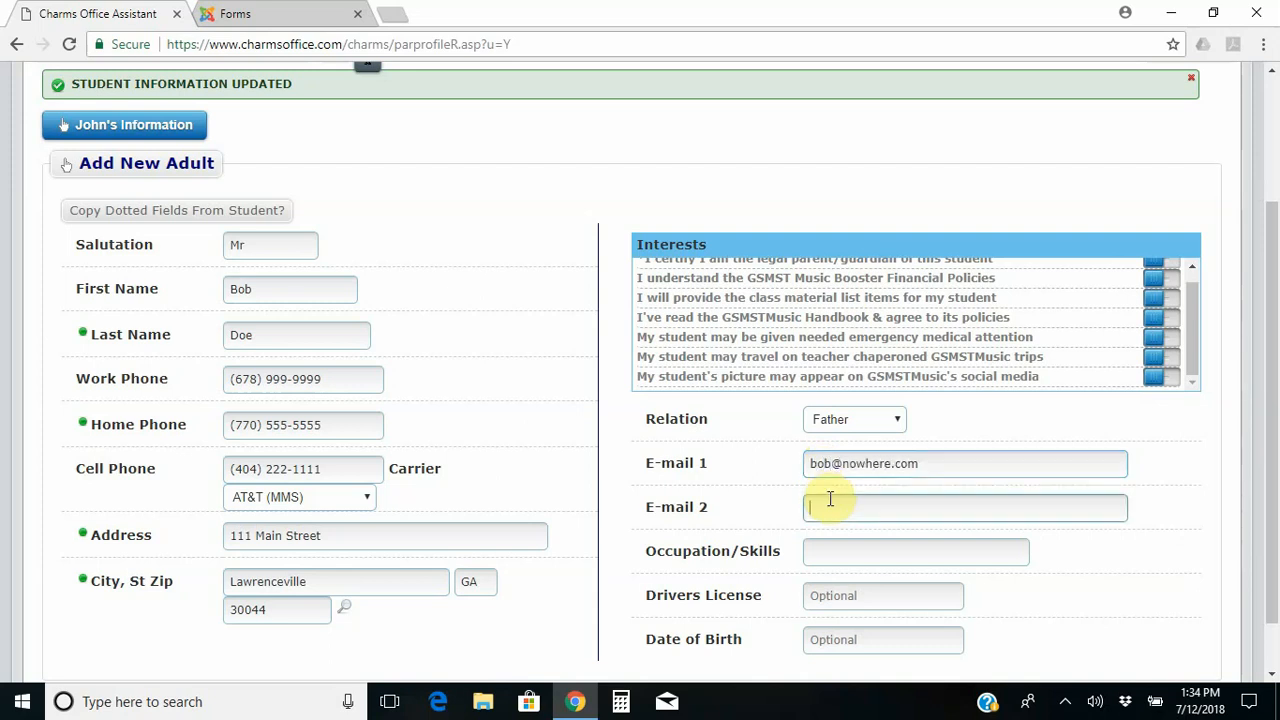
pyautogui.write('bob@somewhere.com')
pyautogui.press('Tab')
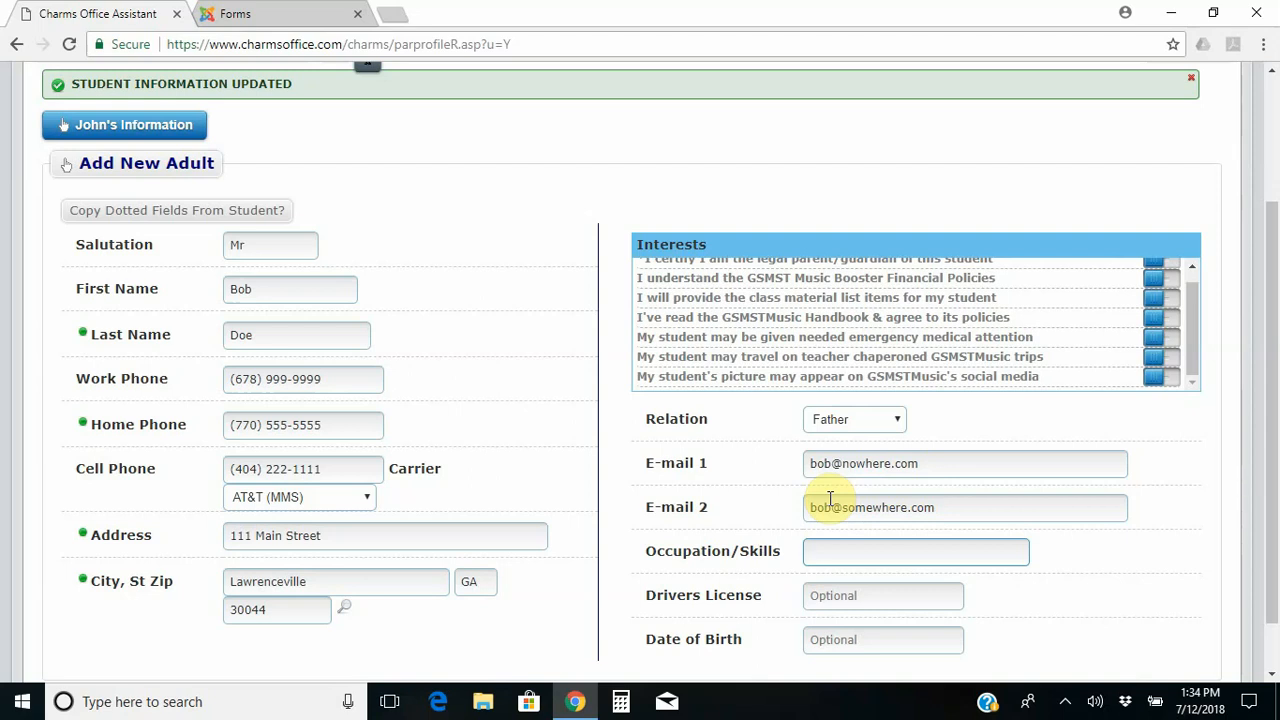
pyautogui.write('Accountant')
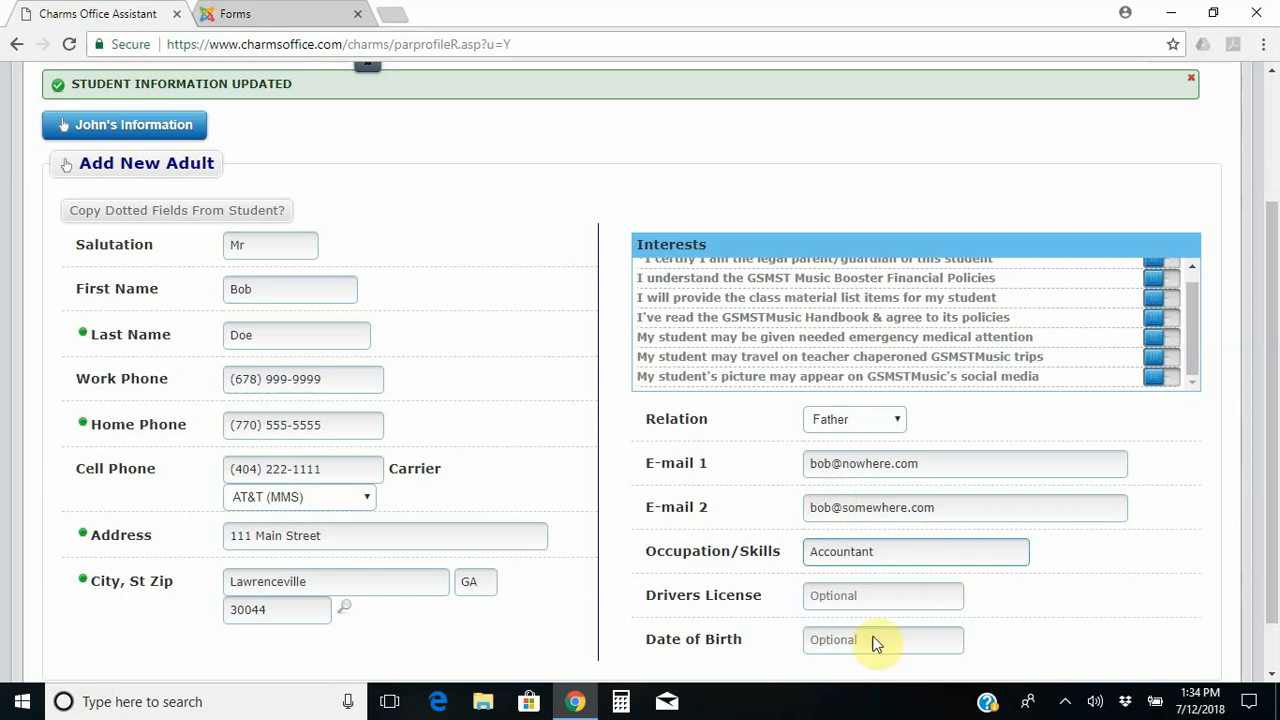
# Dismiss autofill suggestions on the driver's license and date of birth fields.
pyautogui.click(899, 604)
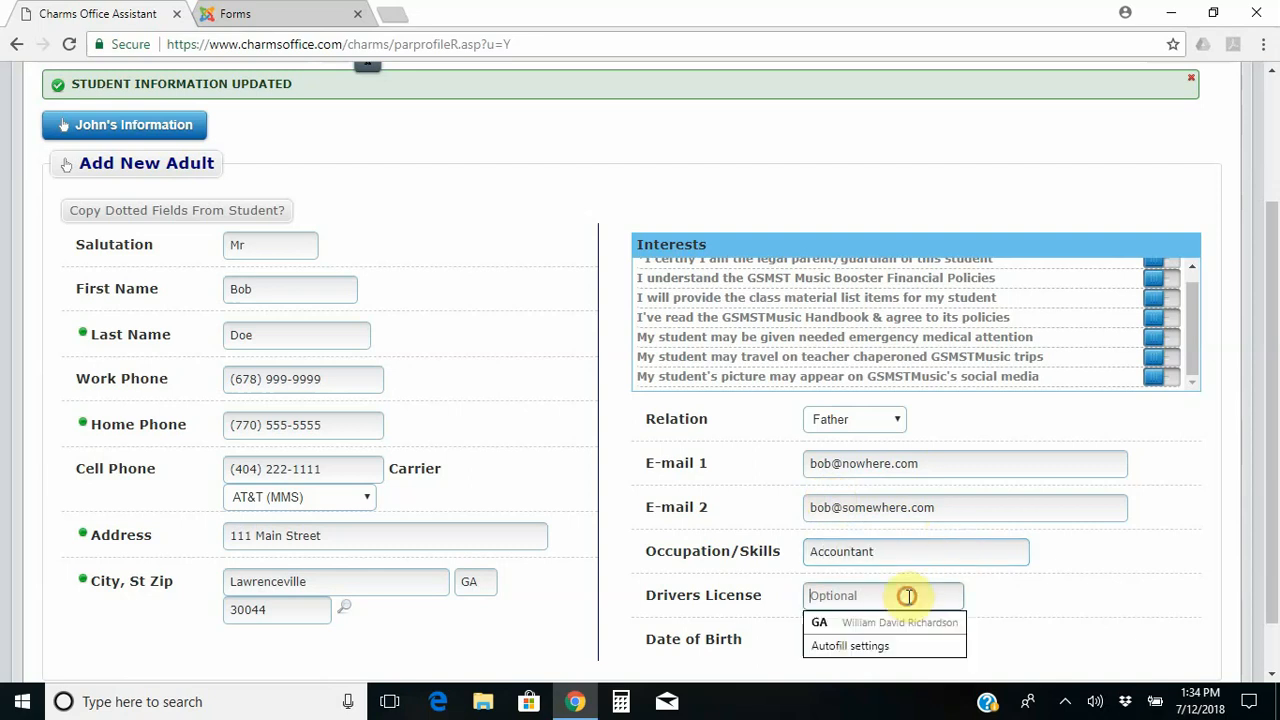
pyautogui.click(1126, 586)
pyautogui.moveTo(1271, 380); pyautogui.dragTo(1275, 460)
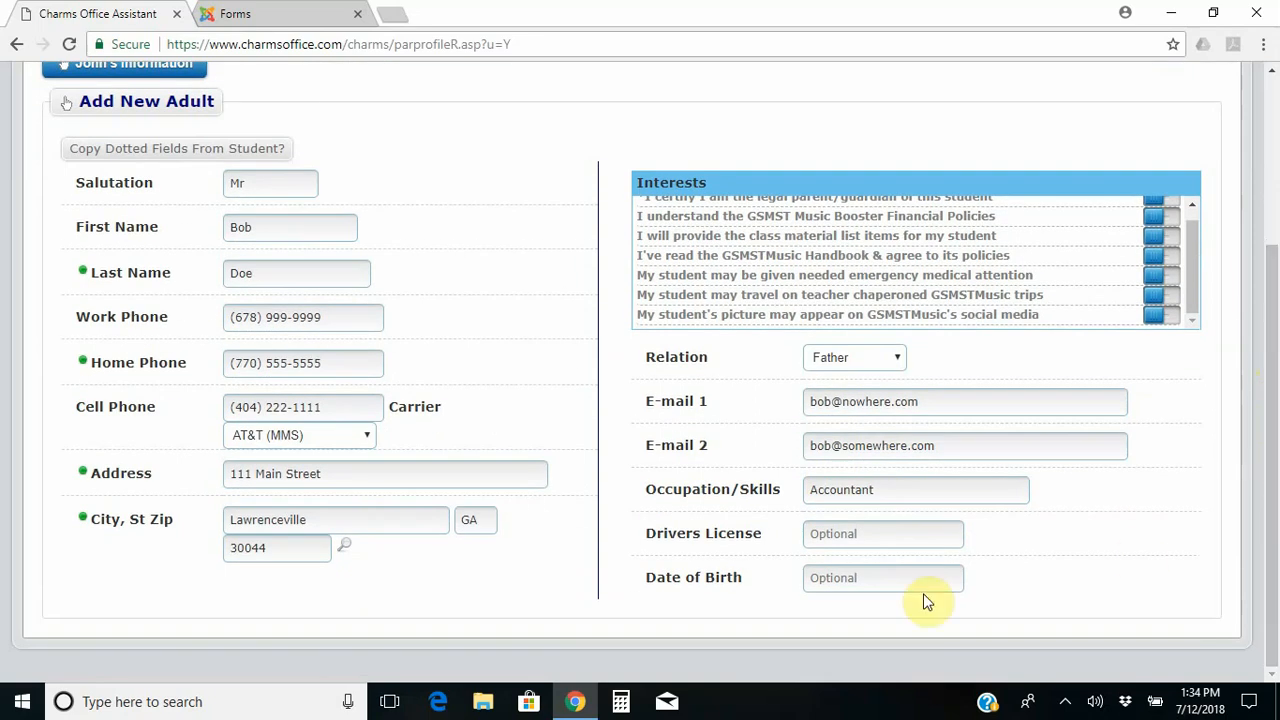
pyautogui.click(941, 532)
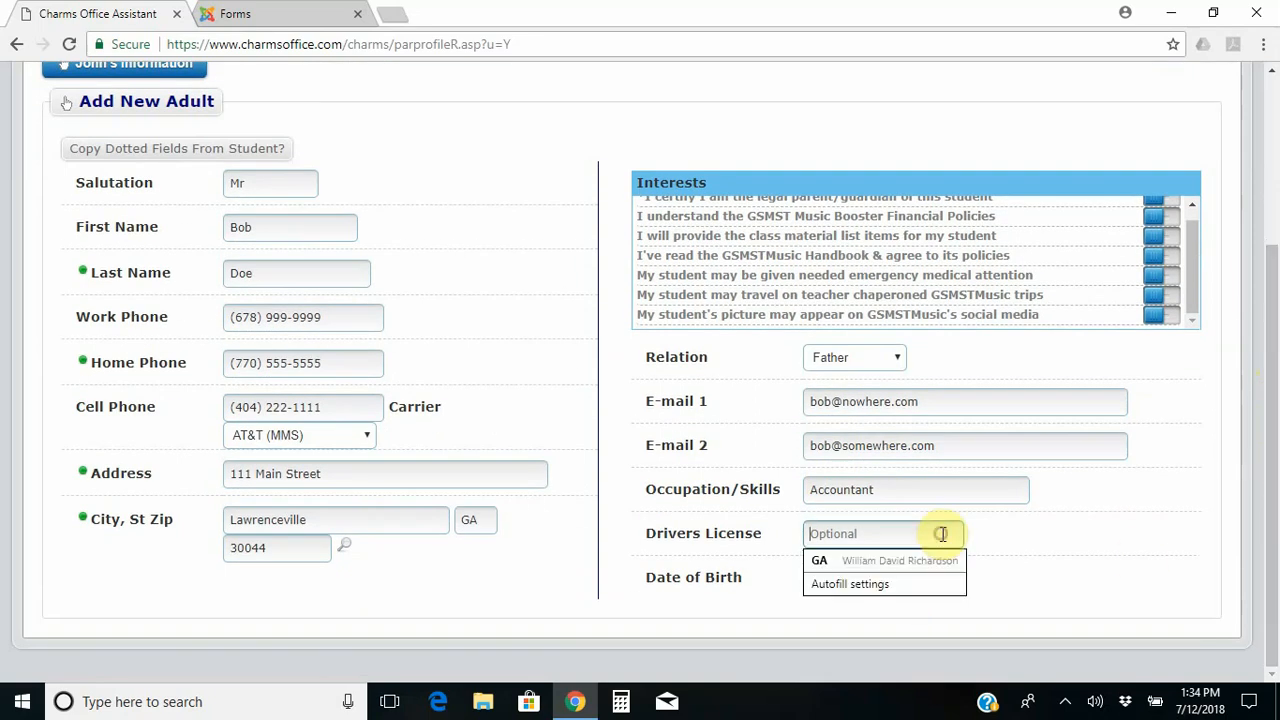
pyautogui.click(1063, 531)
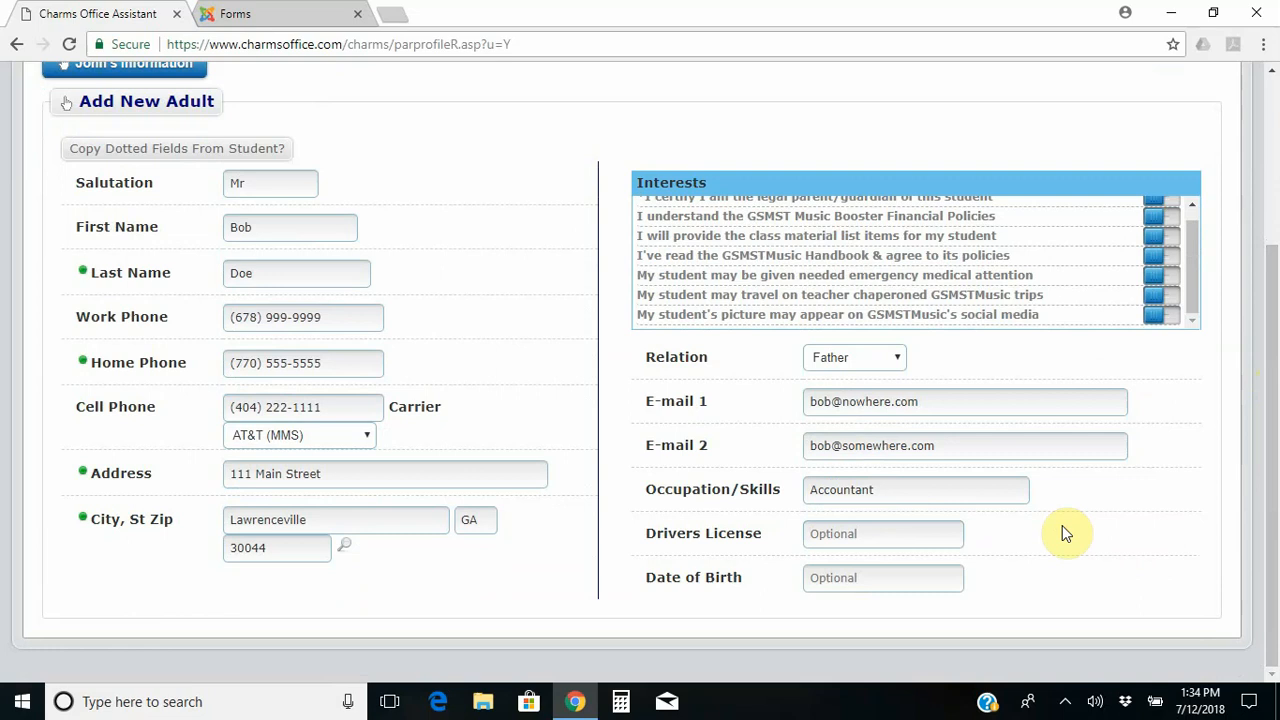
pyautogui.click(848, 588)
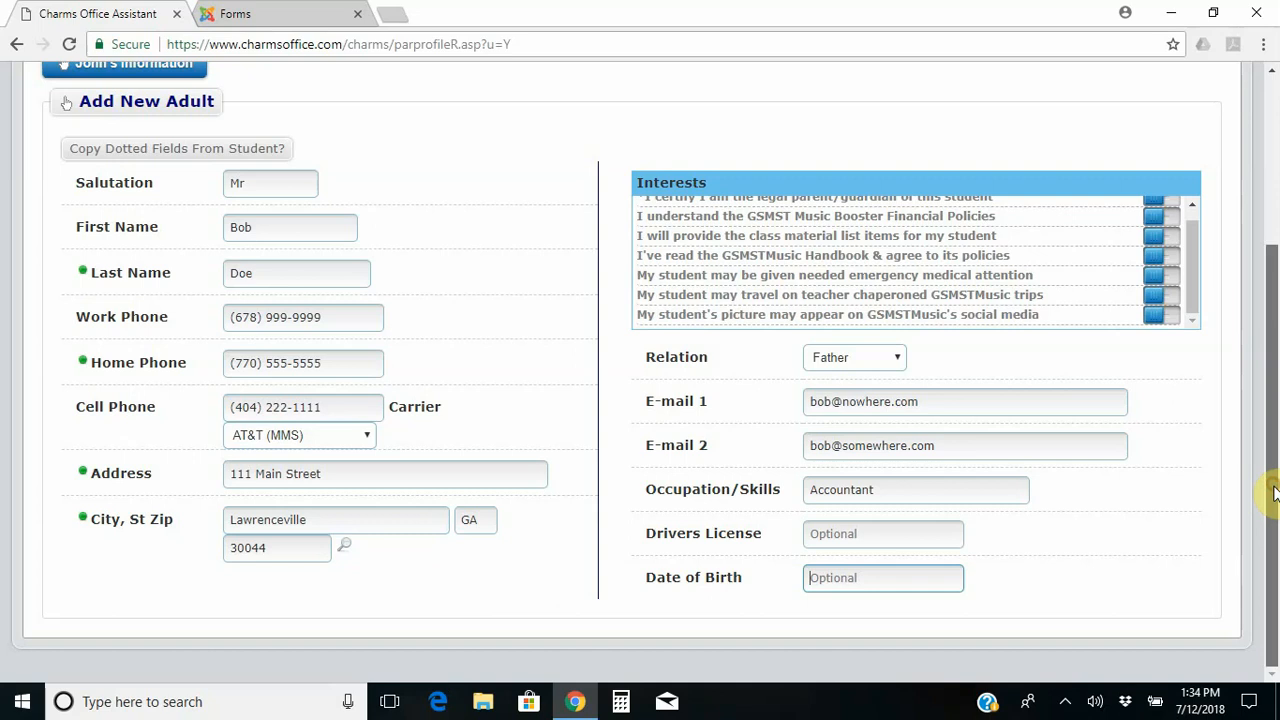
pyautogui.moveTo(1273, 490); pyautogui.dragTo(1272, 457)
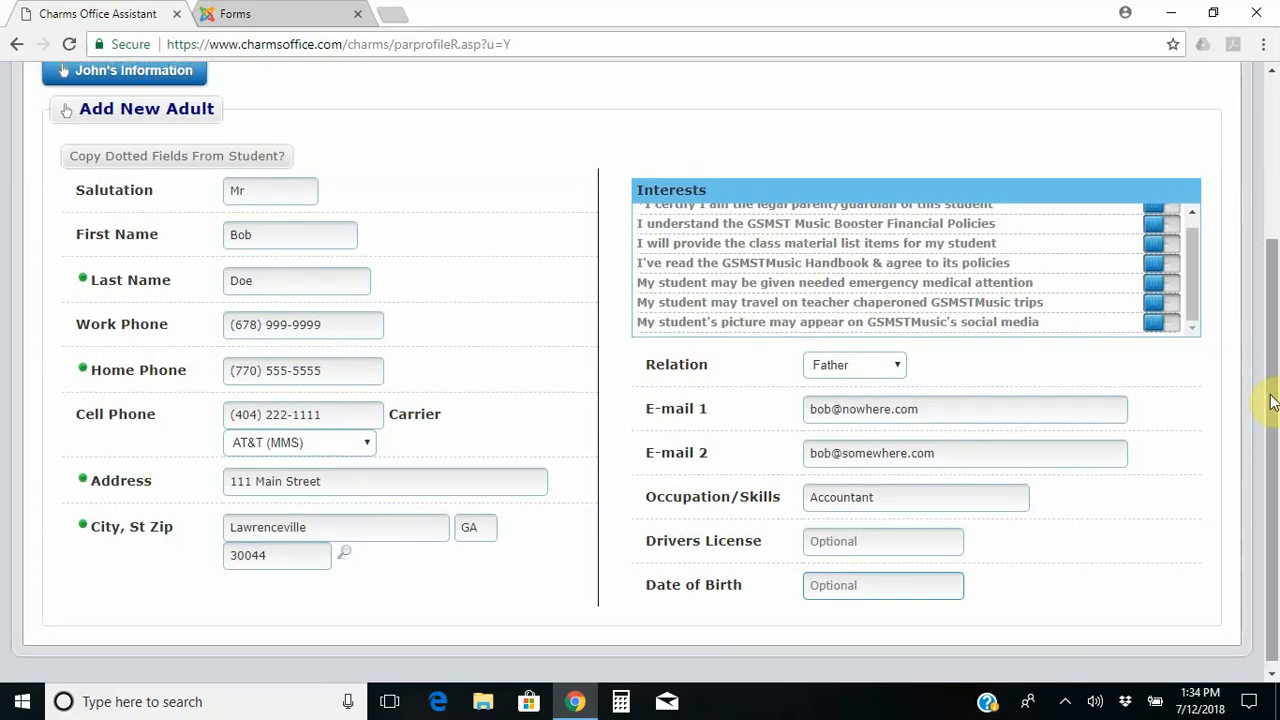
pyautogui.moveTo(1275, 397); pyautogui.dragTo(1272, 294)
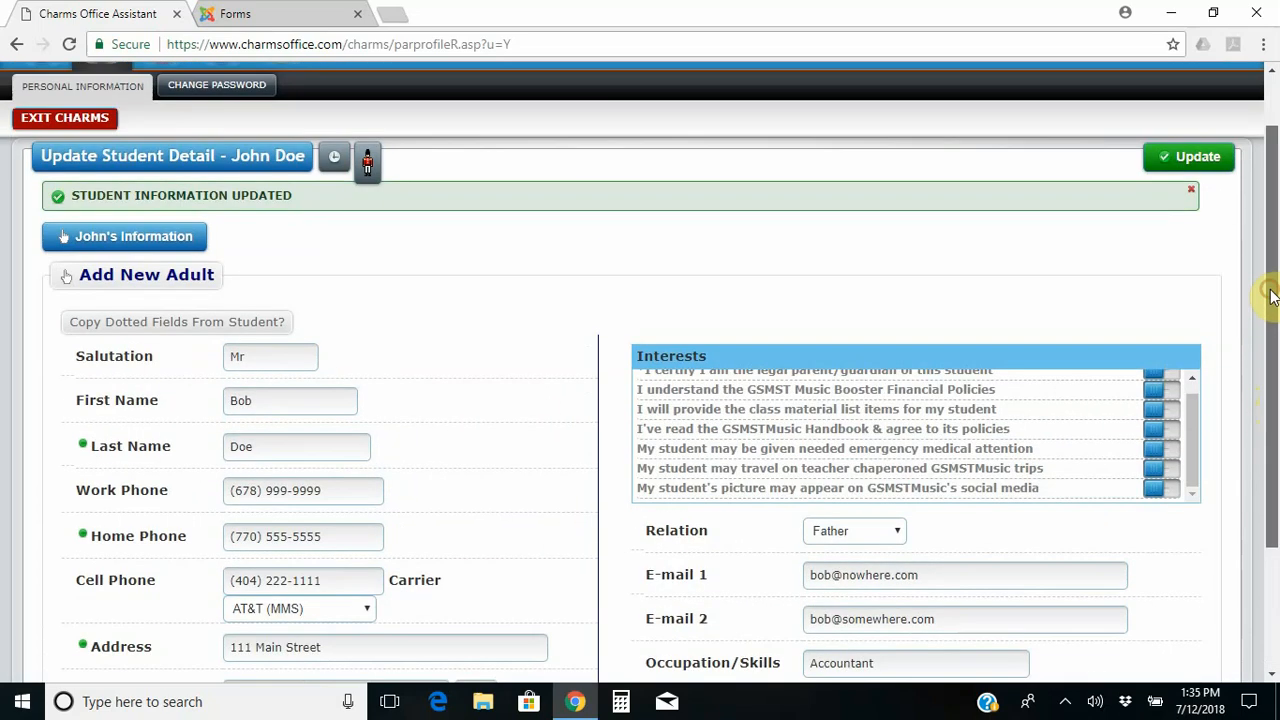
pyautogui.click(1178, 174)
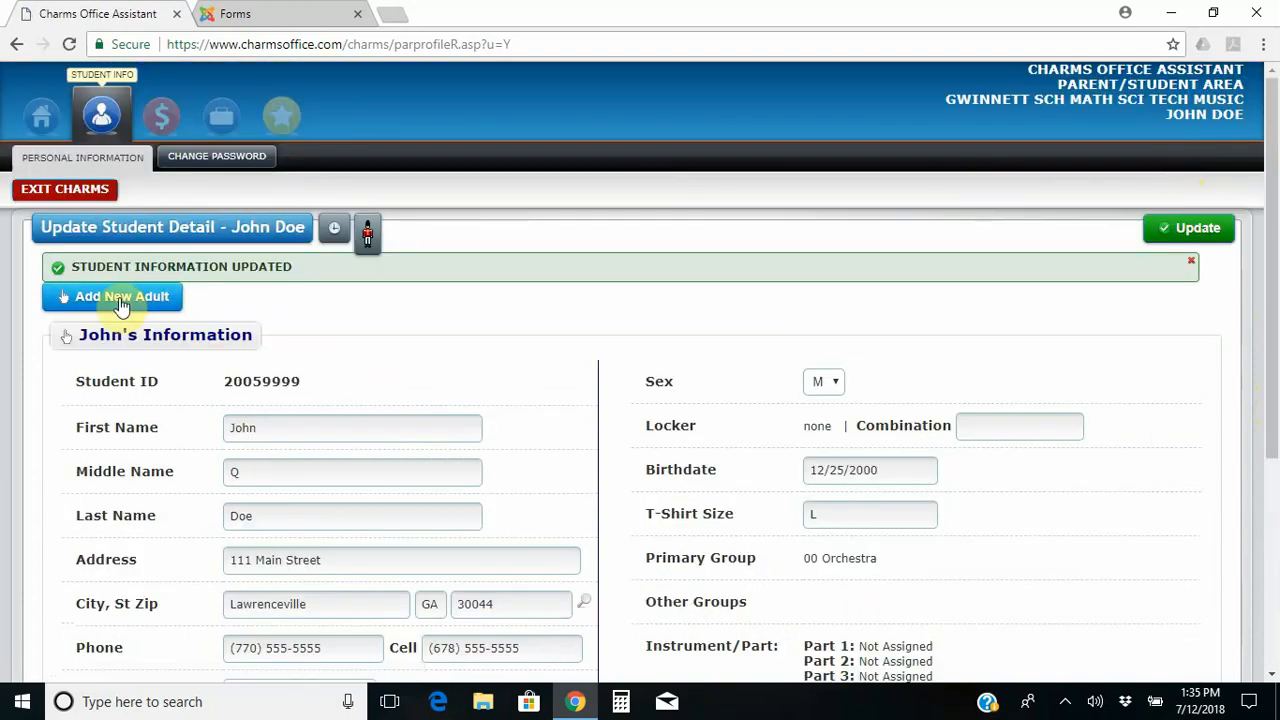
pyautogui.click(120, 300)
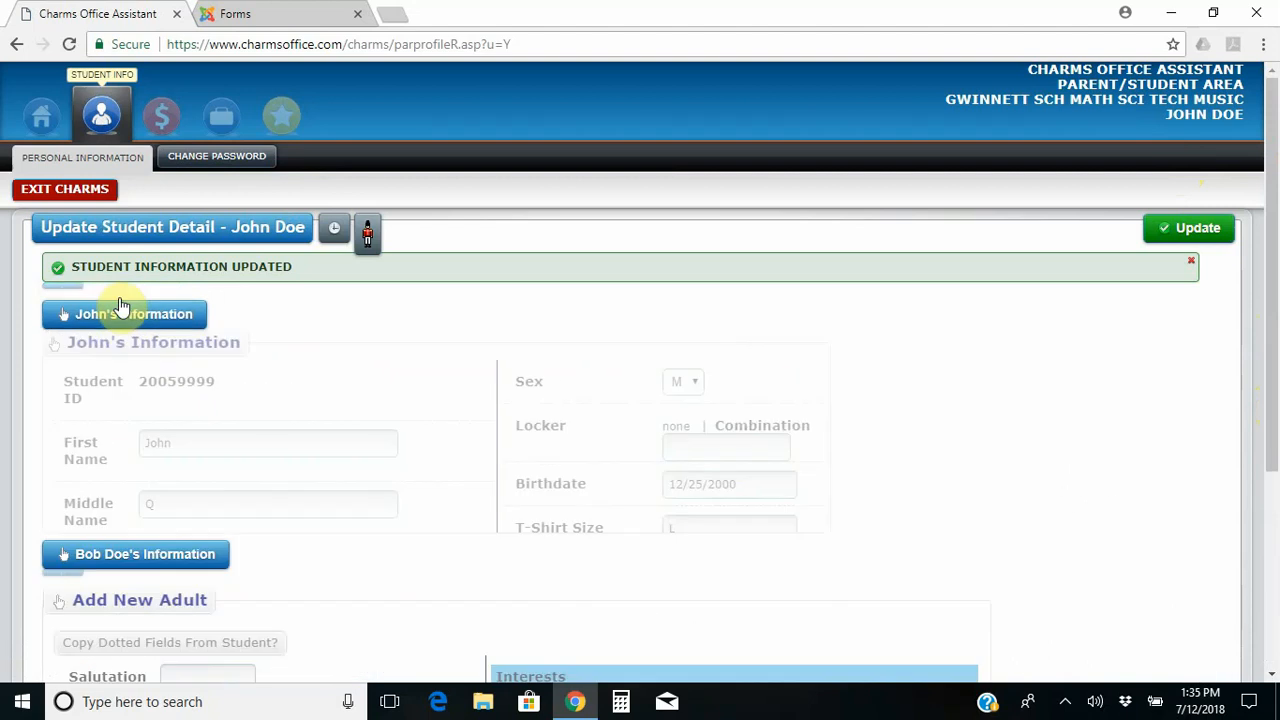
pyautogui.moveTo(1271, 286); pyautogui.dragTo(1275, 450)
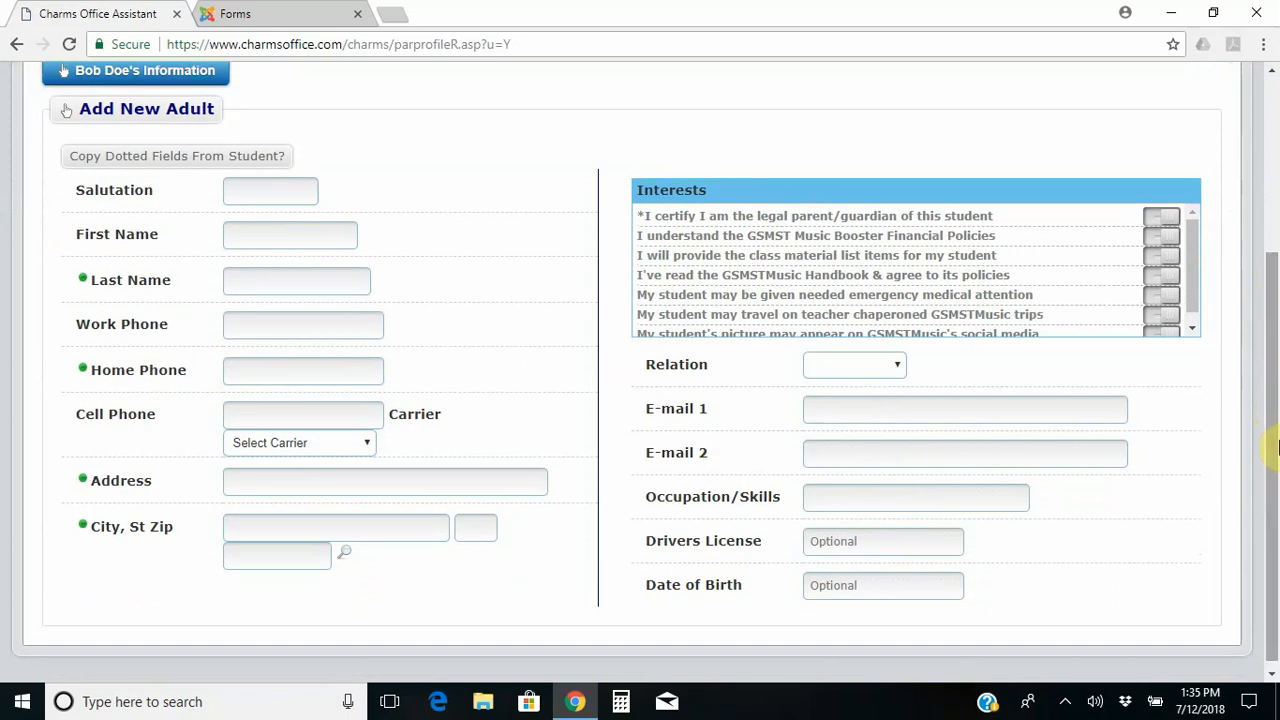
pyautogui.click(271, 187)
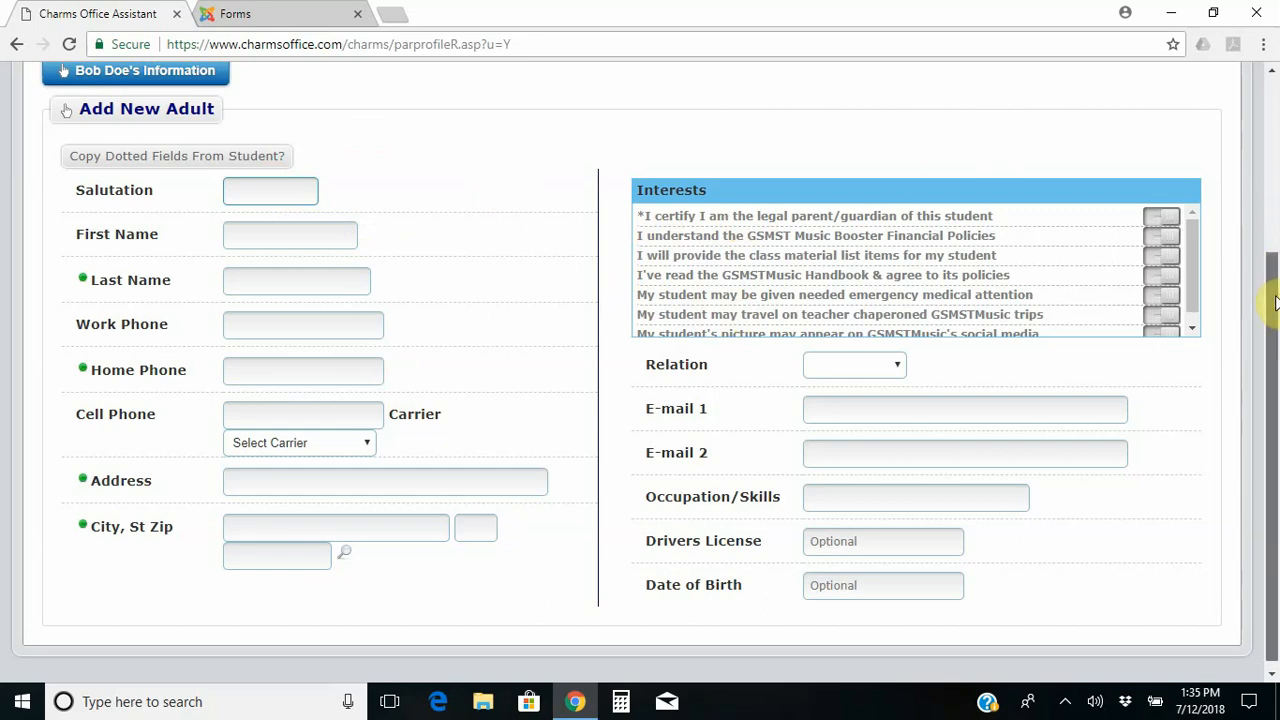
pyautogui.moveTo(1275, 296); pyautogui.dragTo(1266, 251)
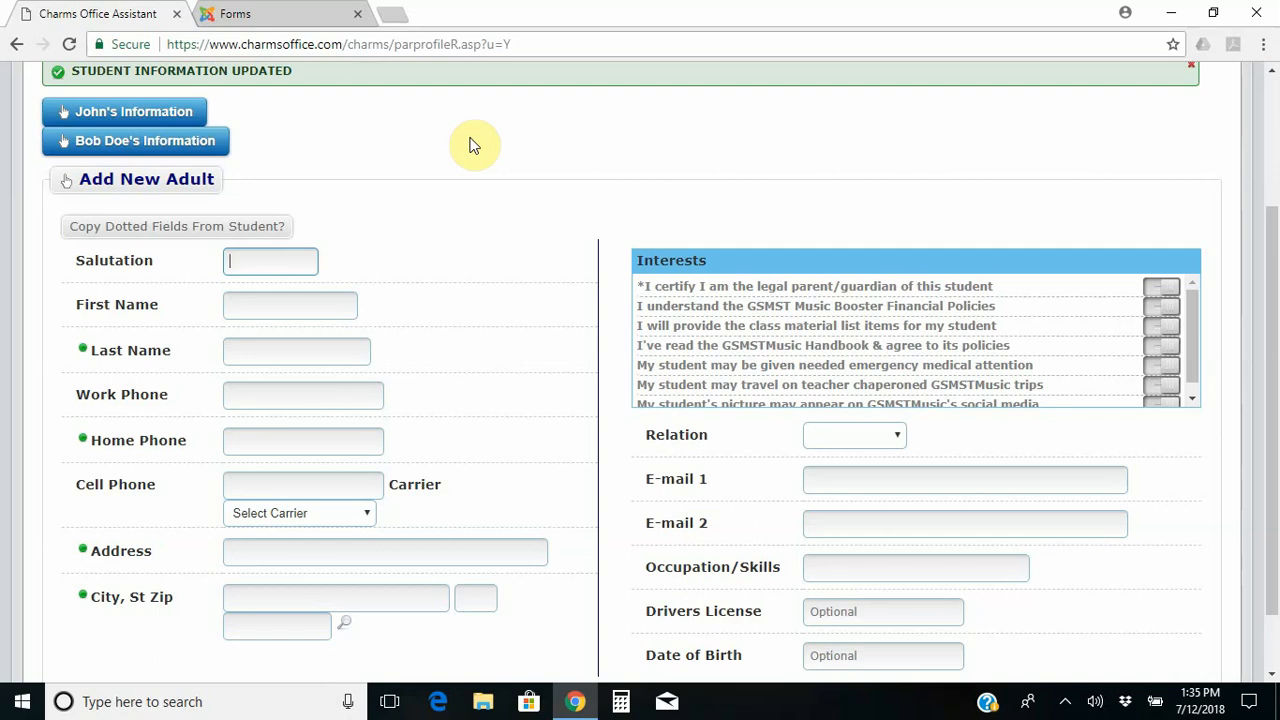
# Enter salutation Dr, the adult's first and last name, and work phone number.
pyautogui.write('Dr')
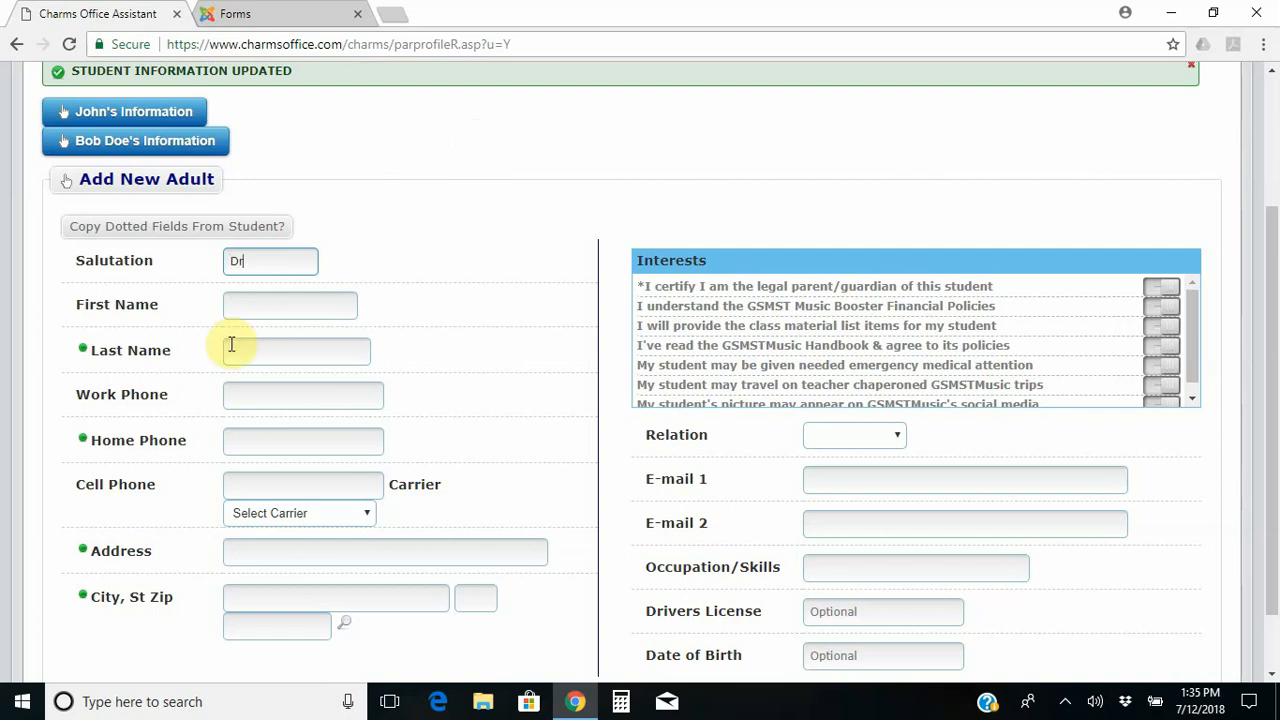
pyautogui.click(275, 308)
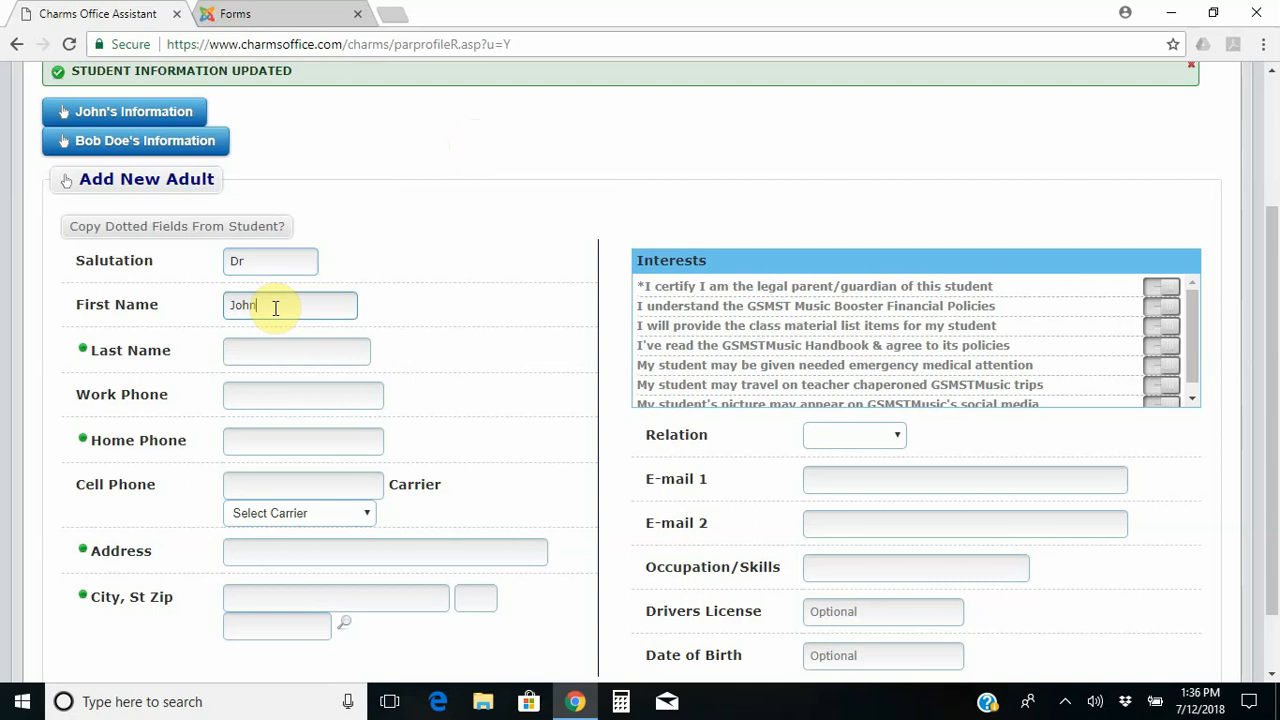
pyautogui.press('Tab')
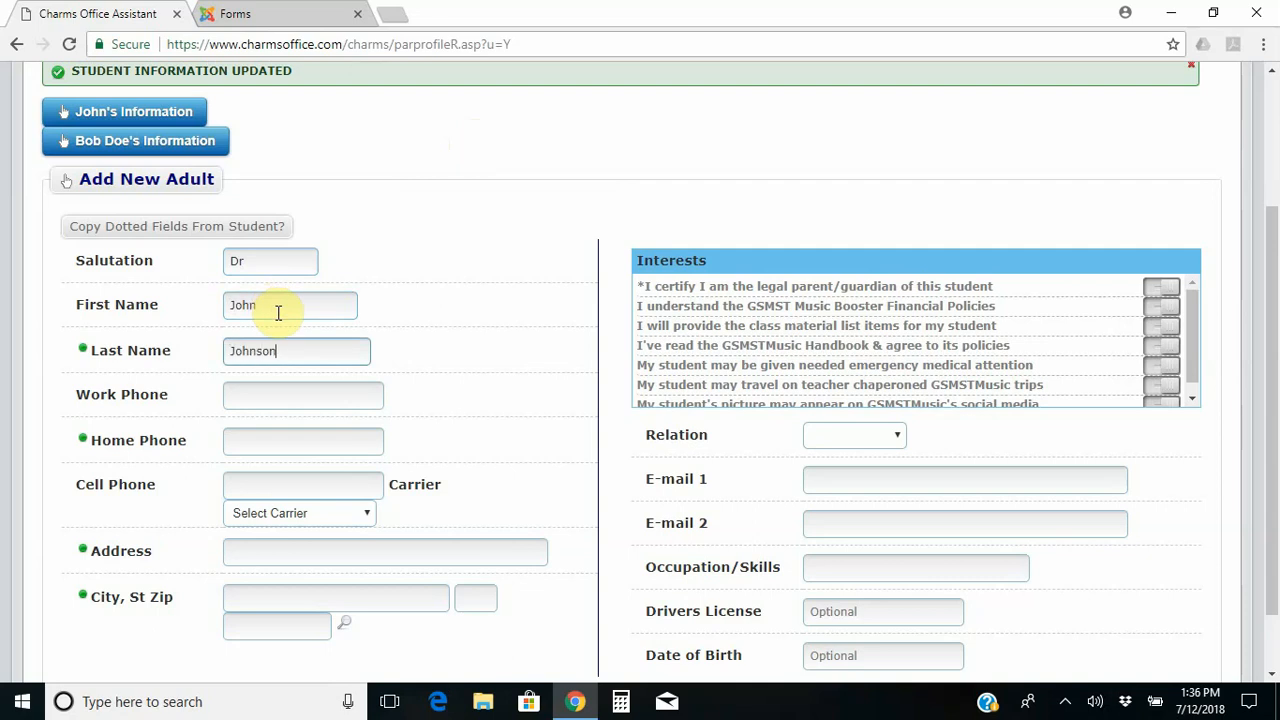
pyautogui.press('Tab')
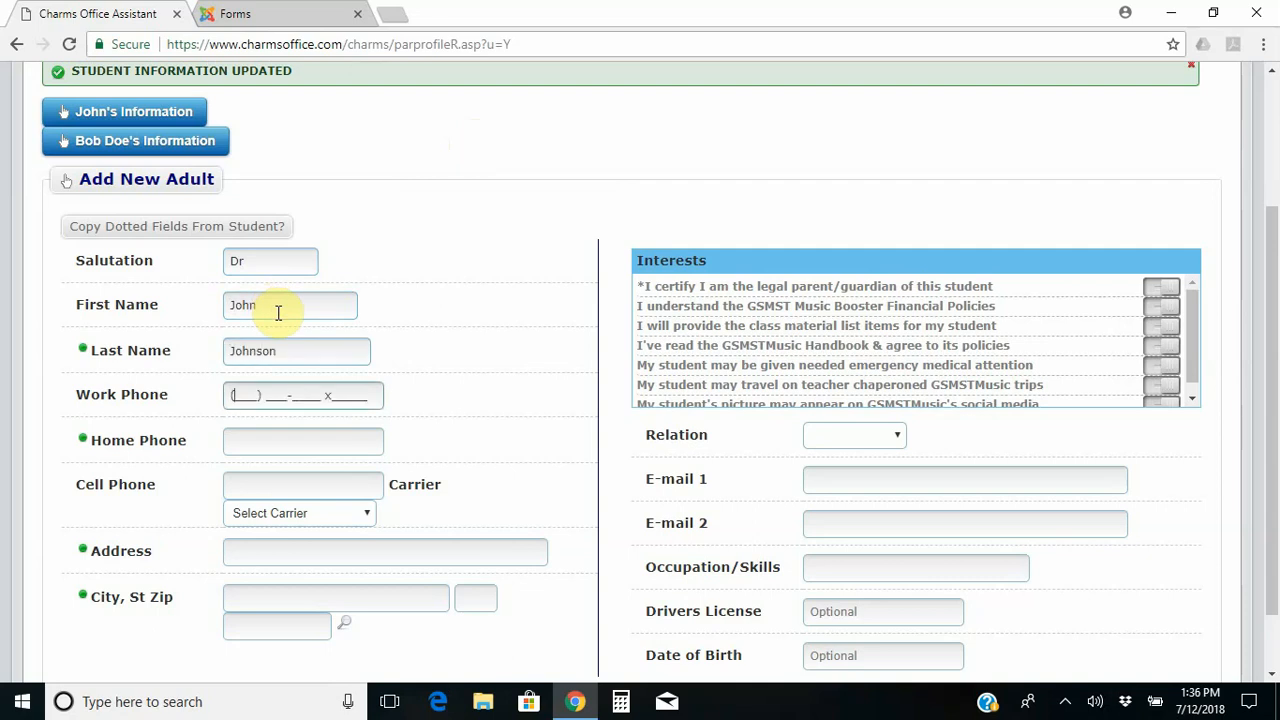
pyautogui.write('678')
pyautogui.press('Tab')
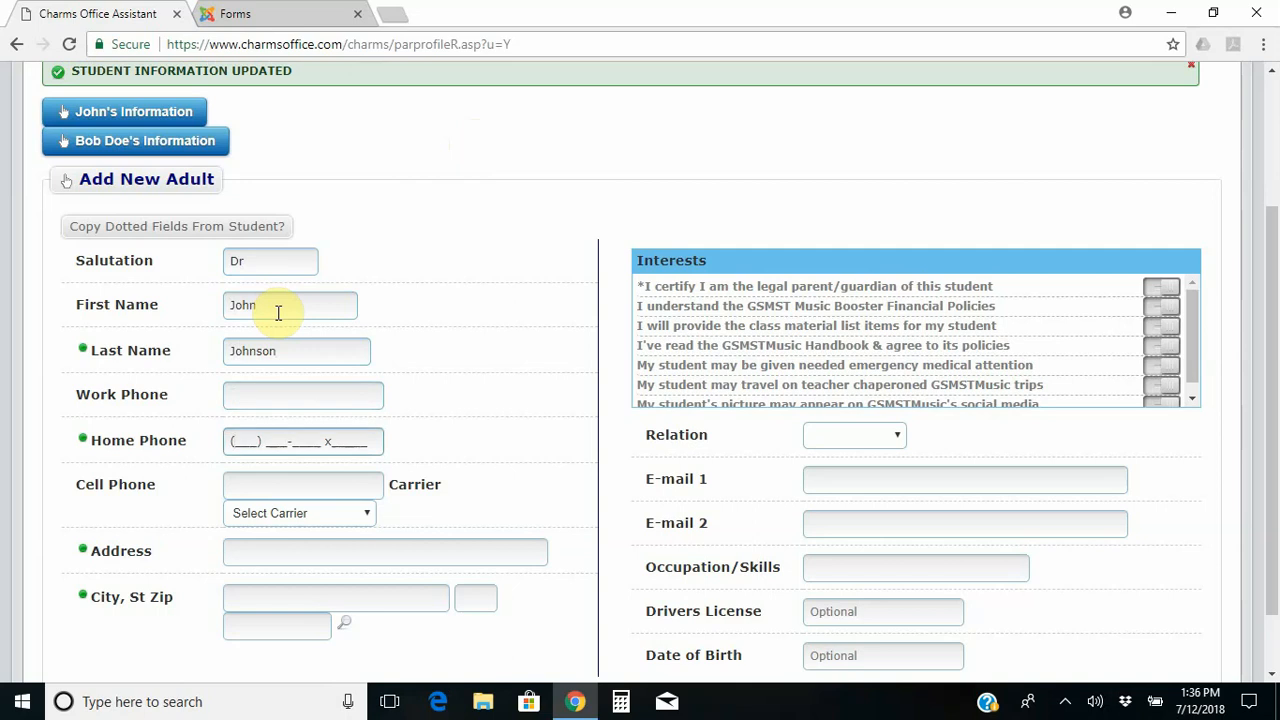
pyautogui.click(271, 398)
pyautogui.write('678) 414-44')
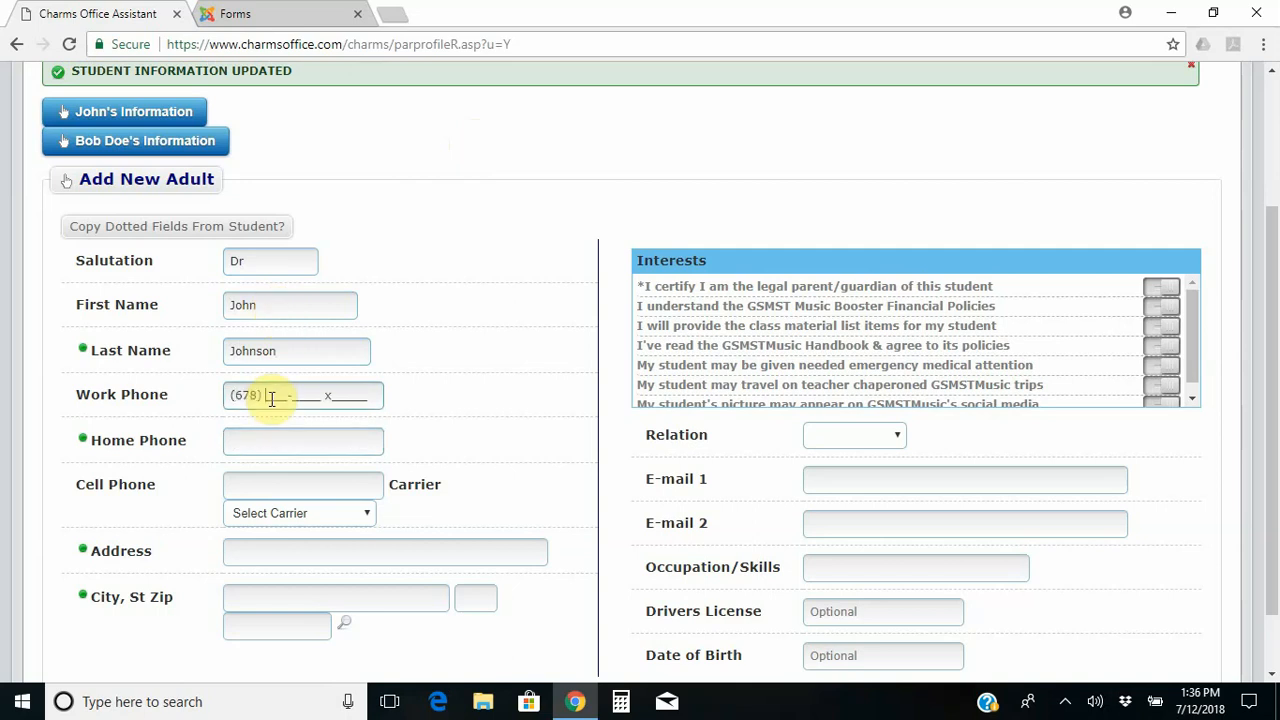
pyautogui.write('444')
pyautogui.press('Tab')
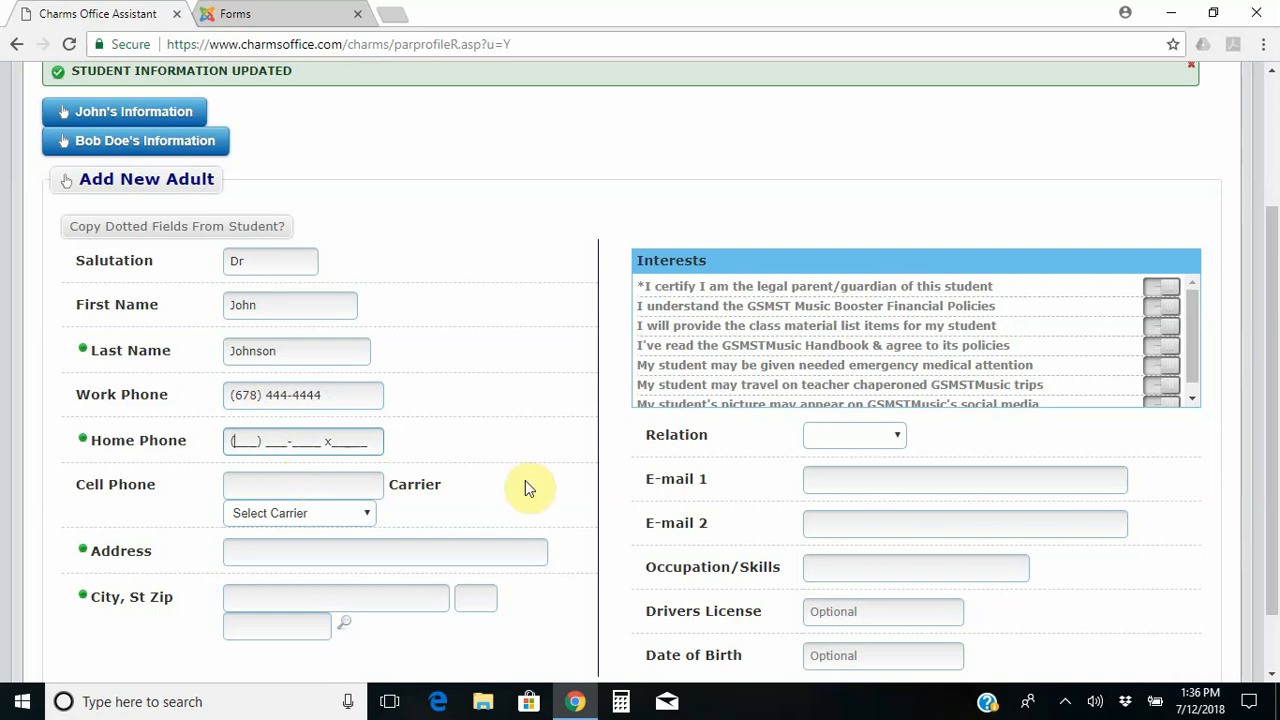
# Fill in the adult's street address, city, state and zip code.
pyautogui.click(459, 552)
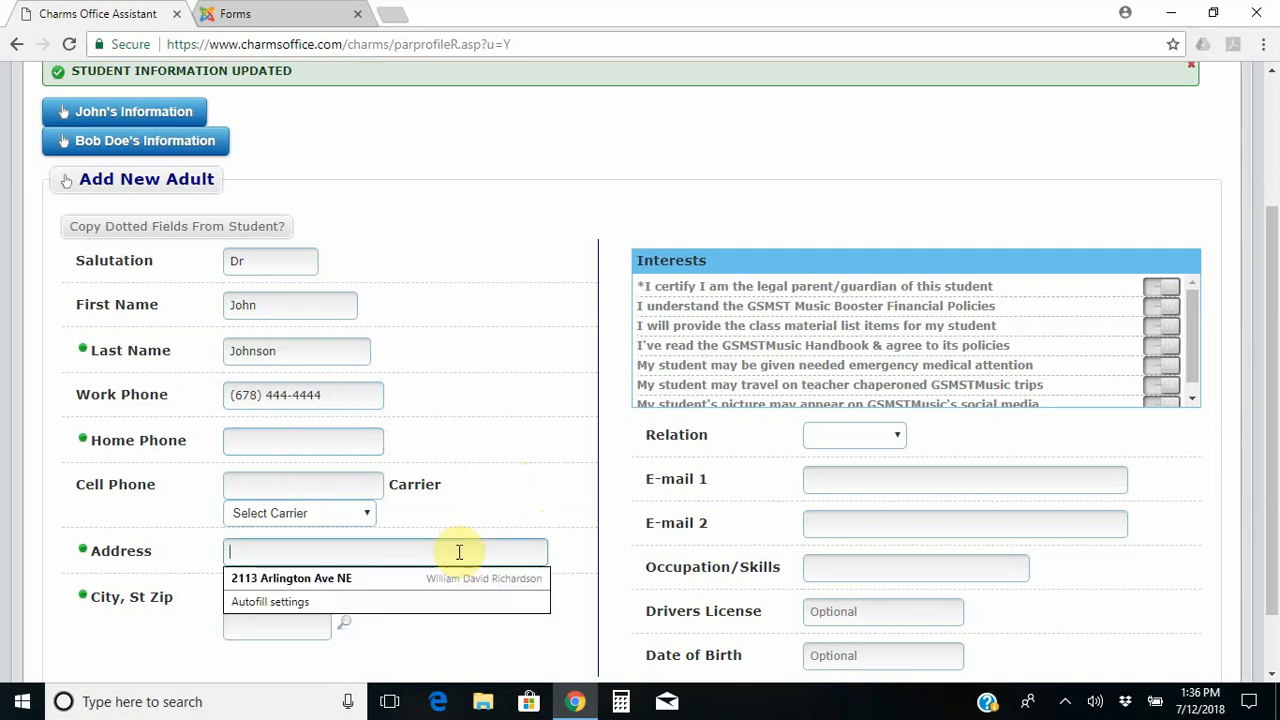
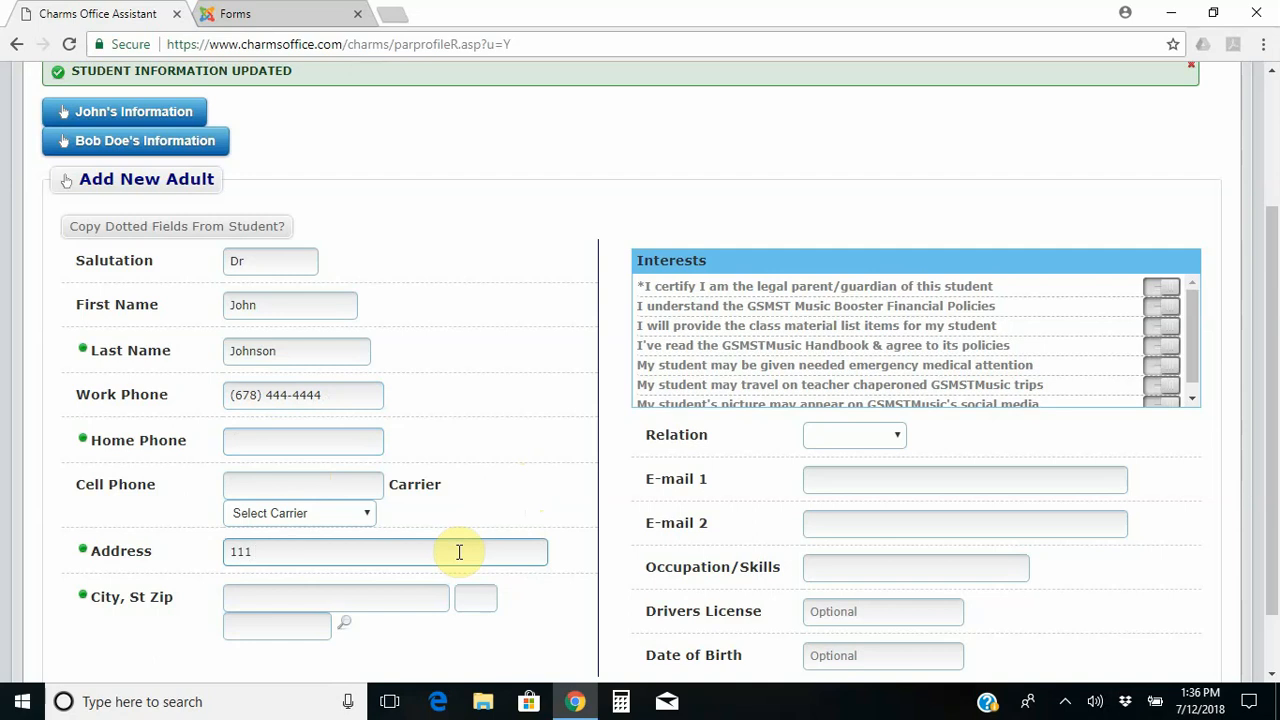
pyautogui.press('Tab')
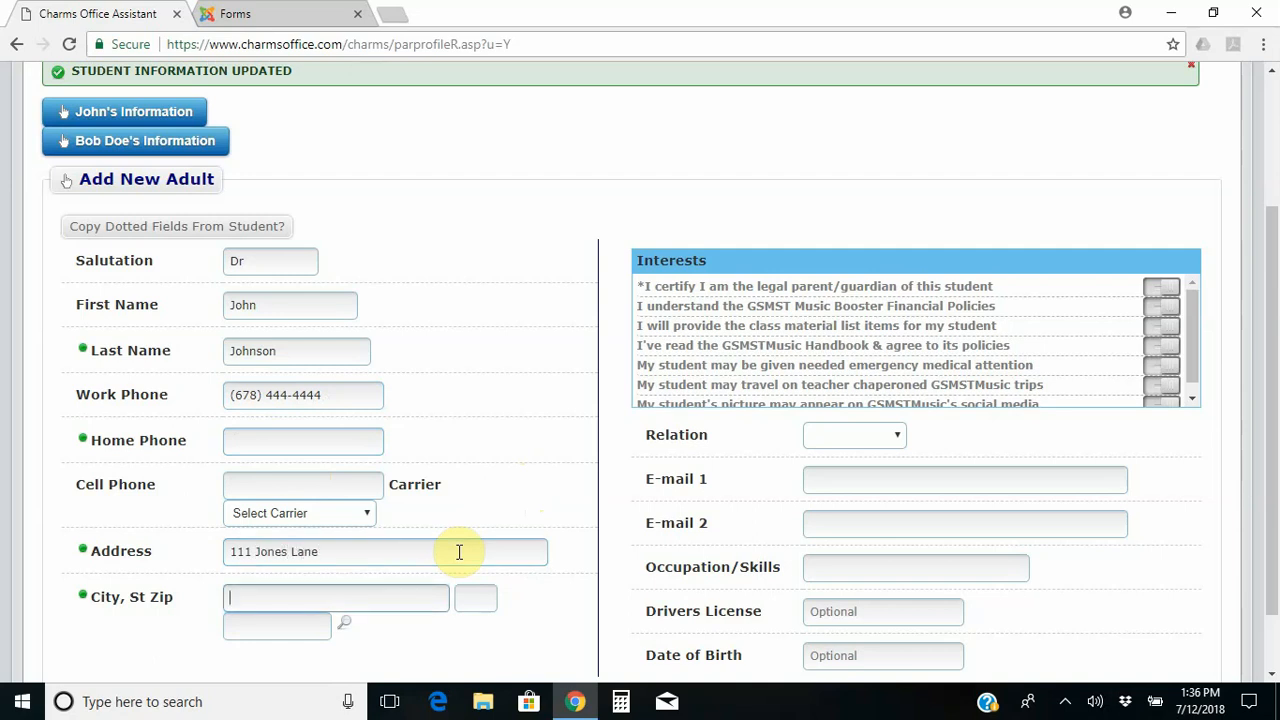
pyautogui.write('A')
pyautogui.press('BackSpace')
pyautogui.write('Lawrenceville')
pyautogui.press('Tab')
pyautogui.write('GA')
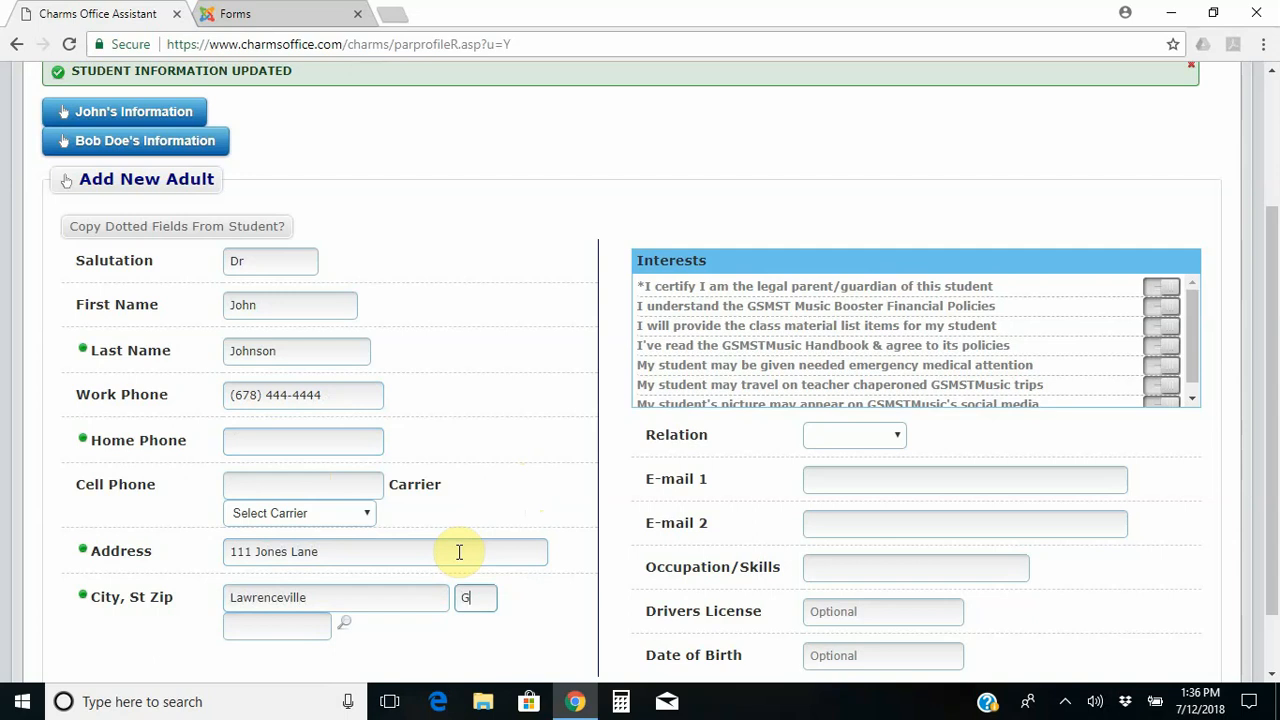
pyautogui.press('Tab')
pyautogui.write('30044')
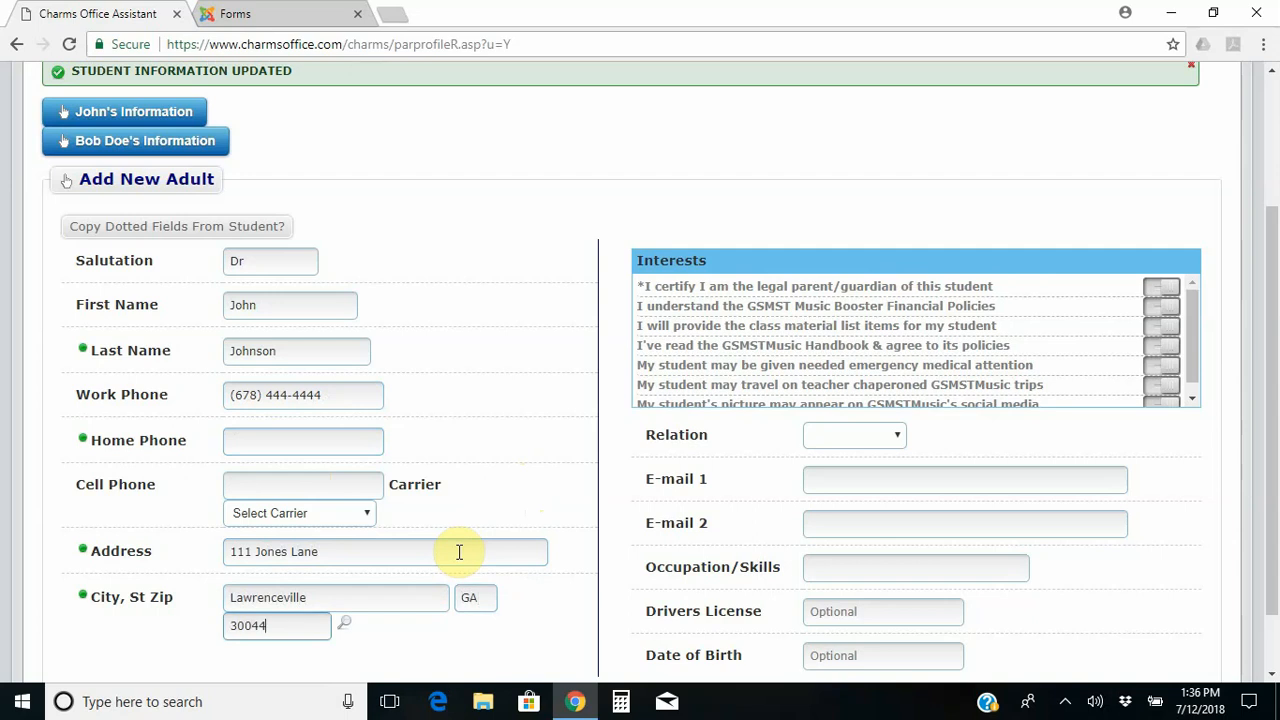
pyautogui.press('Tab')
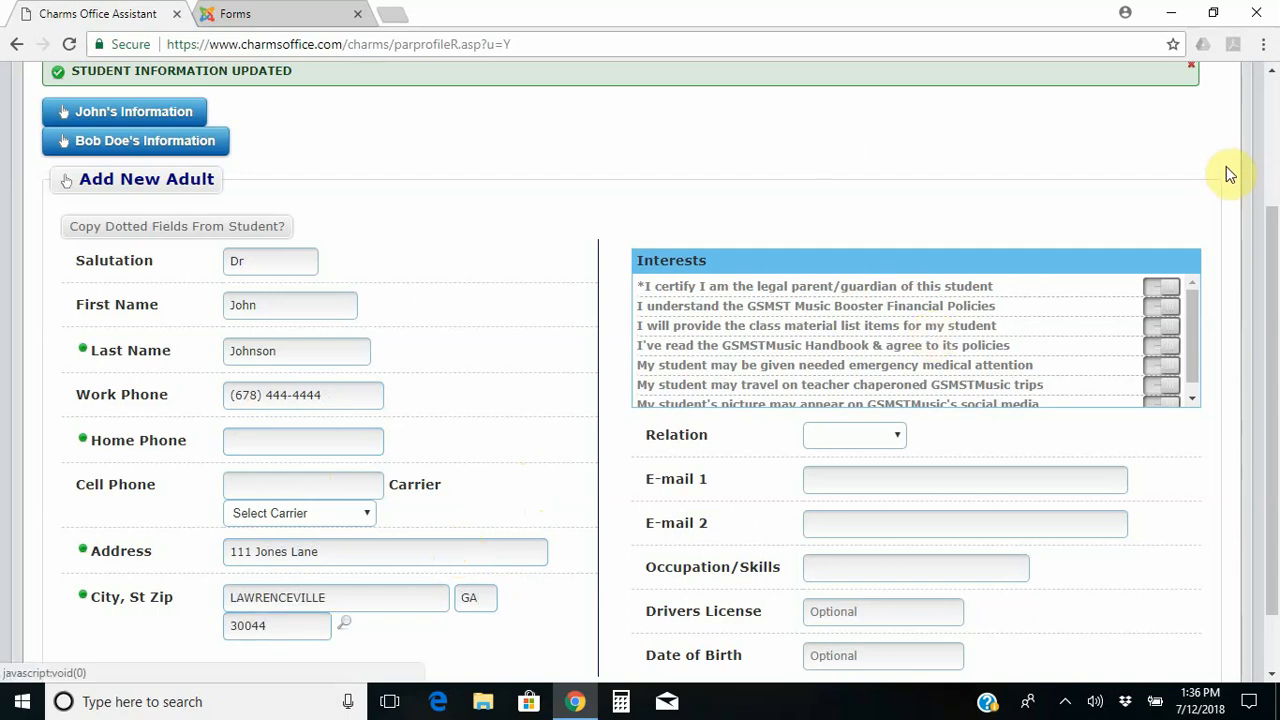
pyautogui.moveTo(1272, 251); pyautogui.dragTo(1275, 320)
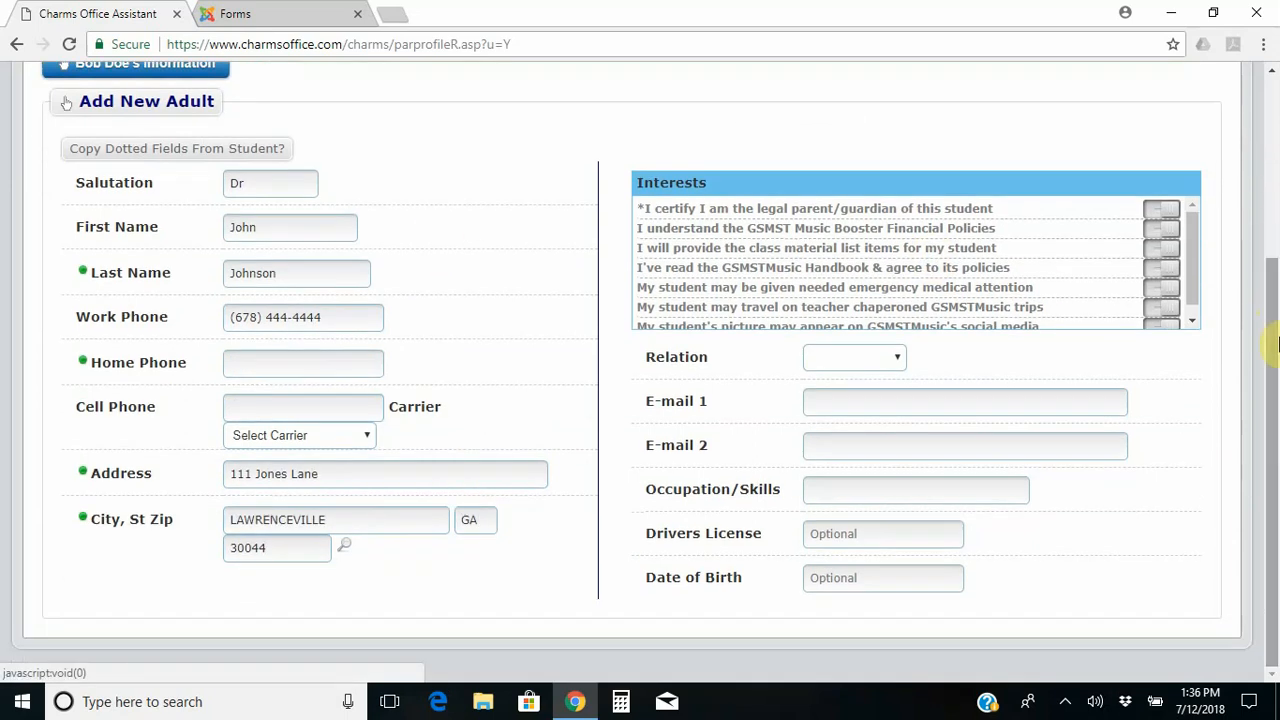
# Set the new adult's relation to the student as Other.
pyautogui.click(900, 362)
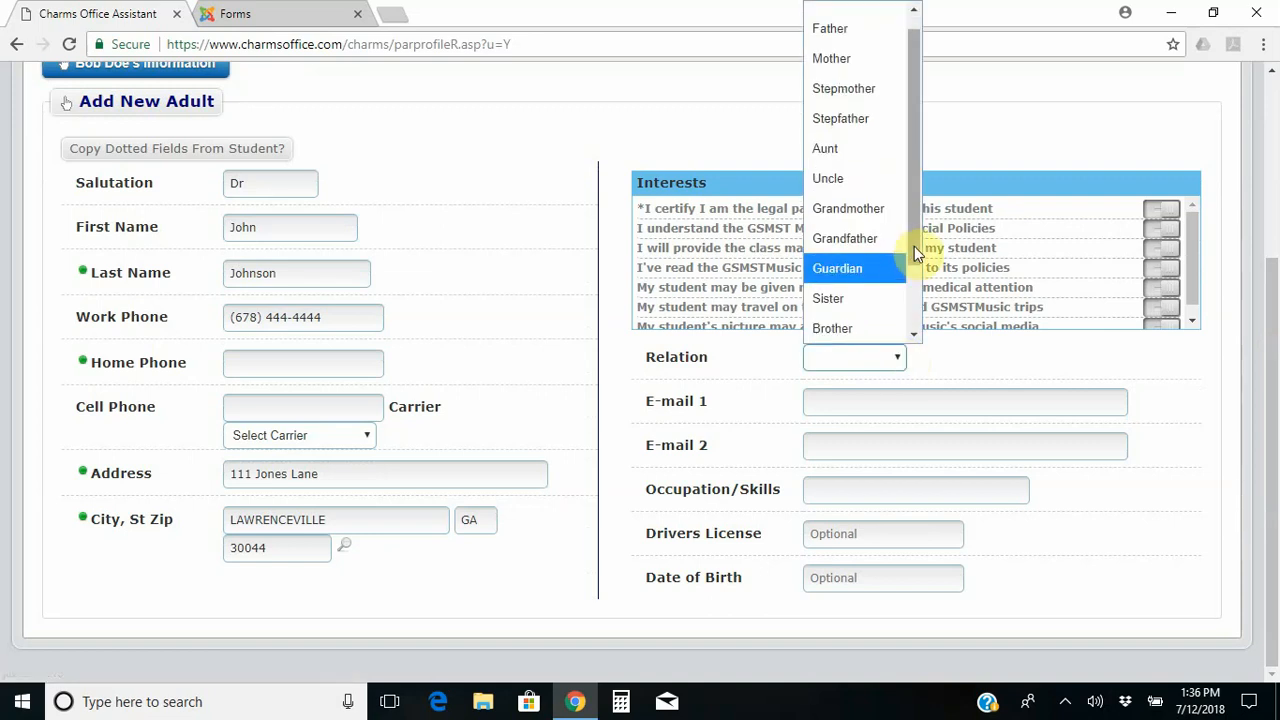
pyautogui.moveTo(914, 246); pyautogui.dragTo(920, 348)
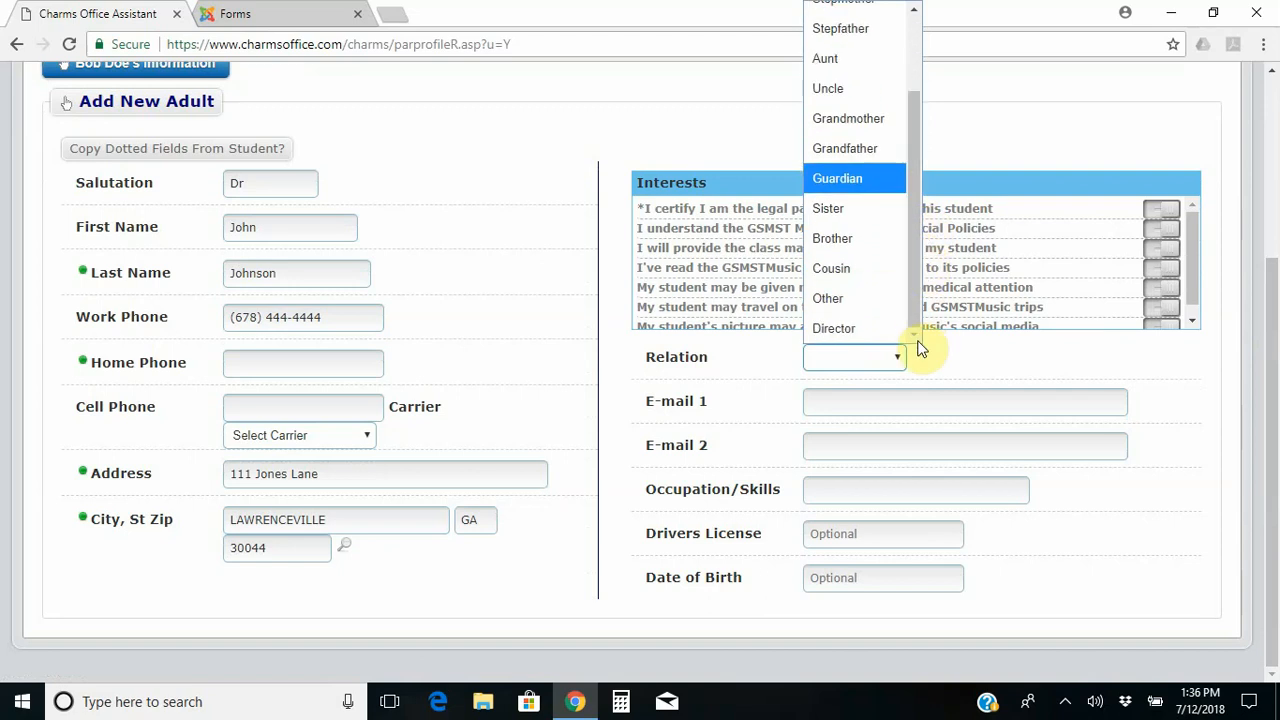
pyautogui.click(847, 299)
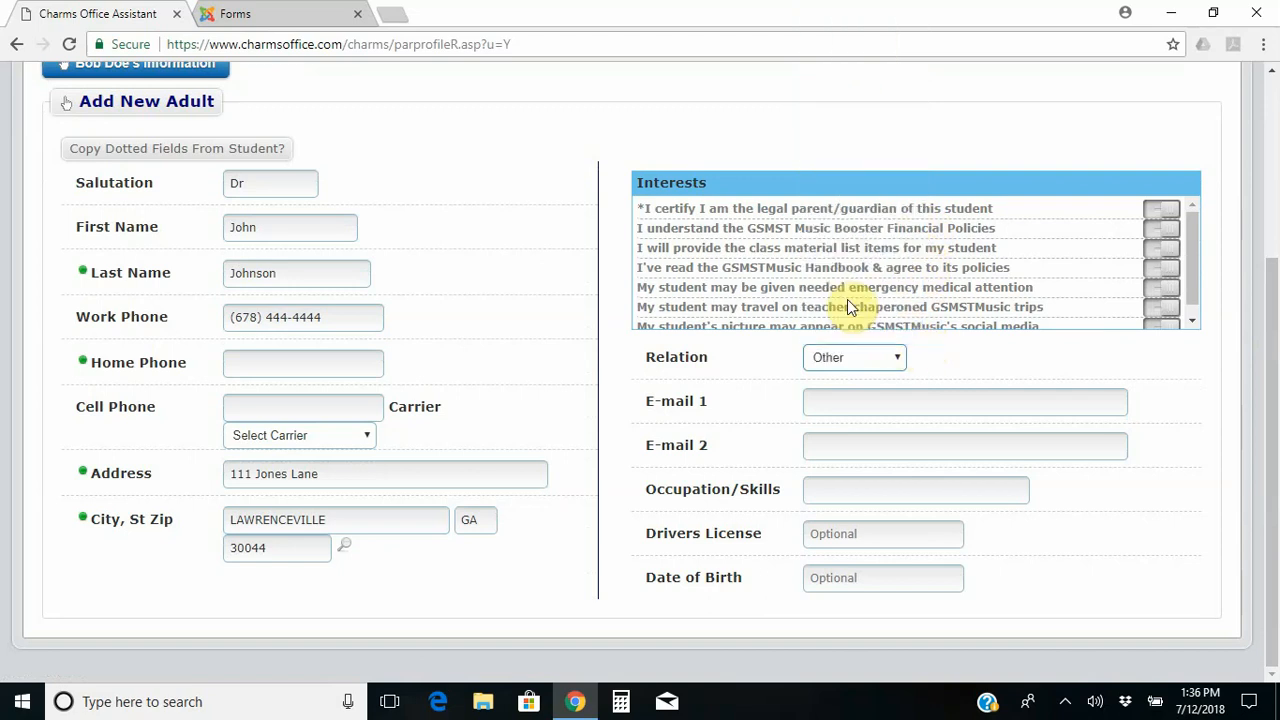
# Leave E-mail 1 blank by dismissing the suggested autofill address.
pyautogui.click(938, 407)
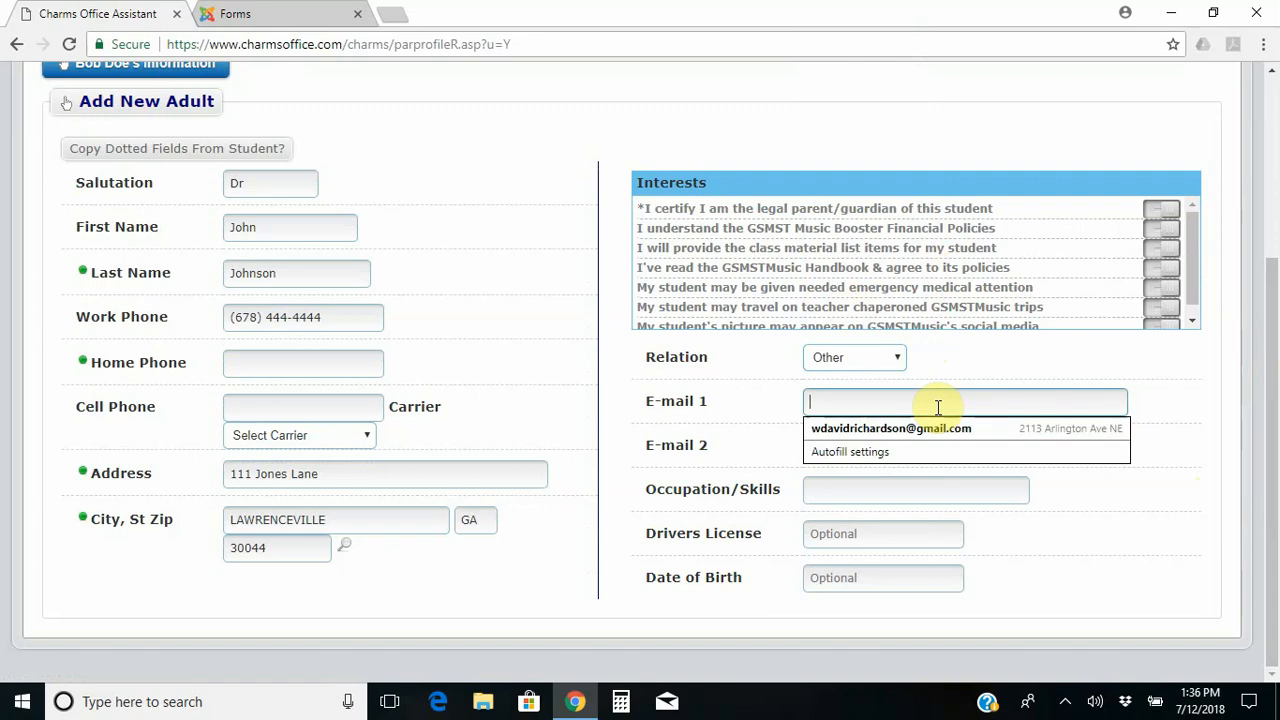
pyautogui.click(1200, 377)
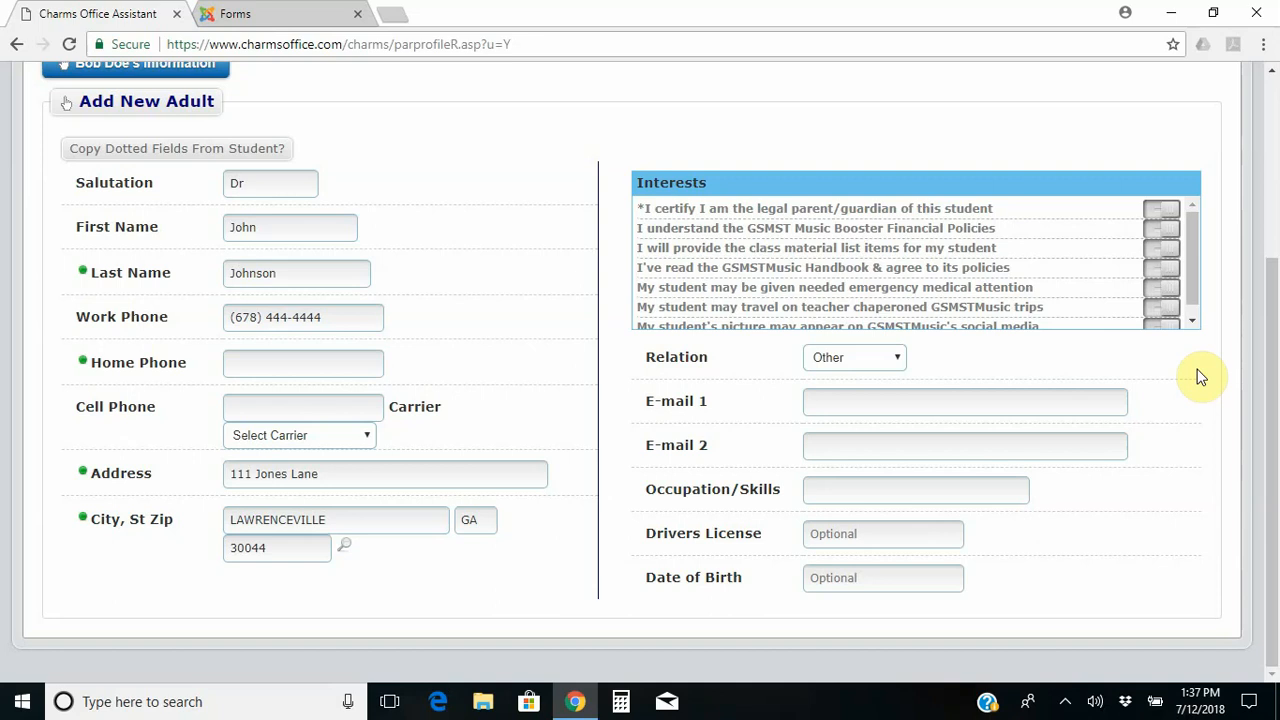
pyautogui.click(1043, 403)
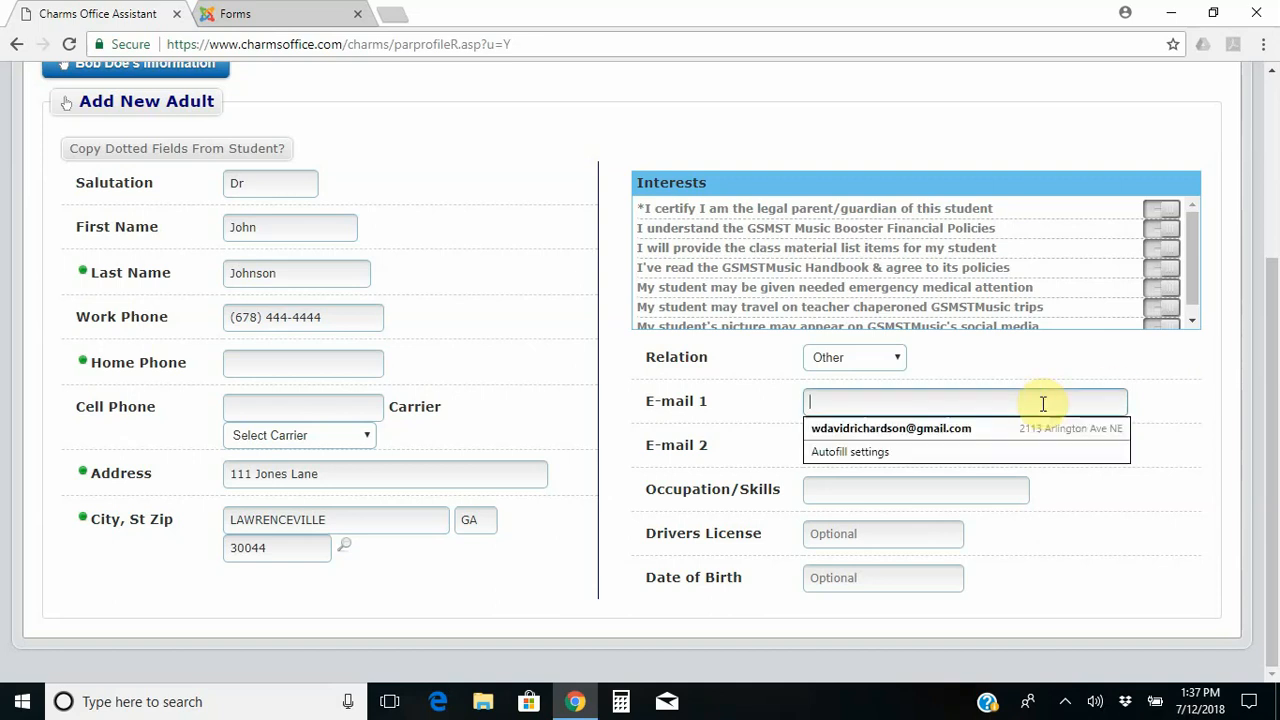
pyautogui.click(1195, 467)
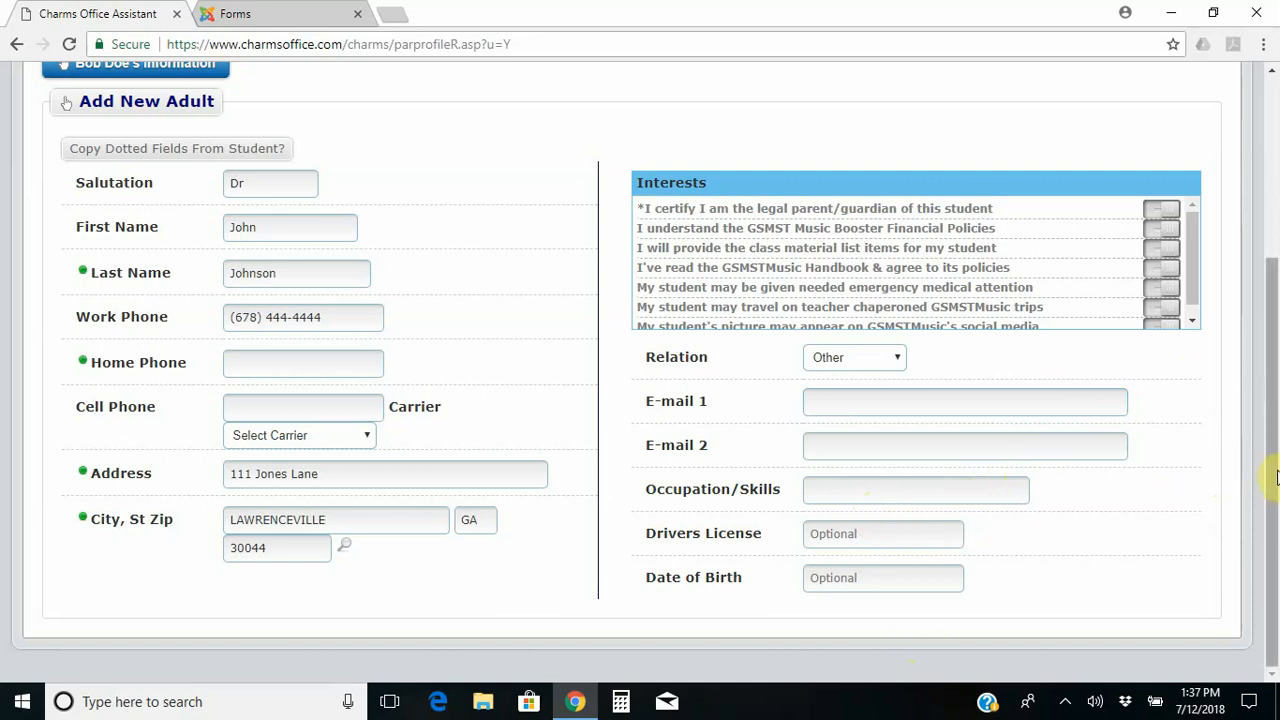
# Save the second adult with Update and confirm both adult contacts are now listed.
pyautogui.scroll(3, 1276, 477)
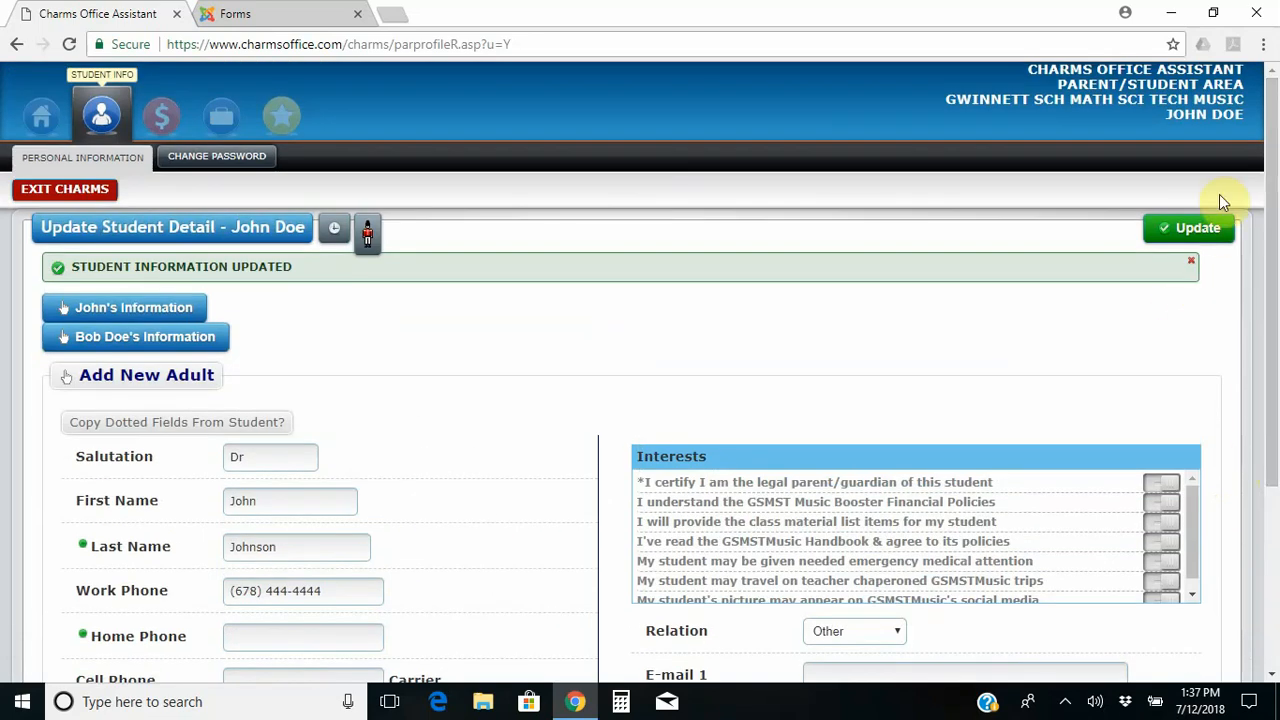
pyautogui.click(1178, 232)
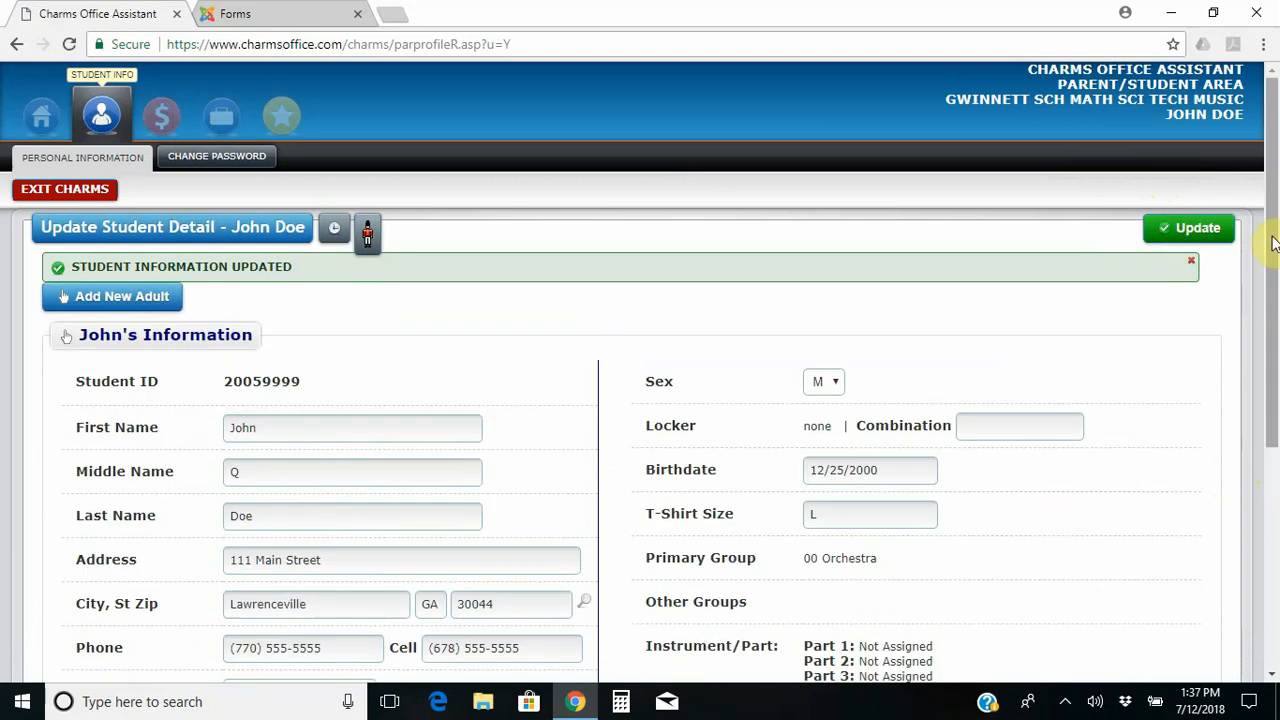
pyautogui.moveTo(1276, 243); pyautogui.dragTo(1276, 325)
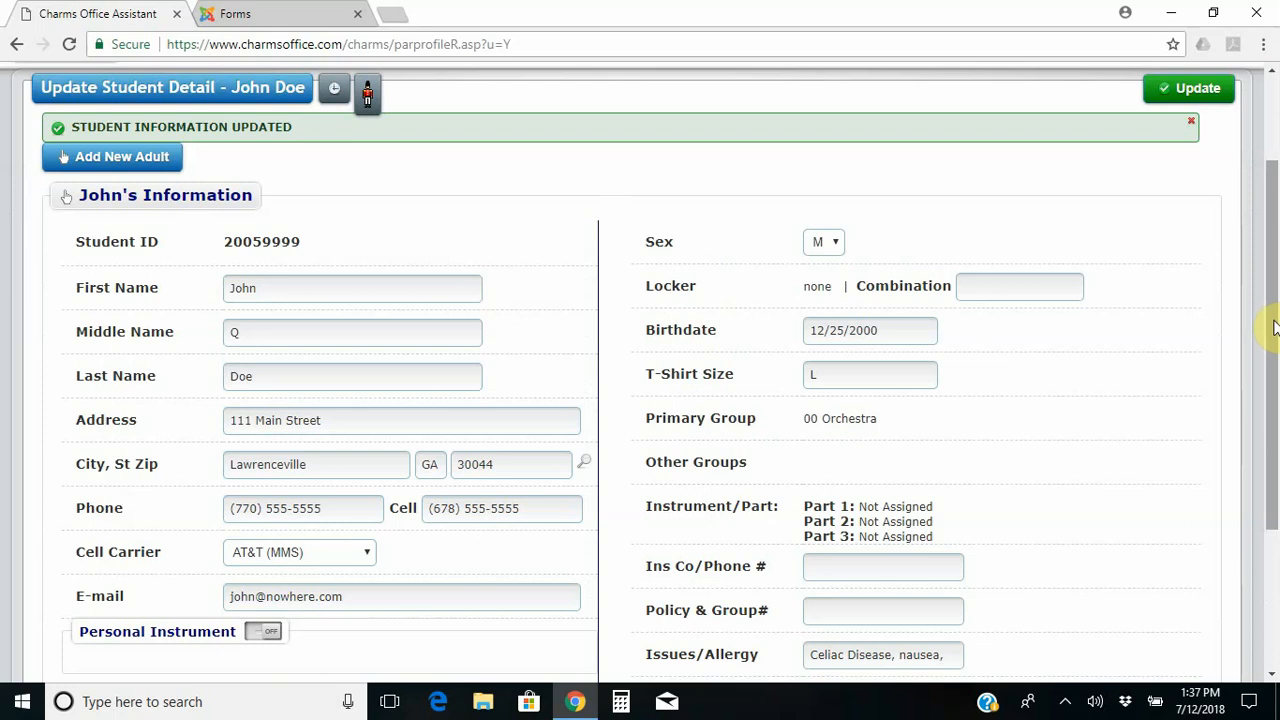
pyautogui.moveTo(1274, 330); pyautogui.dragTo(1268, 433)
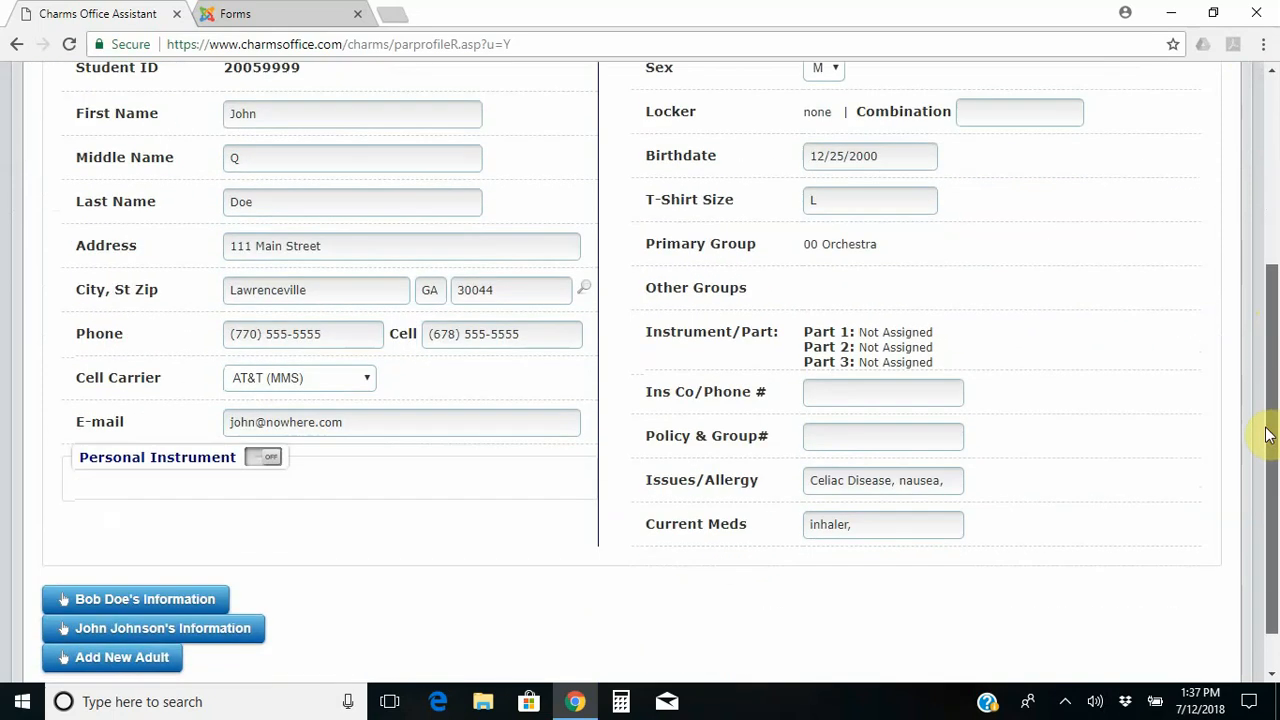